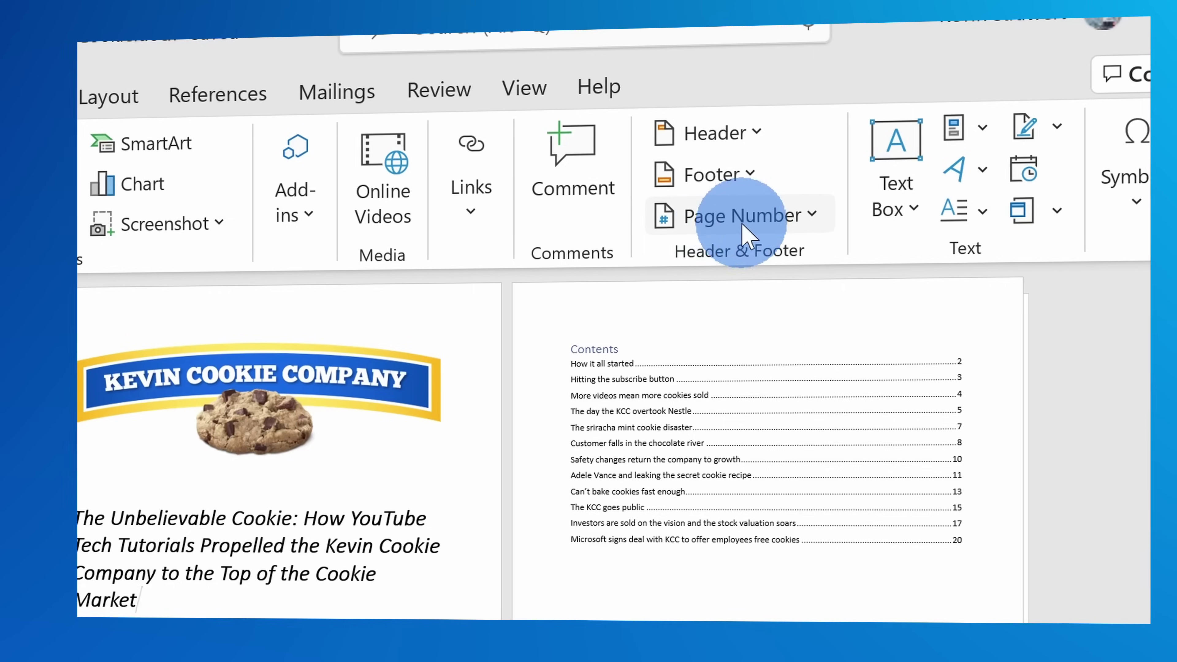
Look over the document, then bring up the Page Number menu on the Insert tab
click(739, 220)
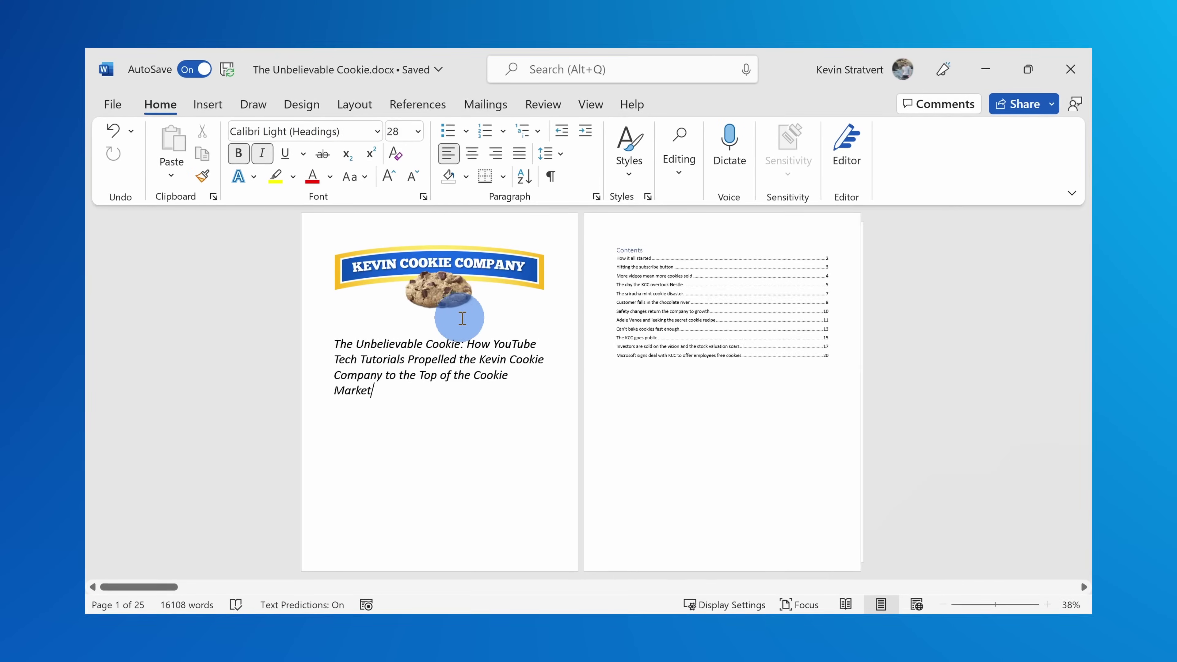
scroll(472, 320, down, 2)
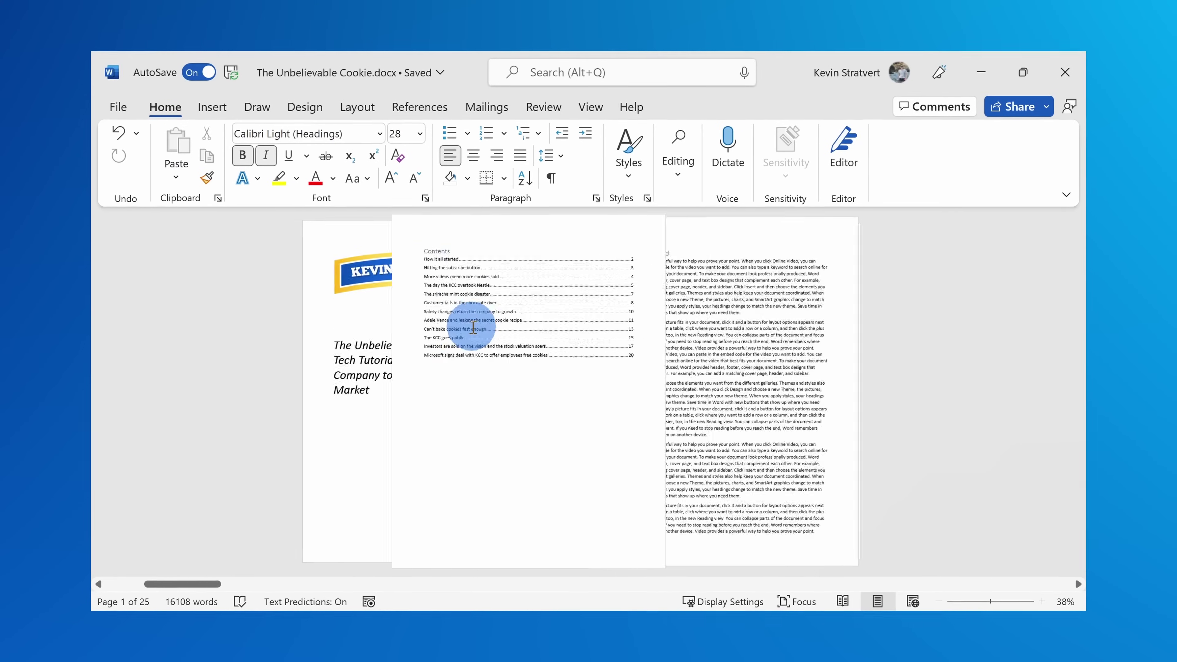
scroll(474, 327, up, 3)
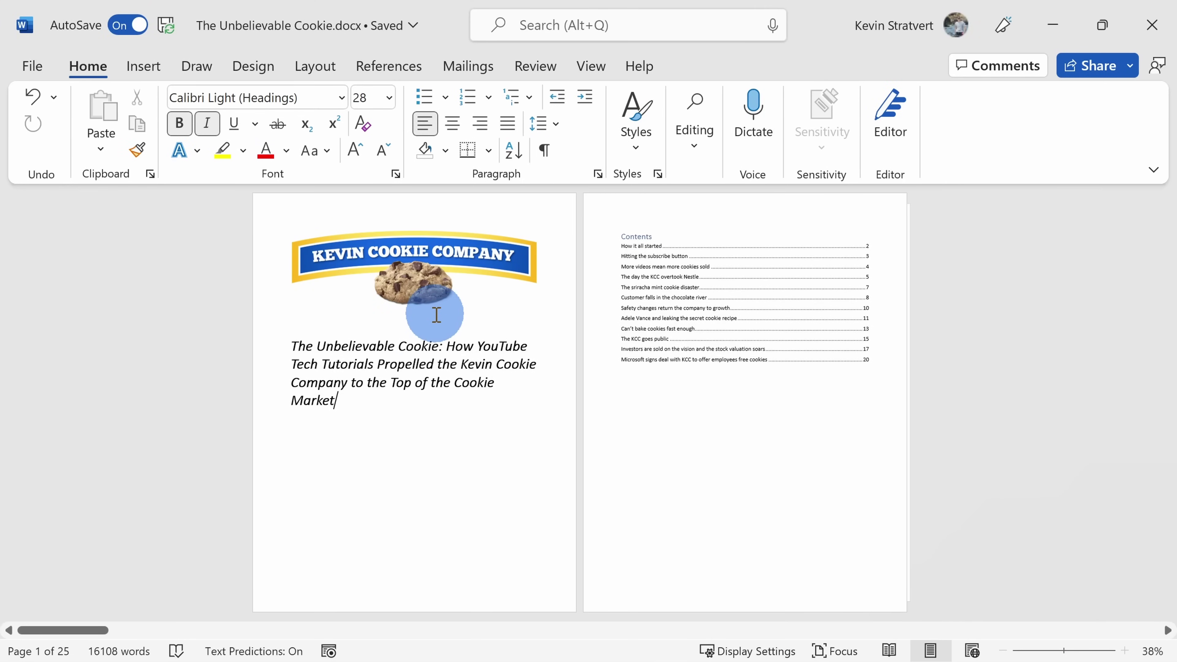
scroll(449, 320, right, 10)
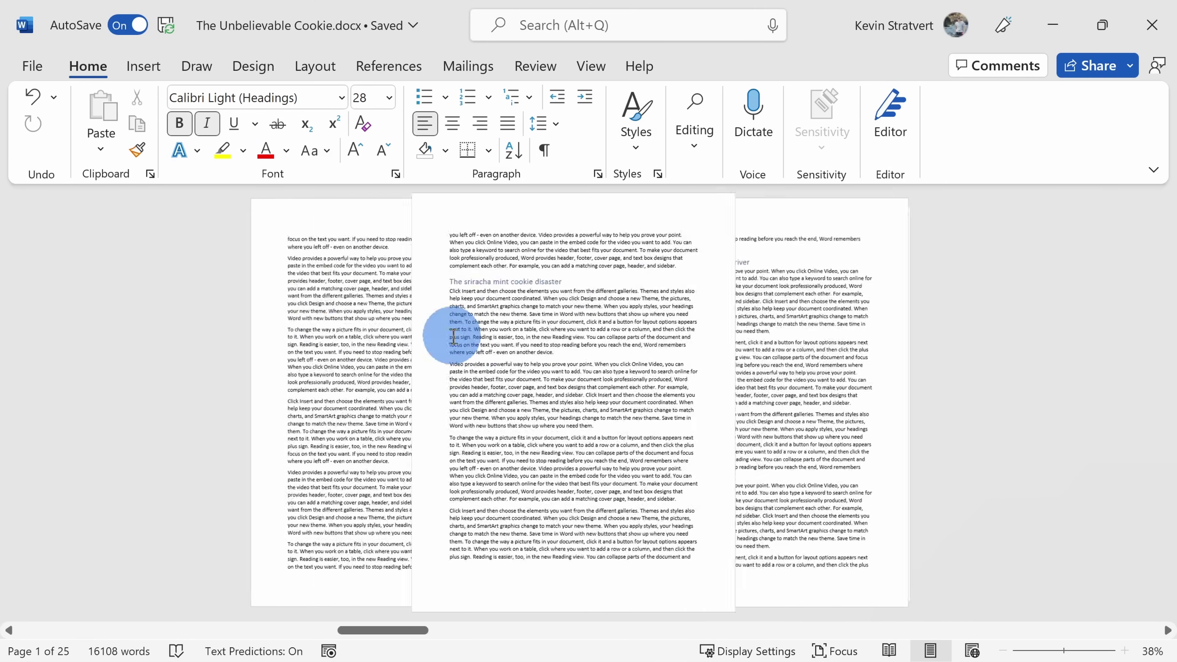
scroll(459, 345, left, 10)
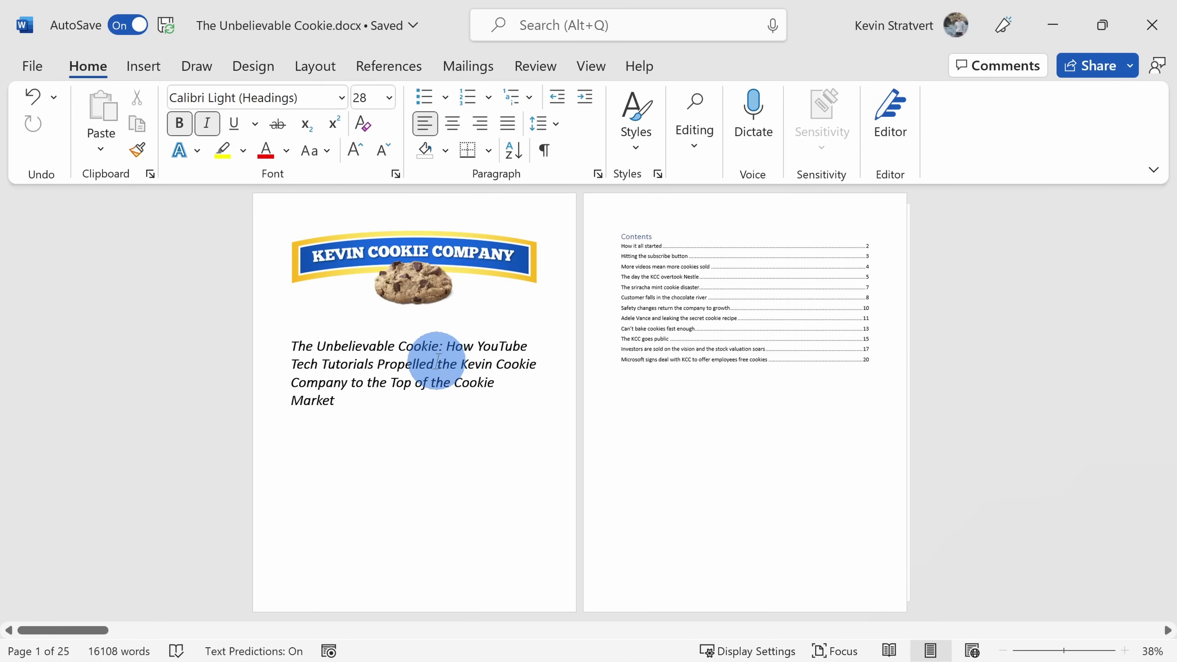
click(144, 66)
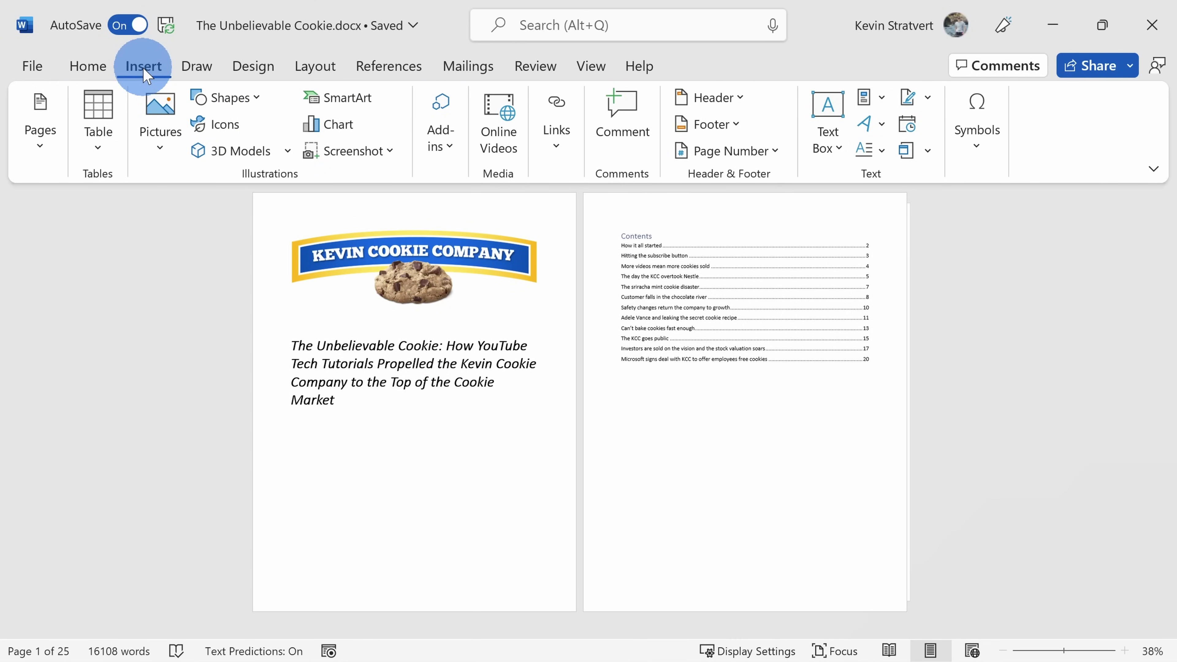
click(737, 153)
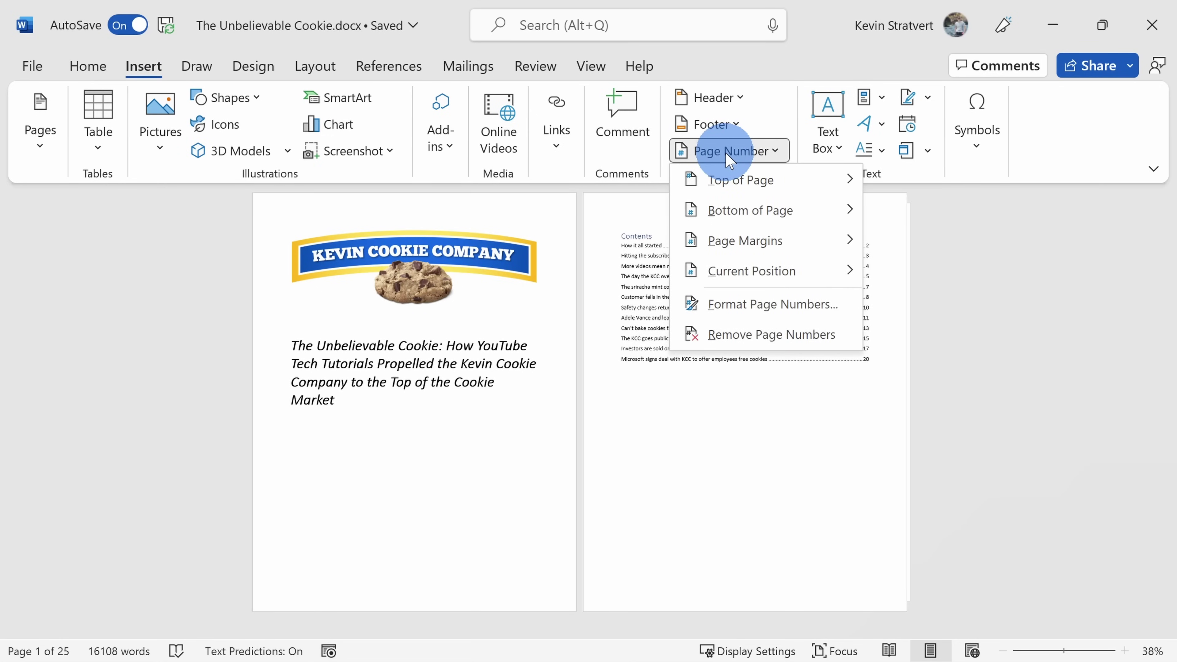
mouse_move(769, 188)
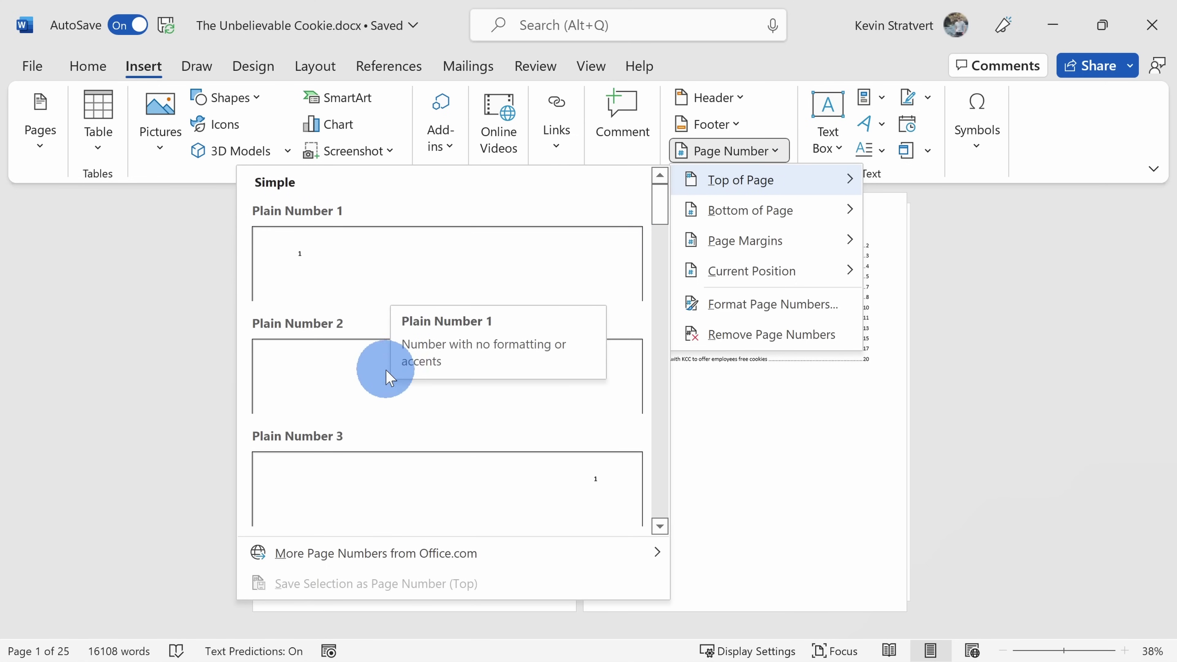
Preview the Bottom of Page, Page Margins and Current Position styles, then insert a right-aligned footer number
drag(658, 195, 670, 274)
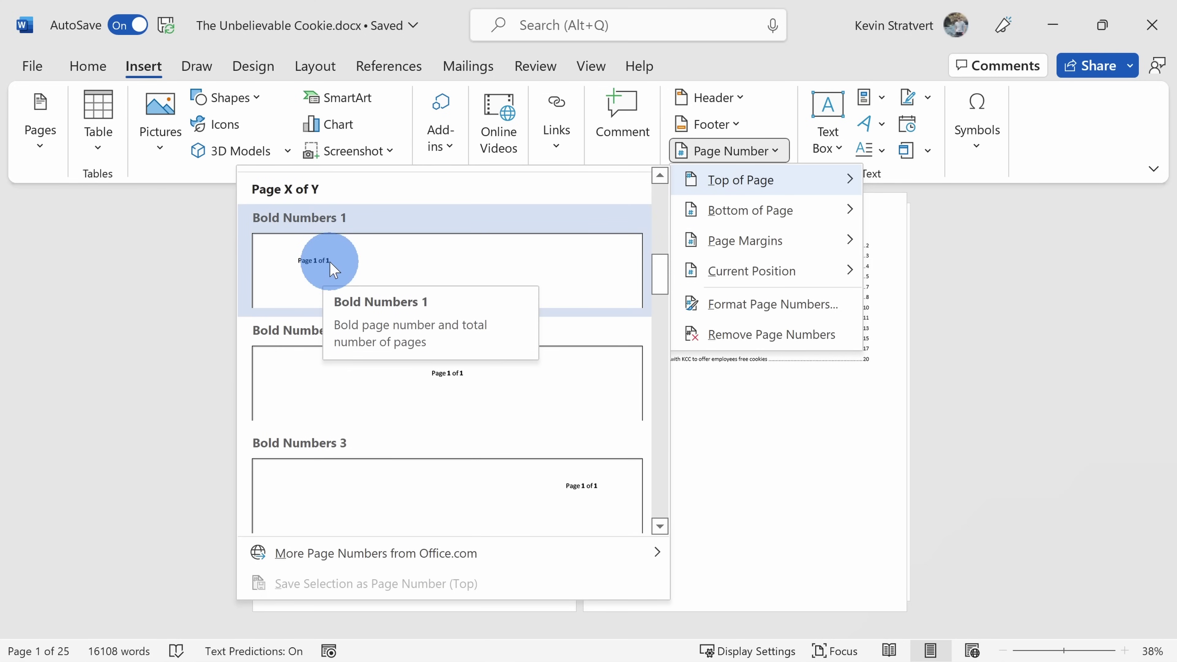
drag(666, 277, 657, 197)
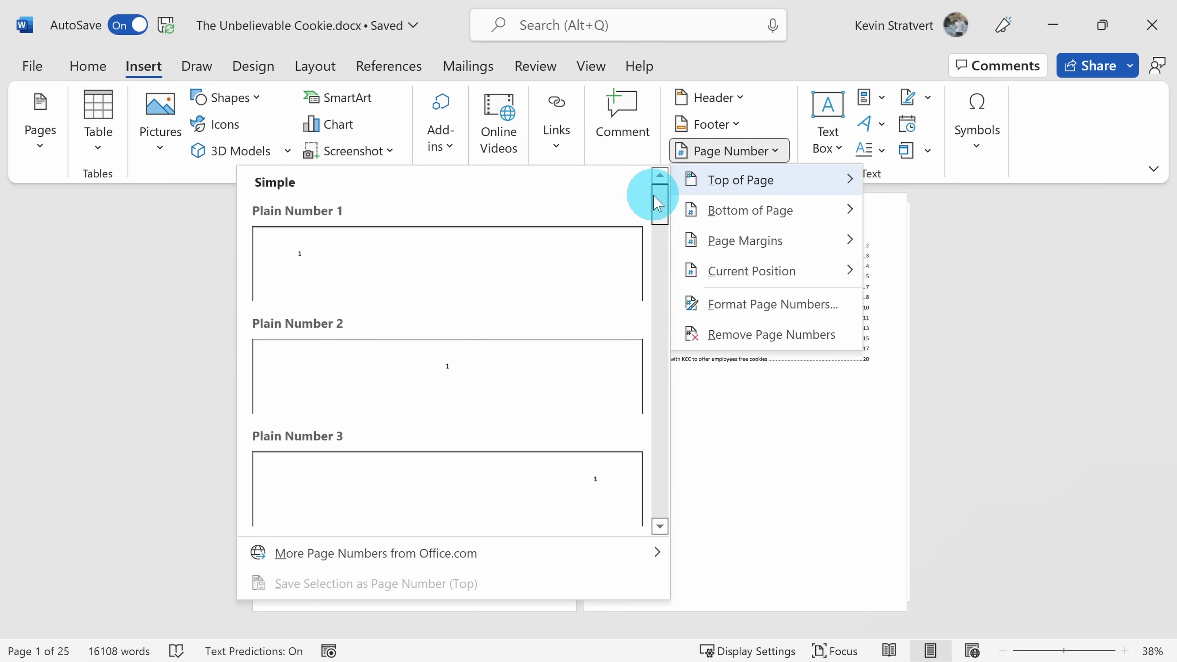
click(754, 227)
drag(662, 215, 734, 234)
click(805, 238)
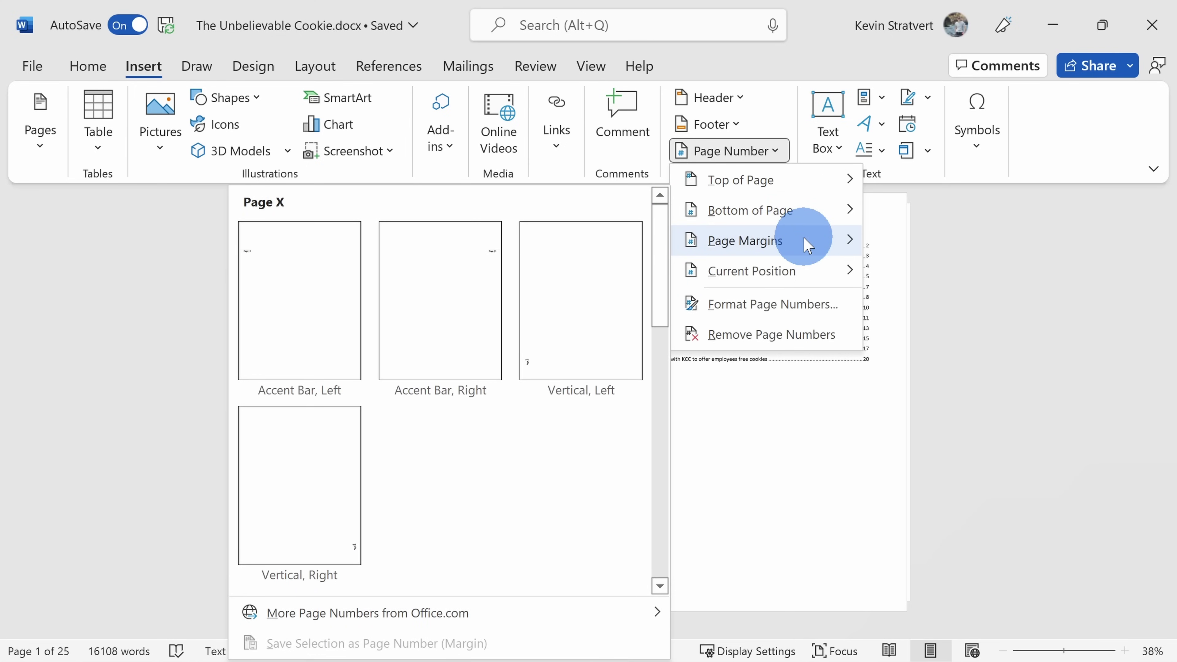
click(811, 271)
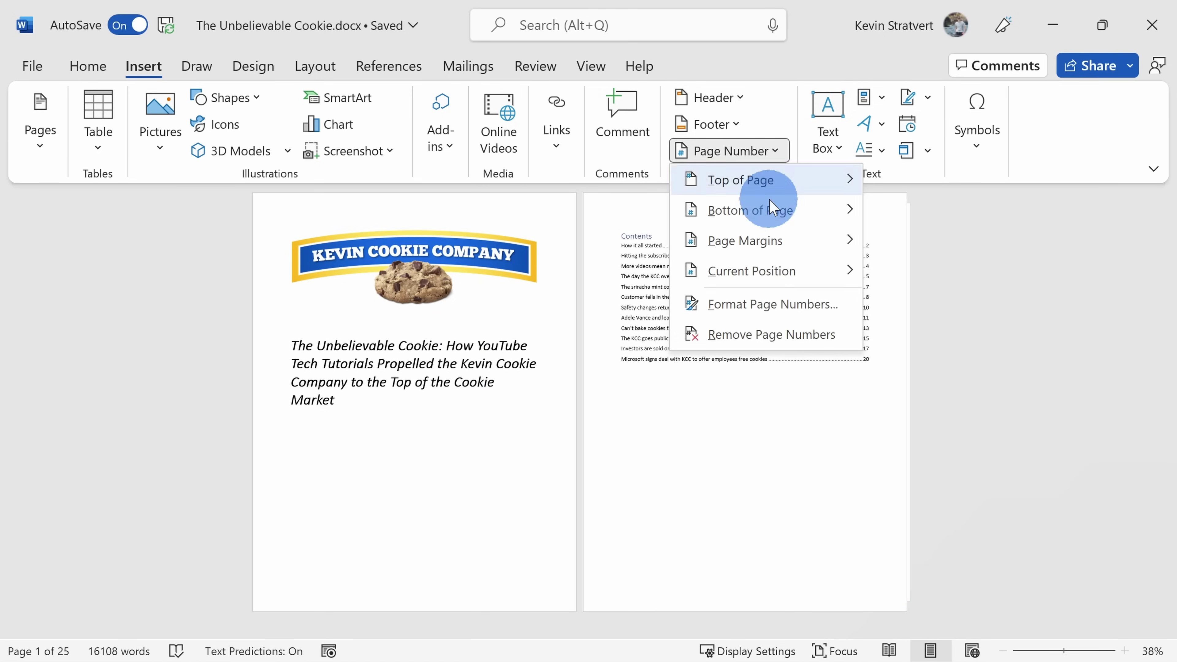
mouse_move(776, 222)
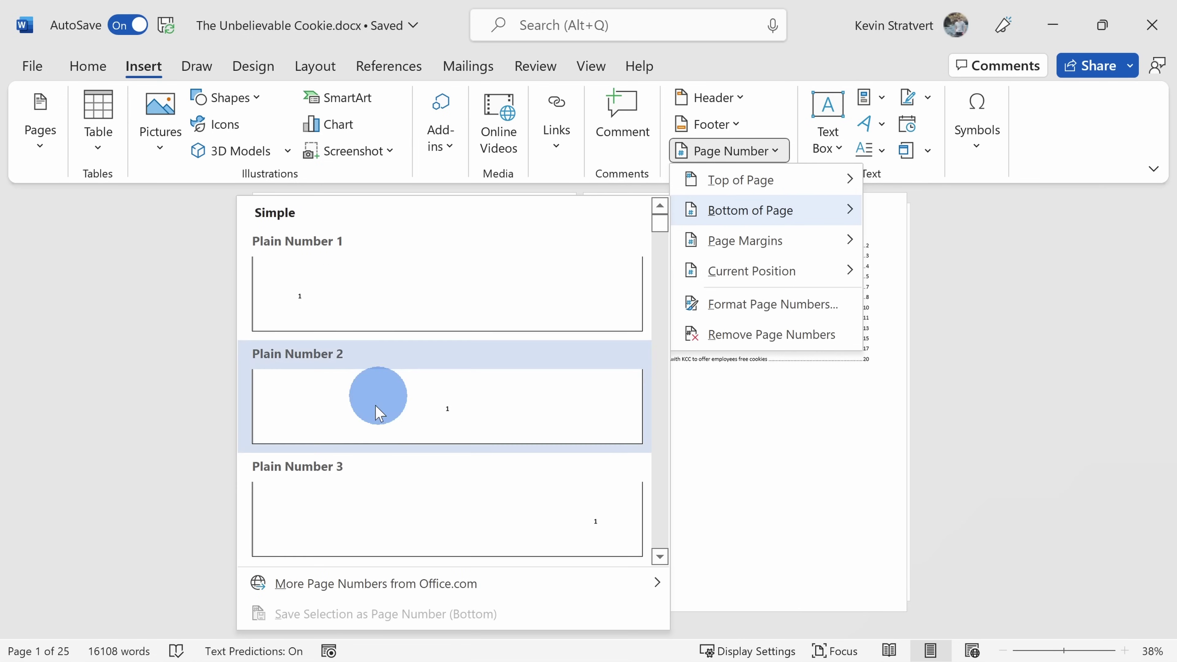
click(425, 503)
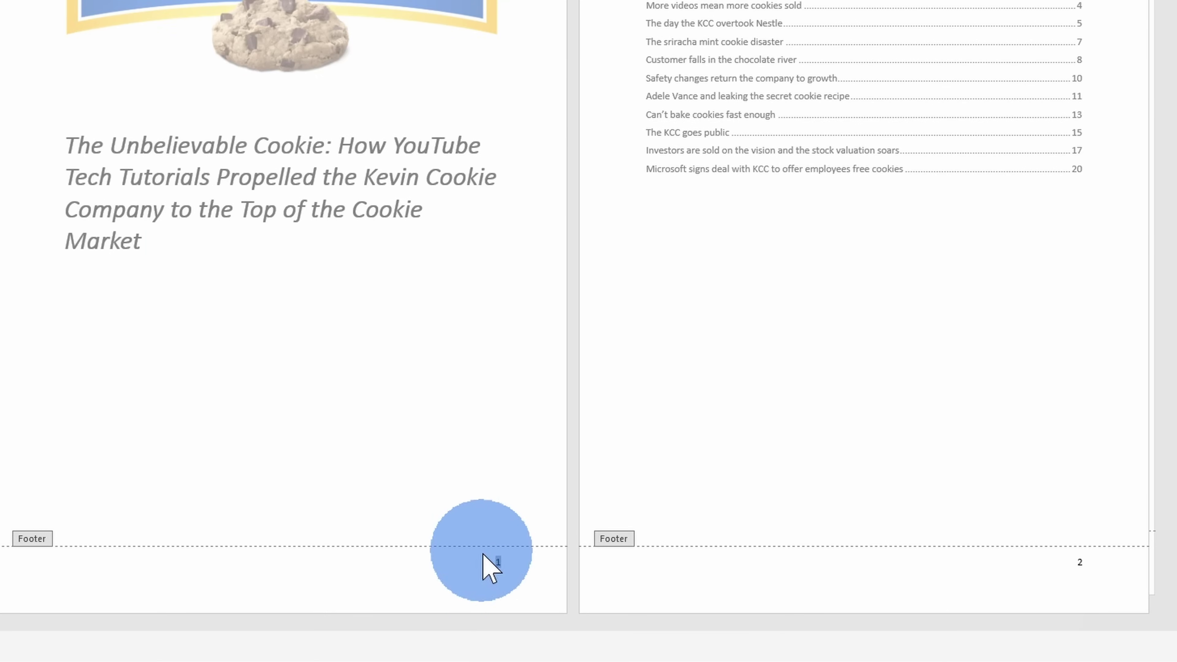
Select the cover page's footer number and scroll through the pages to check the numbering
double_click(544, 587)
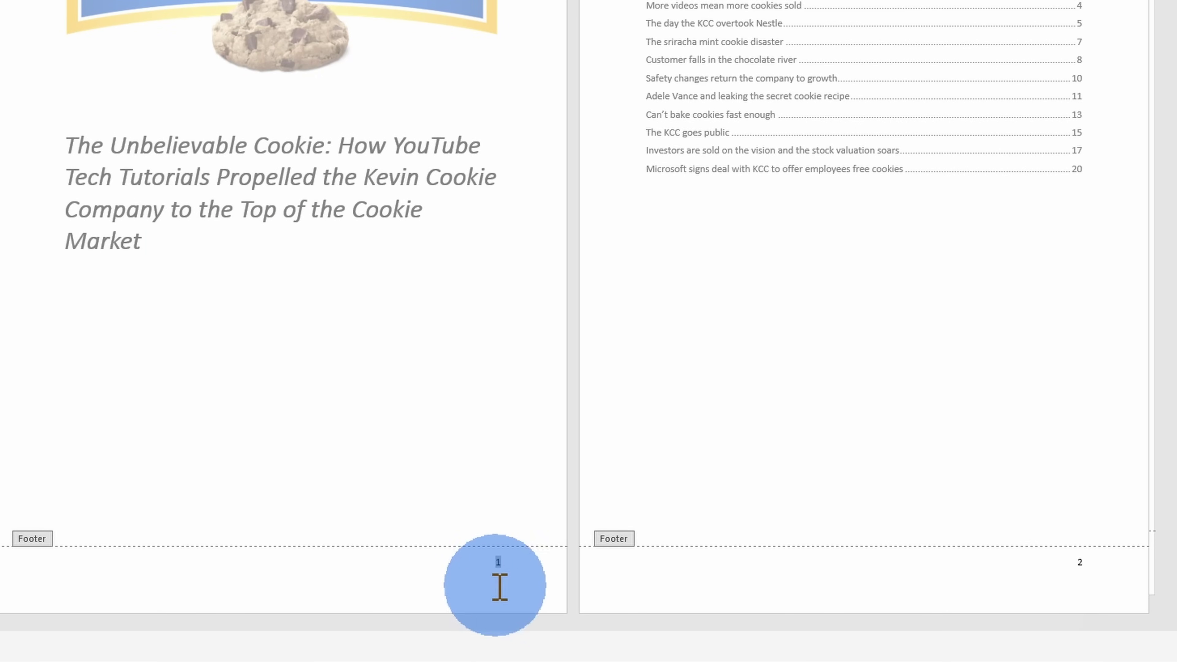
scroll(727, 538, down, 3)
scroll(734, 530, down, 6)
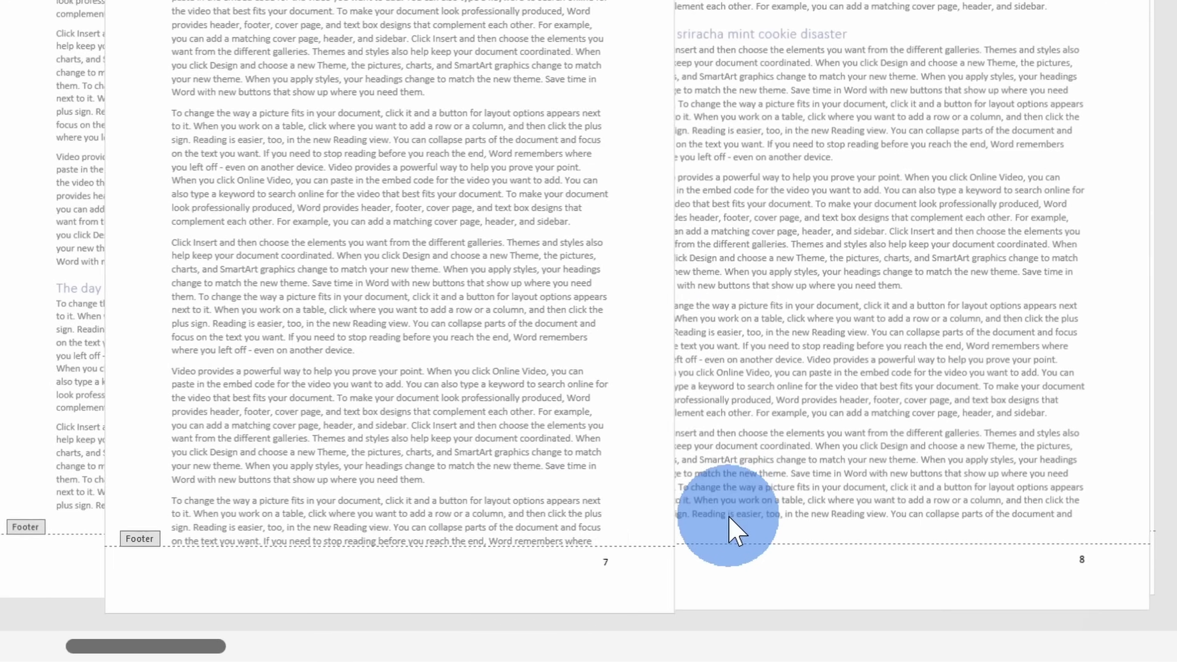
scroll(1139, 556, up, 9)
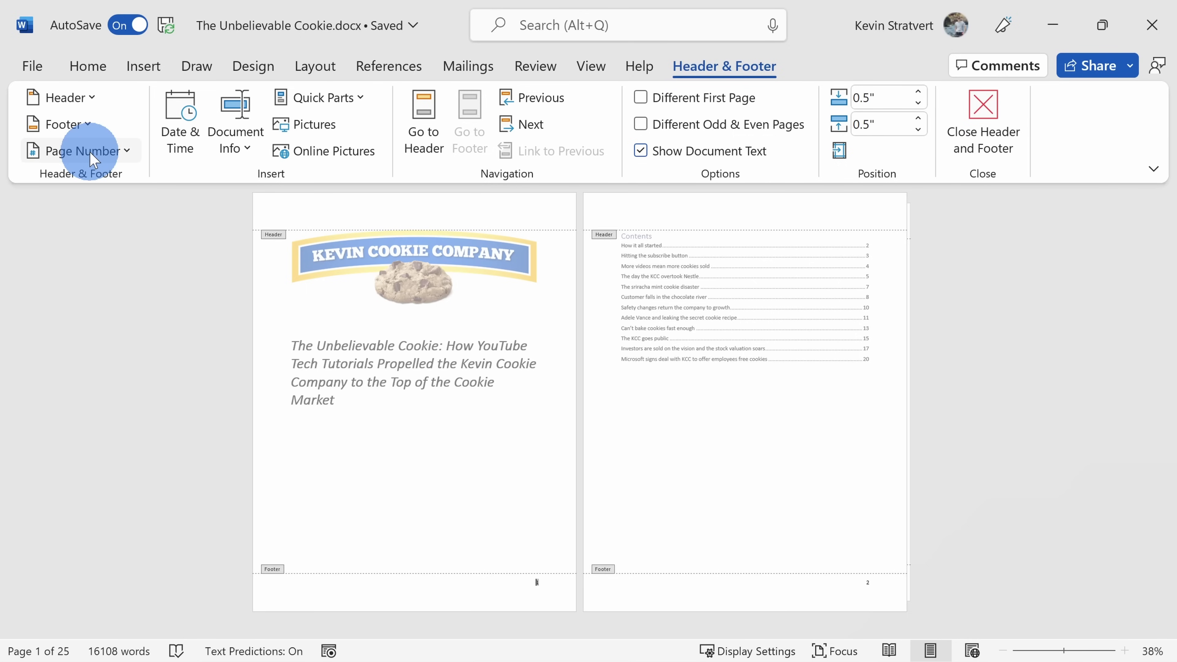
Format the contents page's footer number as 1, 2, 3 starting at 1
click(117, 153)
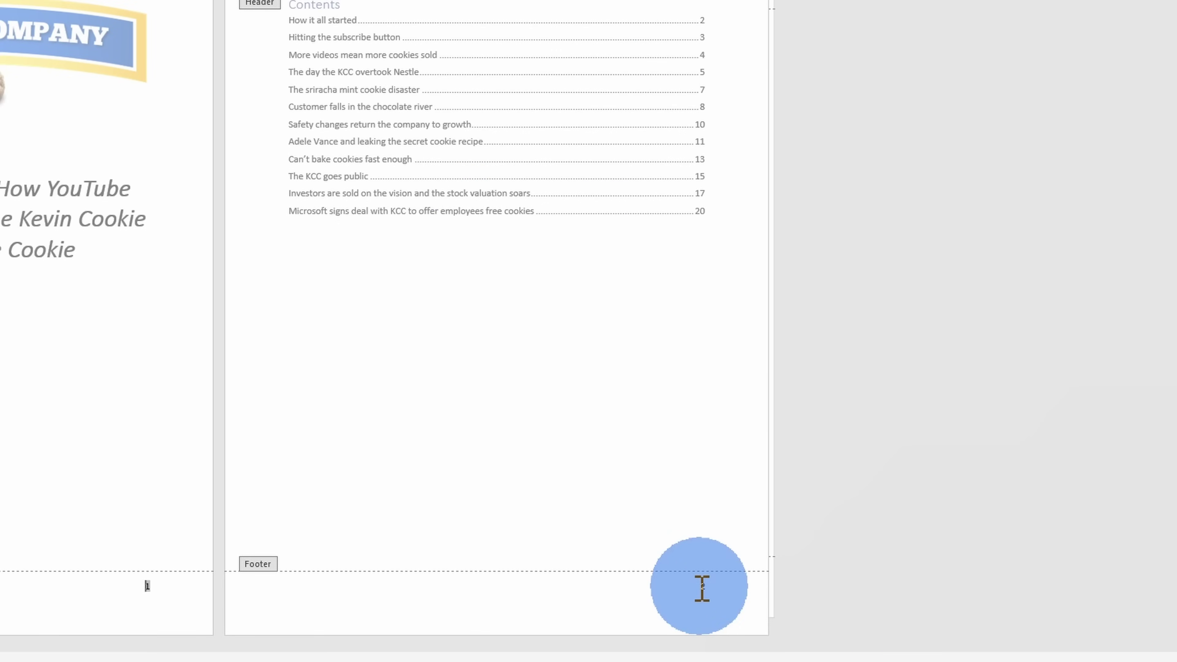
click(702, 587)
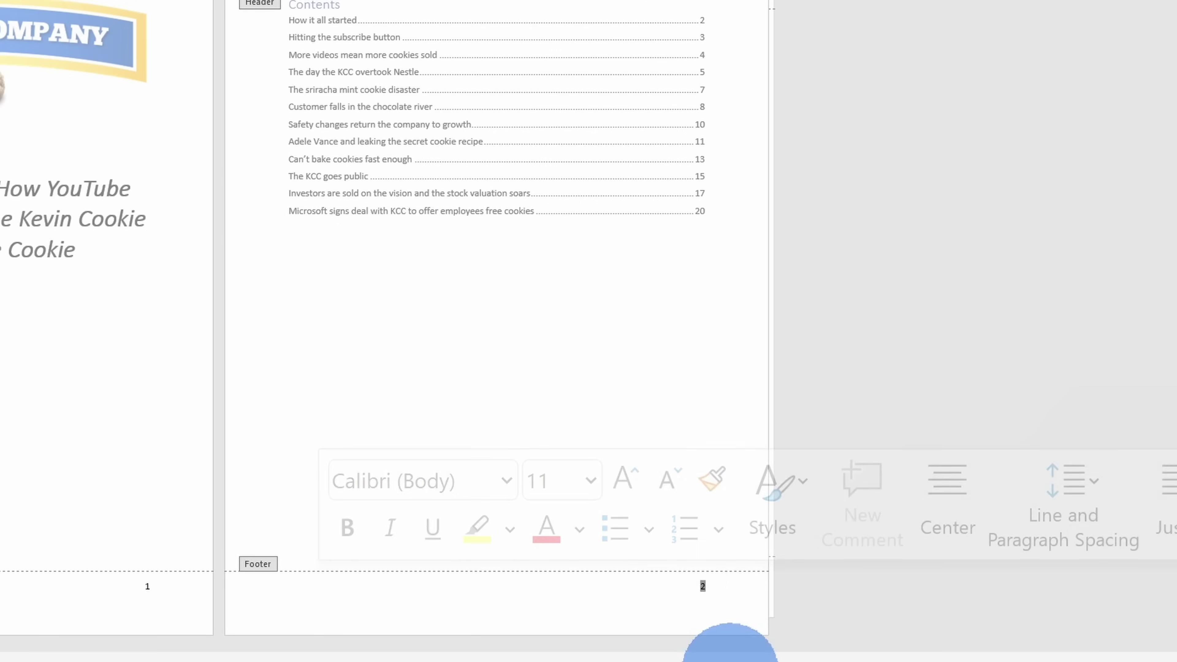
right_click(703, 587)
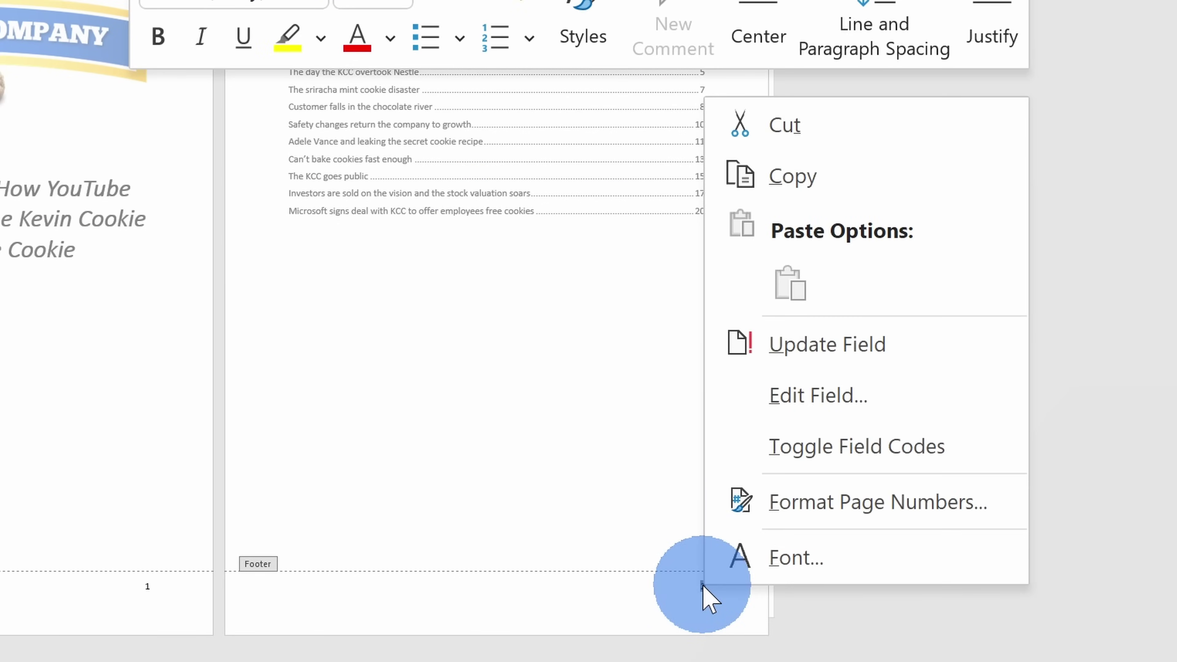
click(838, 508)
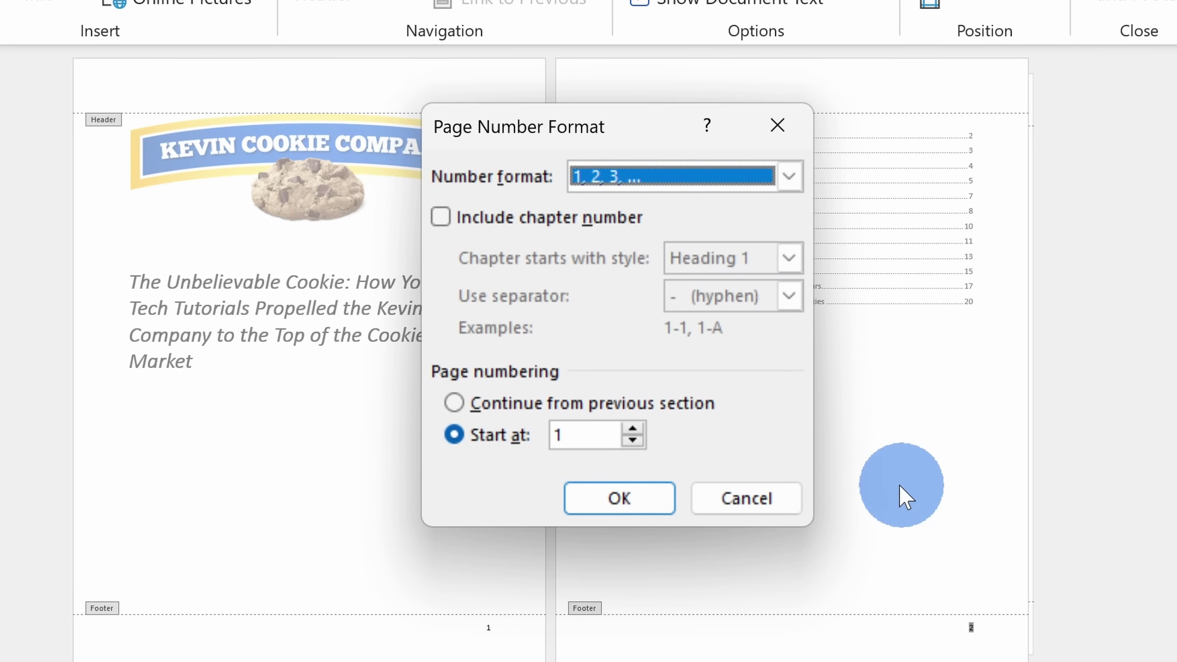
click(660, 187)
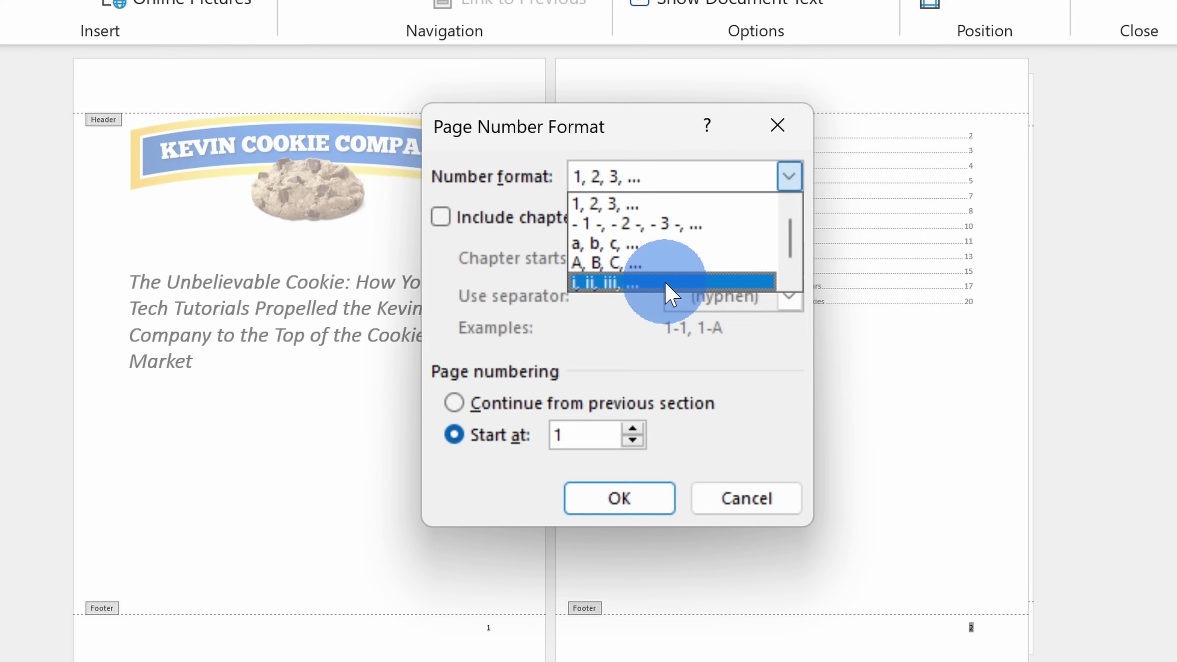
click(651, 203)
click(620, 499)
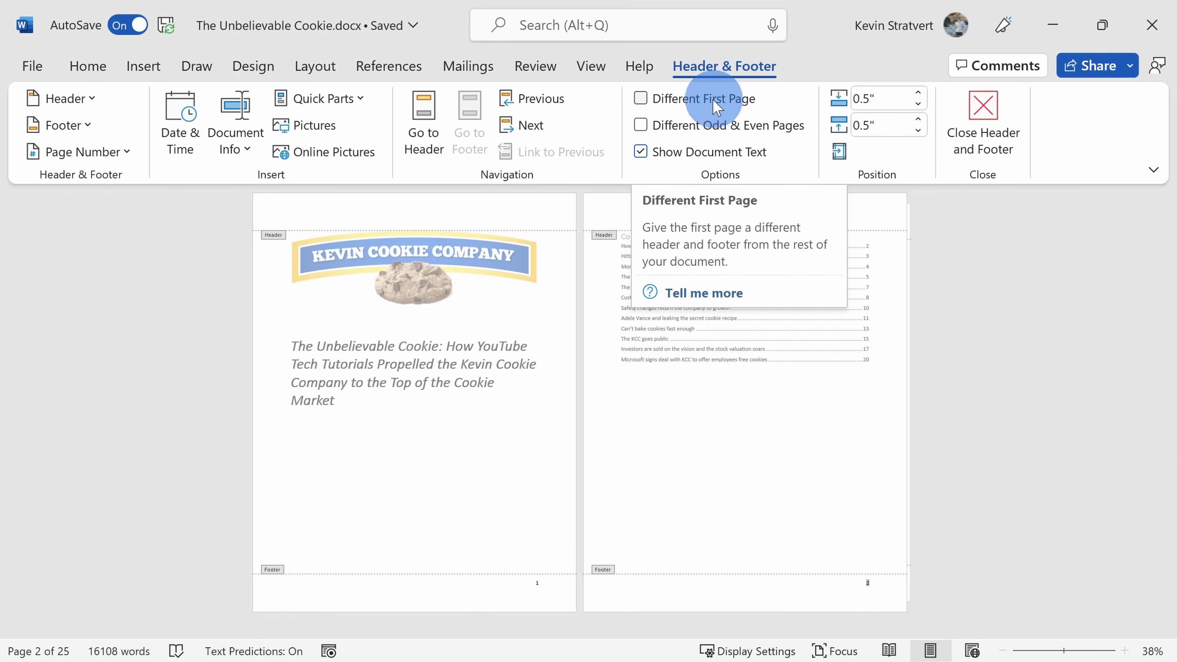
Turn on Different First Page so the cover footer loses its number, then work in page 2's footer
click(640, 98)
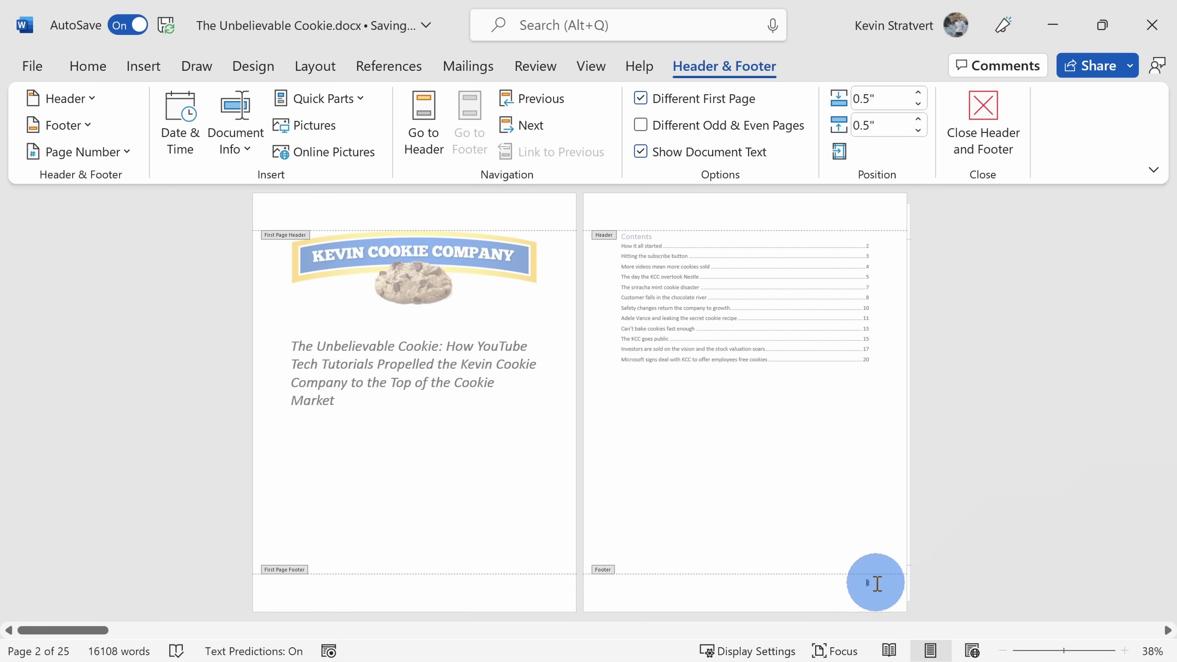
click(851, 590)
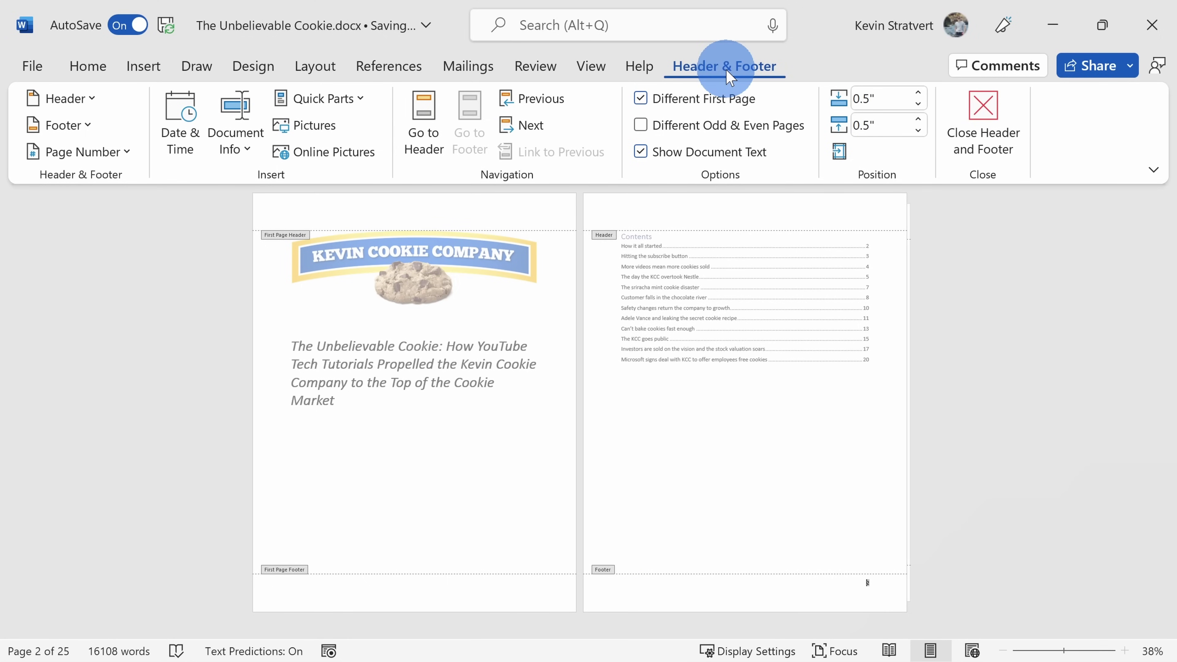
click(101, 158)
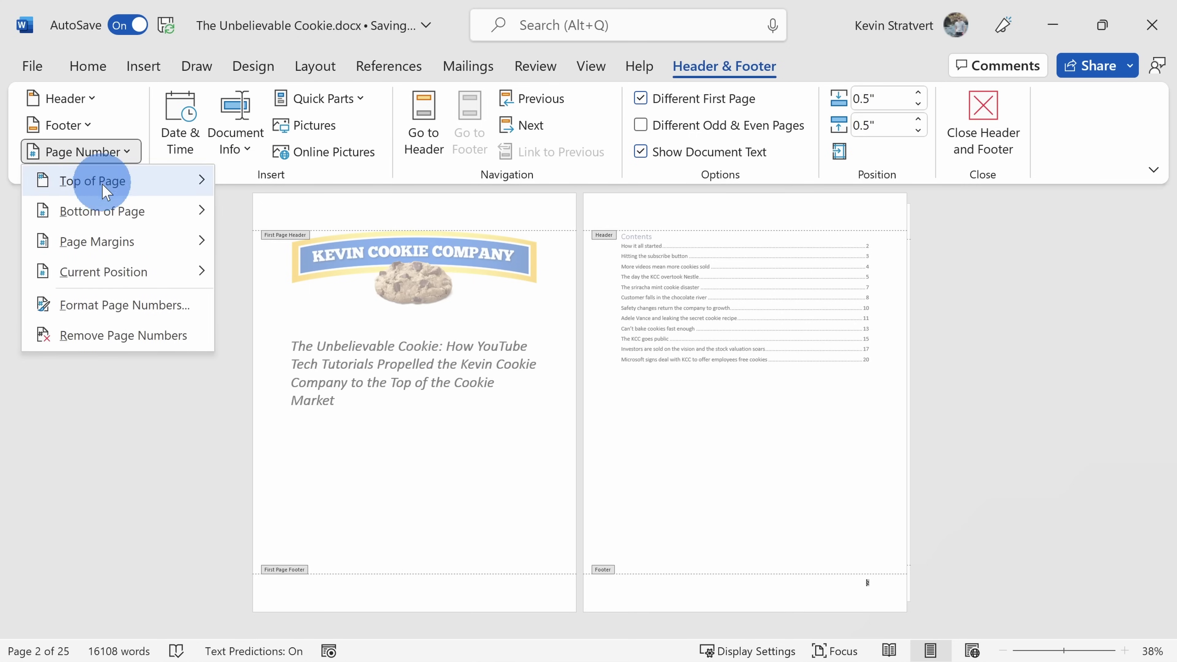
Set page numbering to start at 0 so the contents page footer reads 1
click(121, 305)
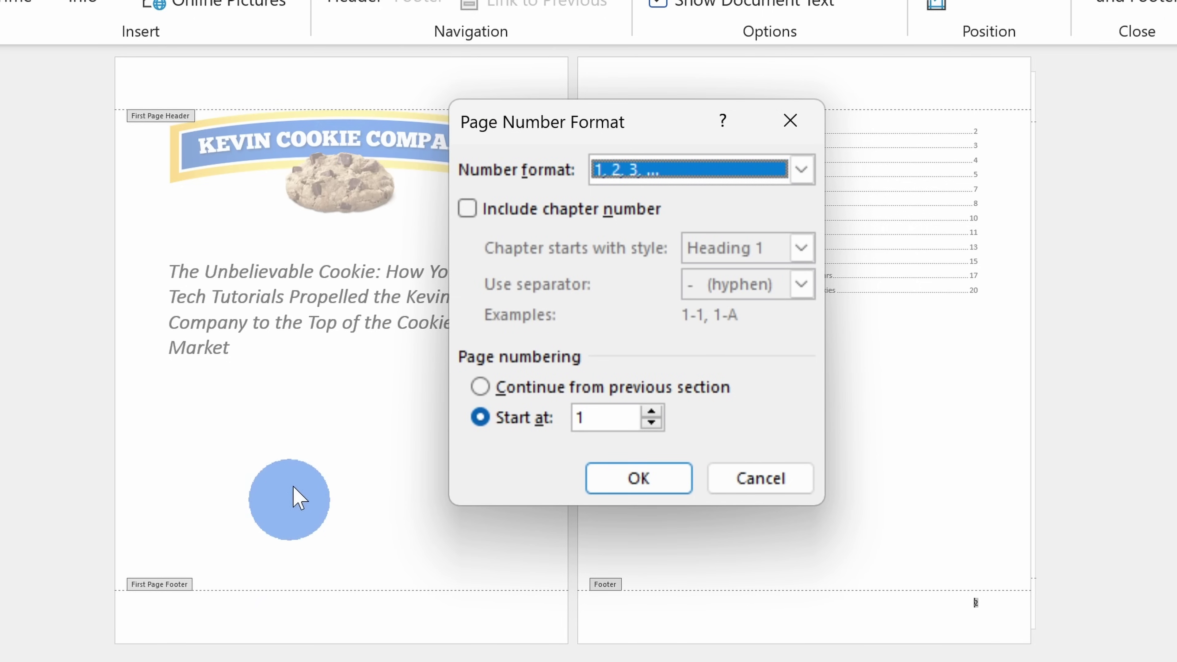
click(651, 422)
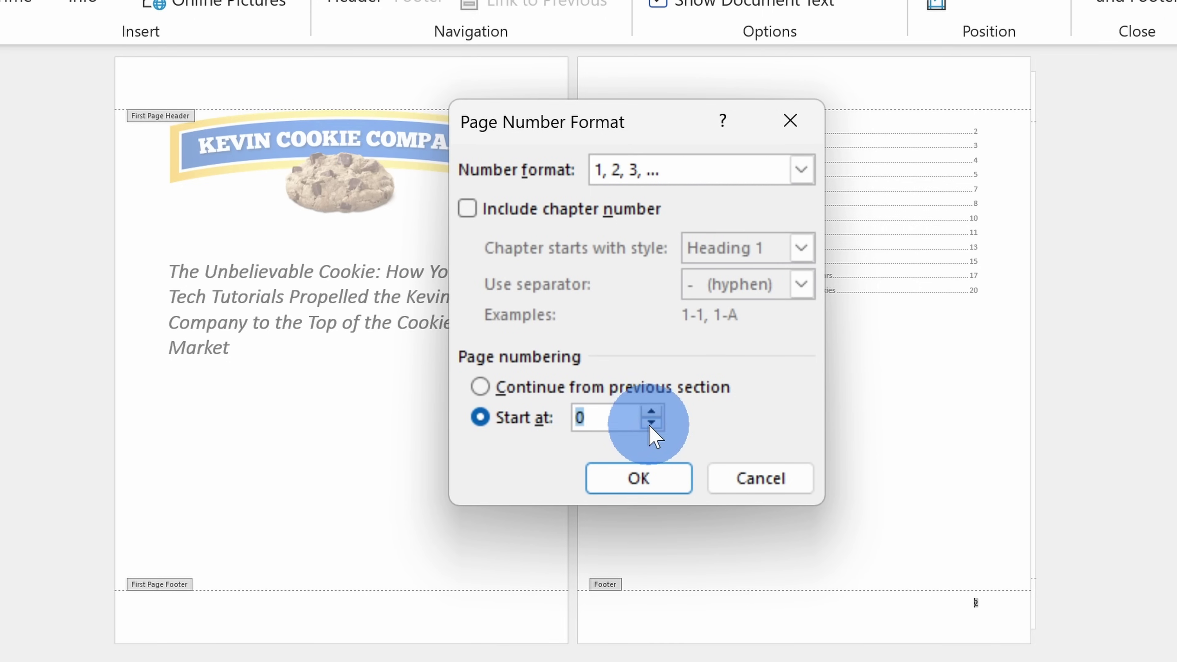
click(638, 477)
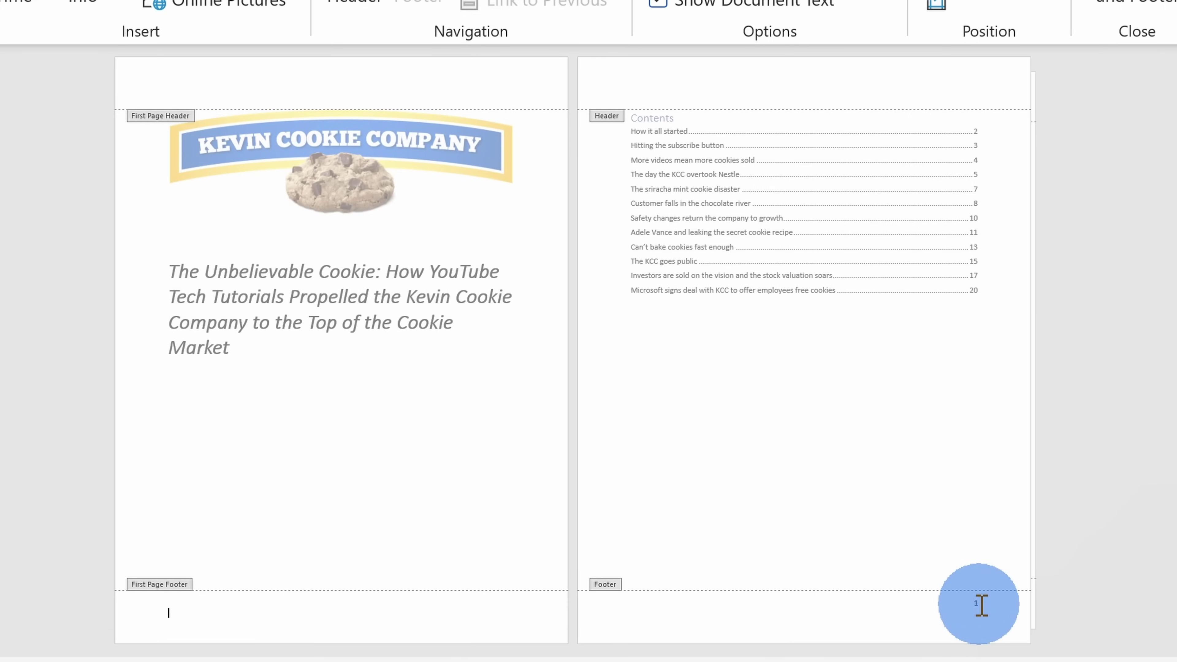
click(981, 605)
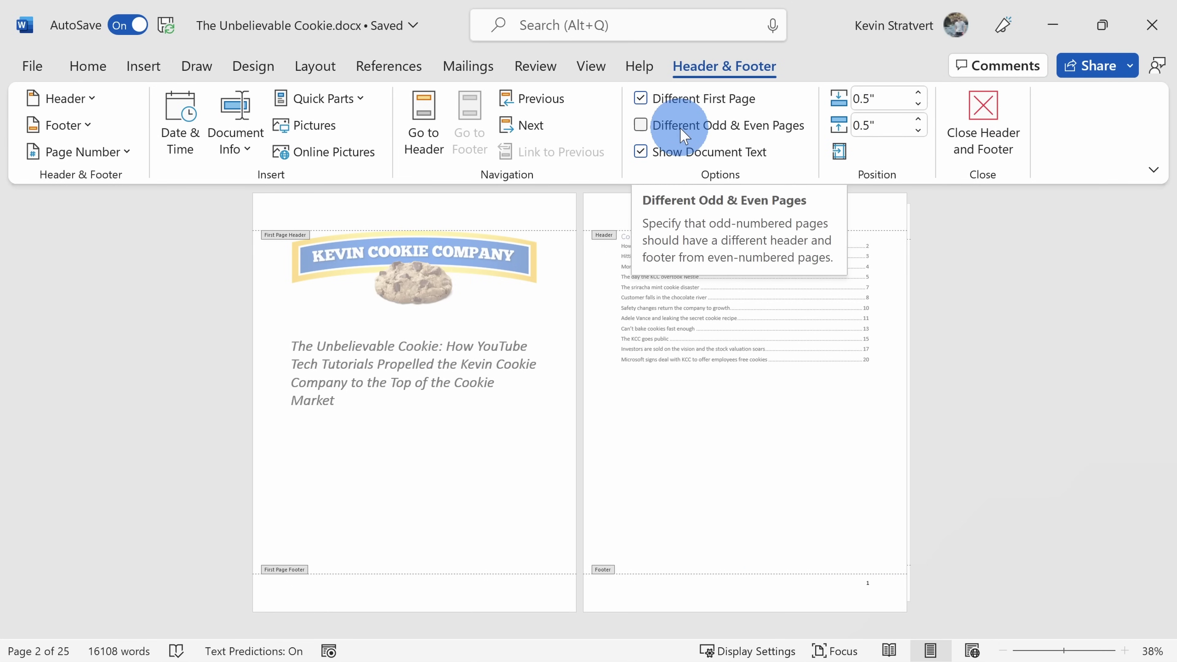
click(684, 135)
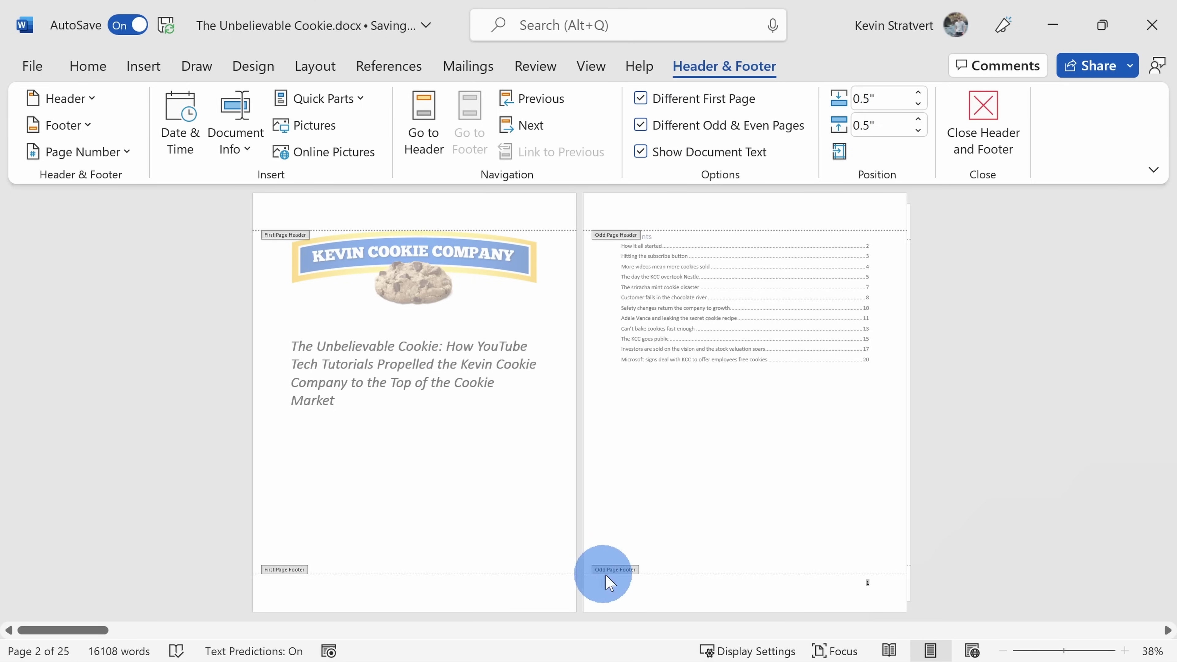
Select the odd footer's page number 1, then move into the even page footer
scroll(616, 579, right, 5)
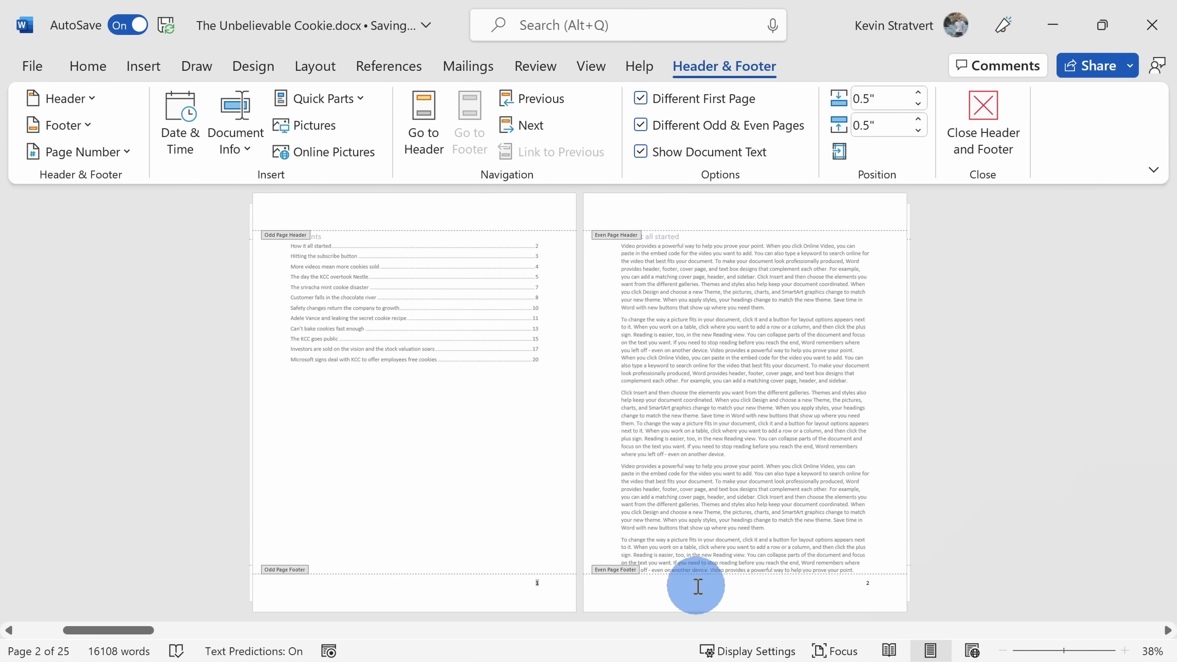
scroll(615, 579, left, 5)
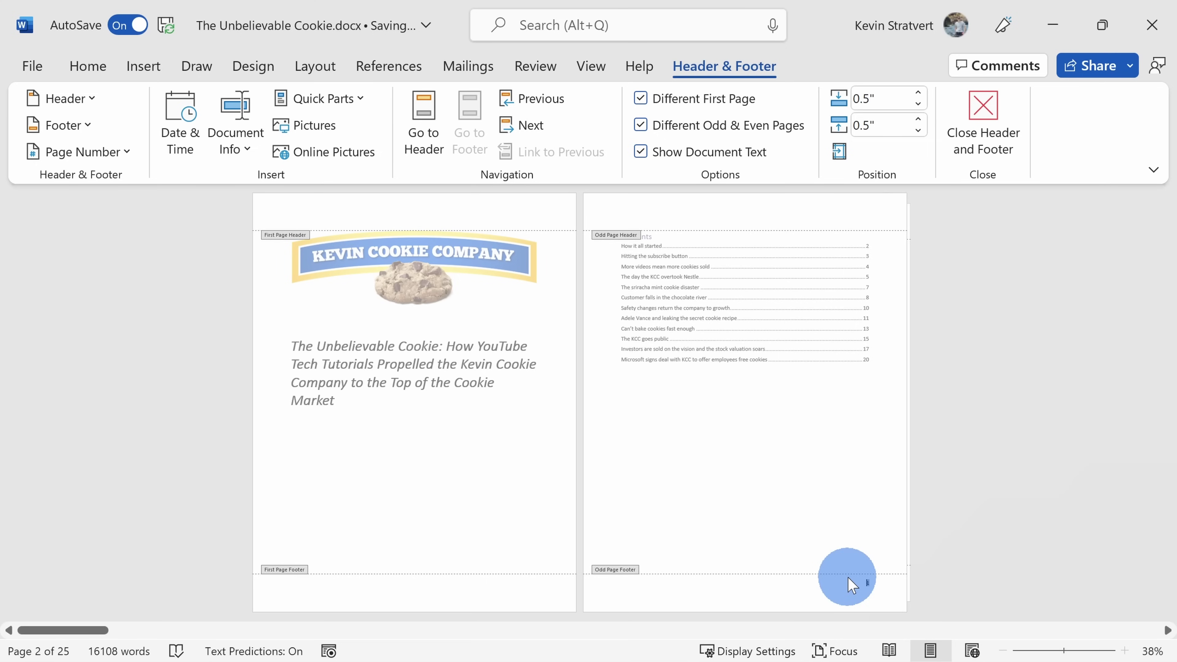
double_click(872, 581)
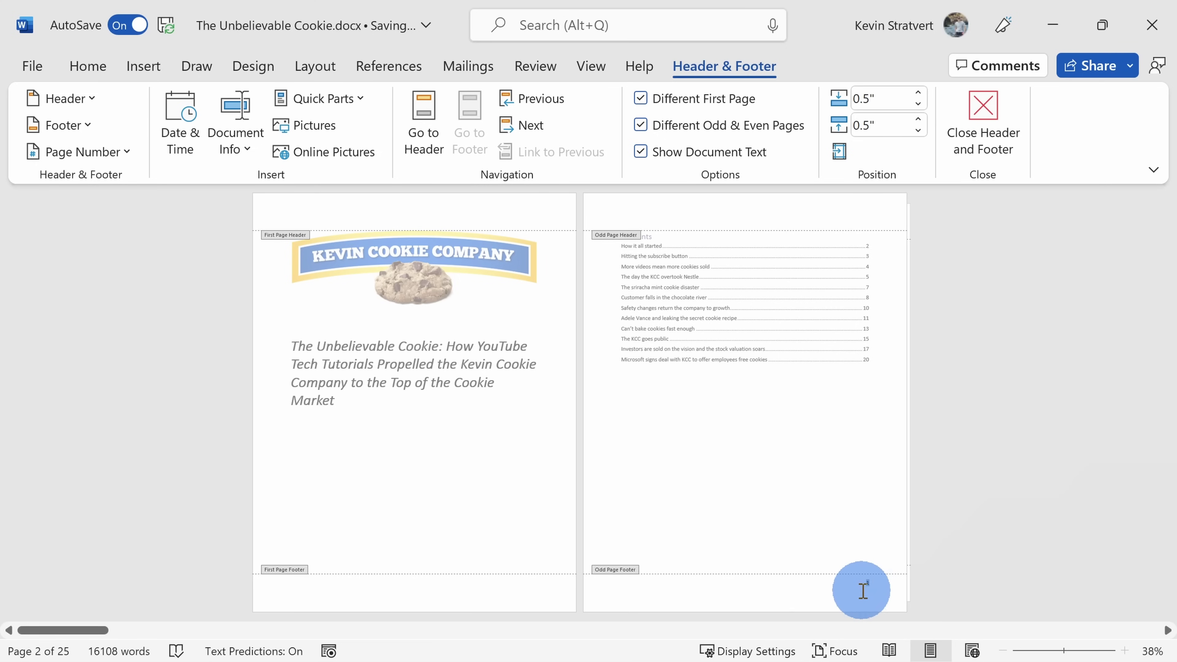
scroll(869, 580, down, 1)
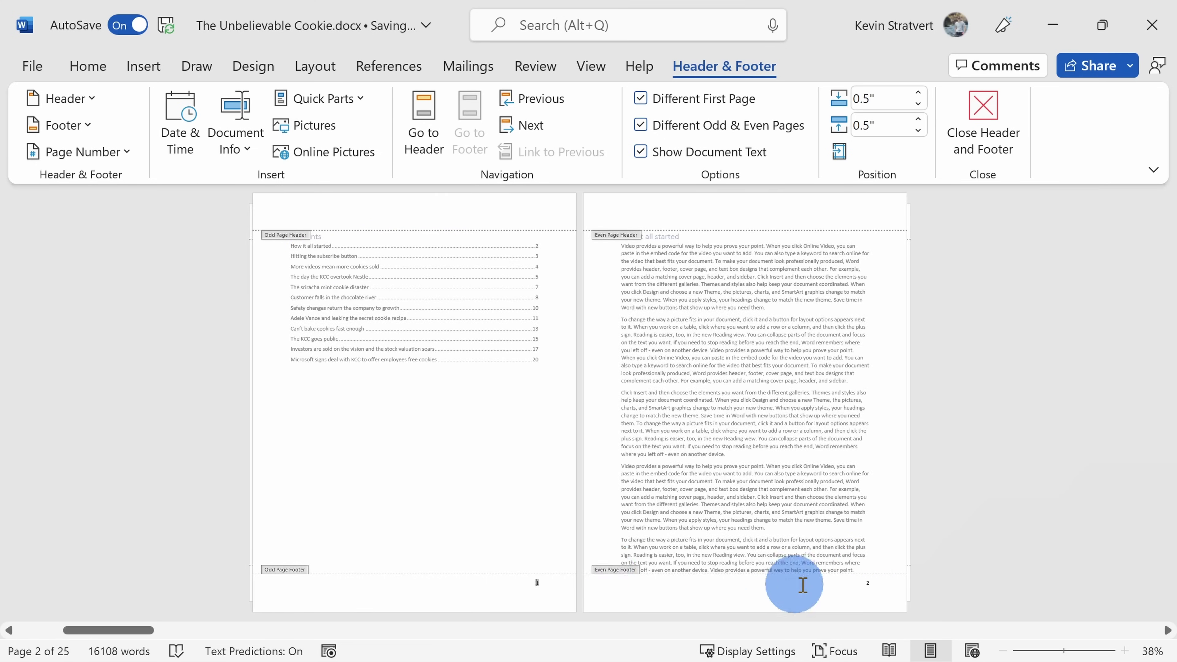
click(865, 586)
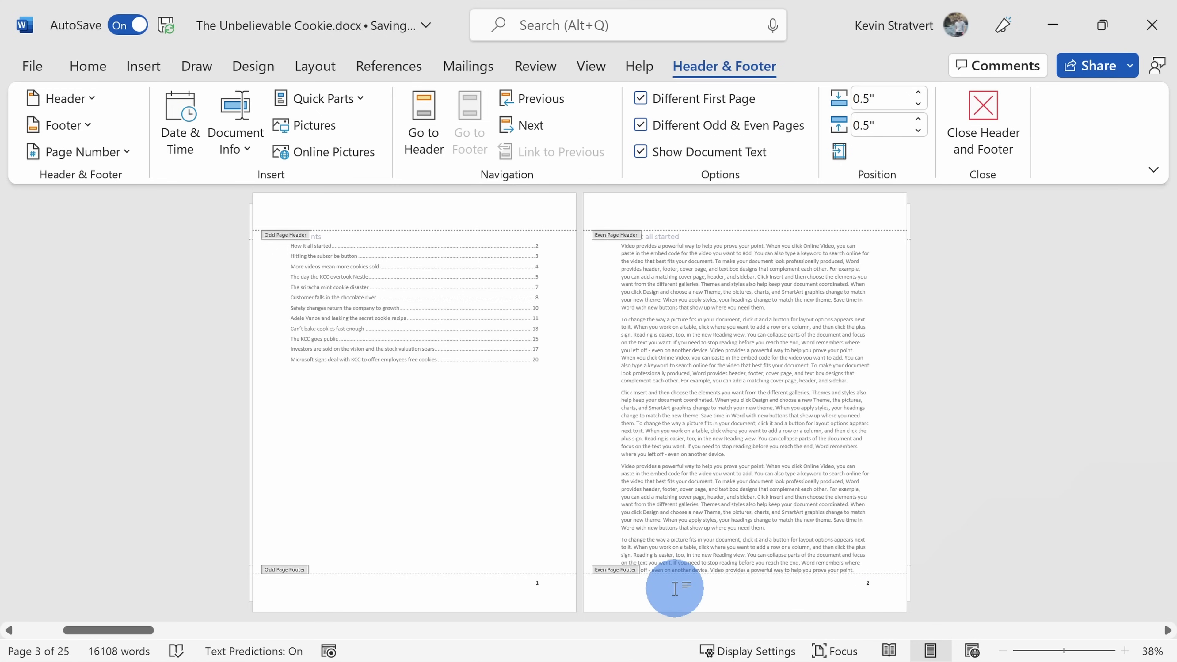
Insert a left-aligned Plain Number 1 in the even-page footers and check the pages
click(103, 157)
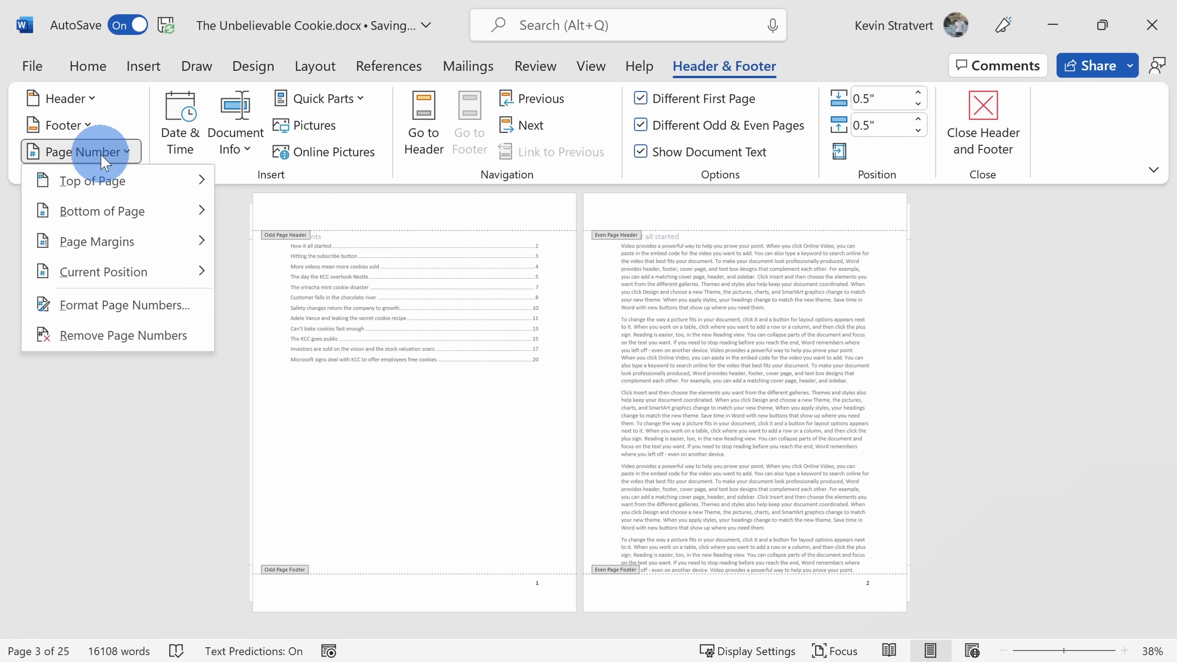
mouse_move(105, 214)
click(367, 282)
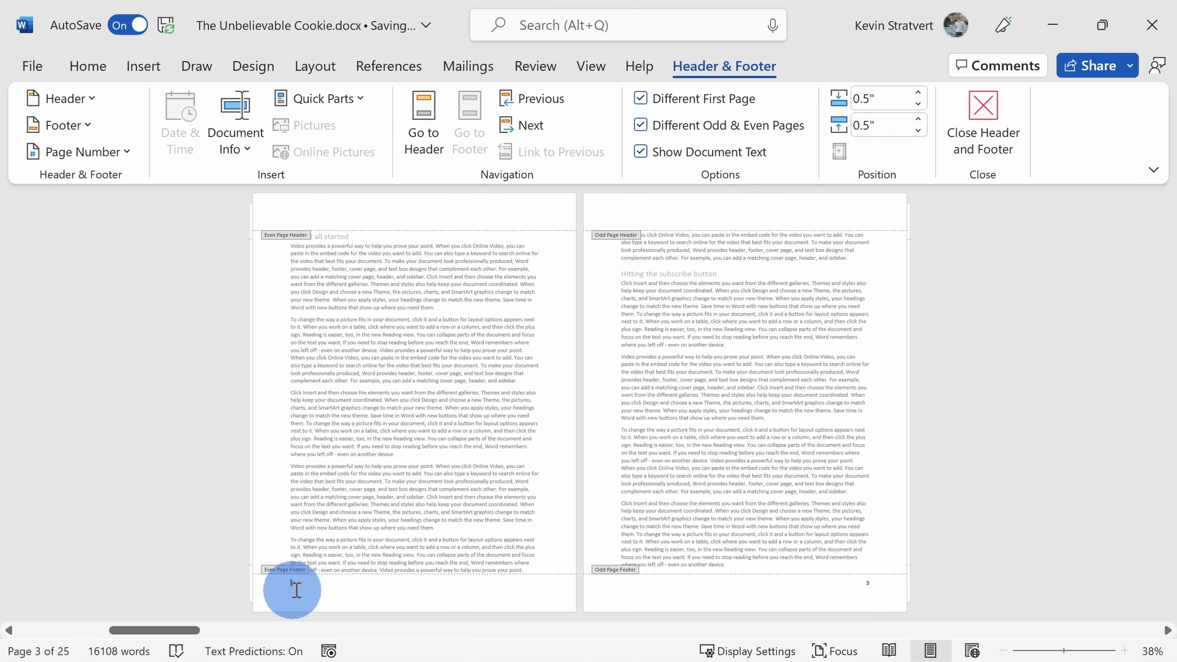
scroll(860, 582, down, 2)
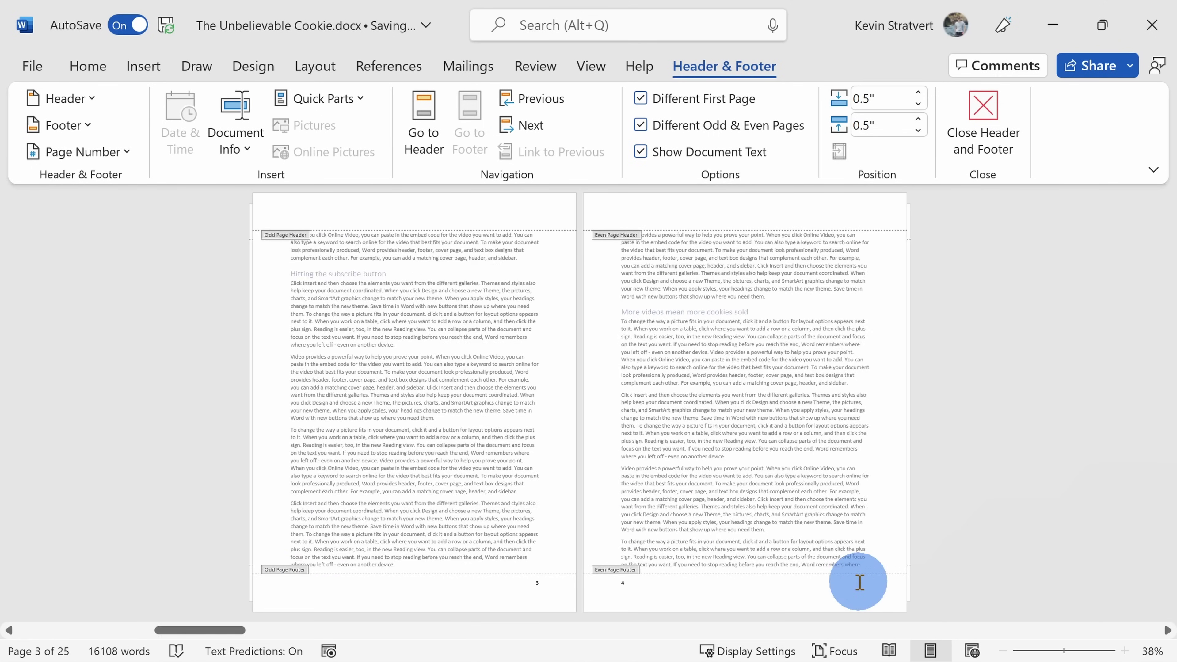
scroll(361, 579, down, 1)
scroll(361, 580, up, 4)
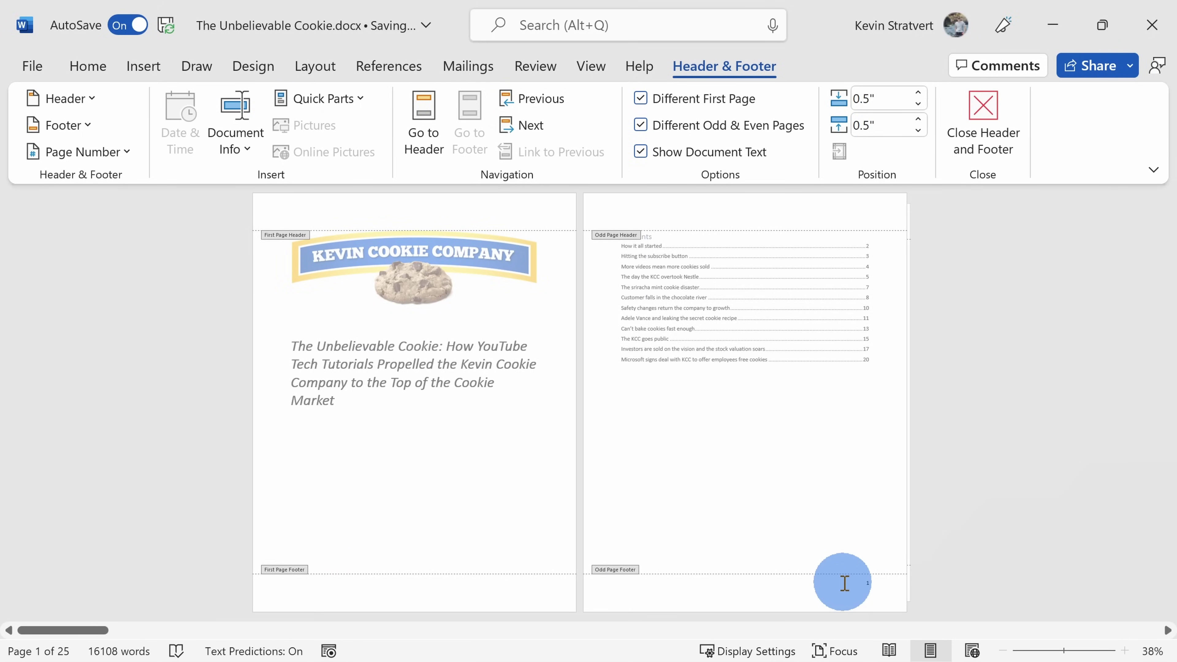
click(838, 585)
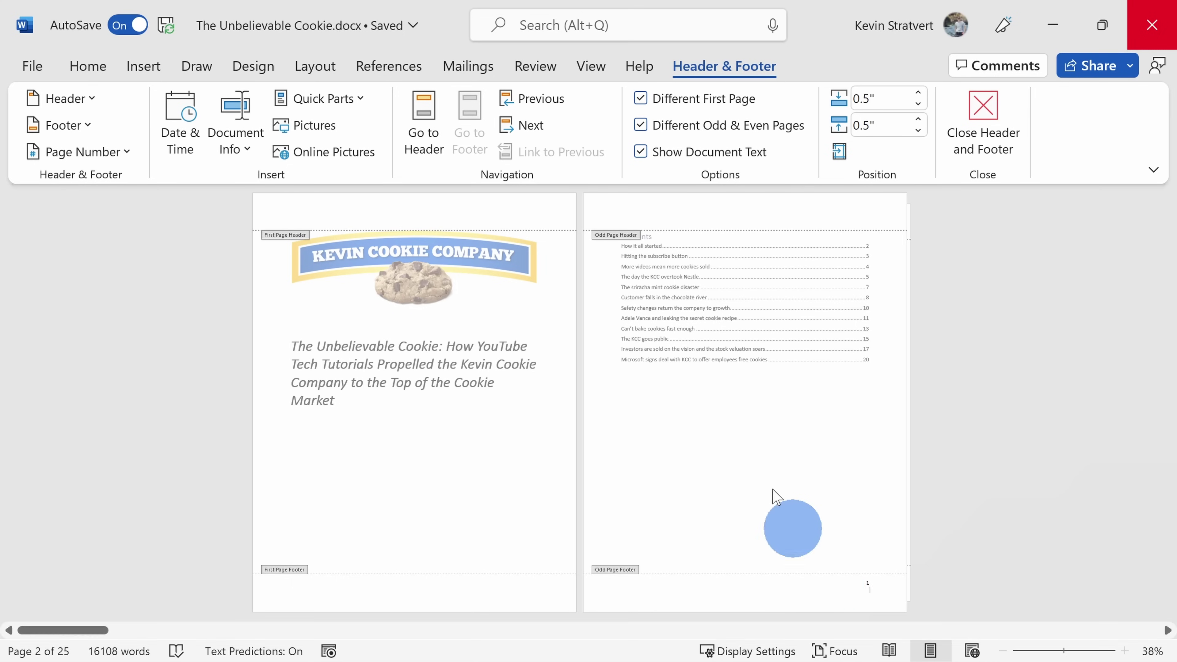
Turn off Different Odd & Even and First Page, remove page numbers, and delete the leftover 1
click(641, 125)
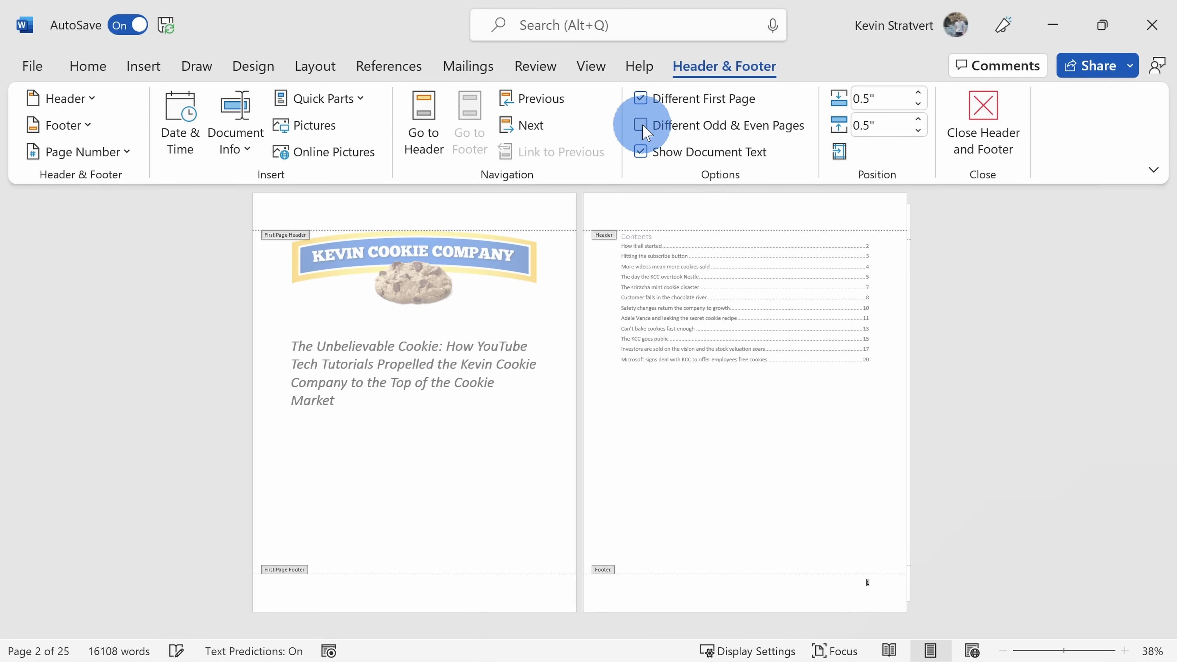
click(641, 99)
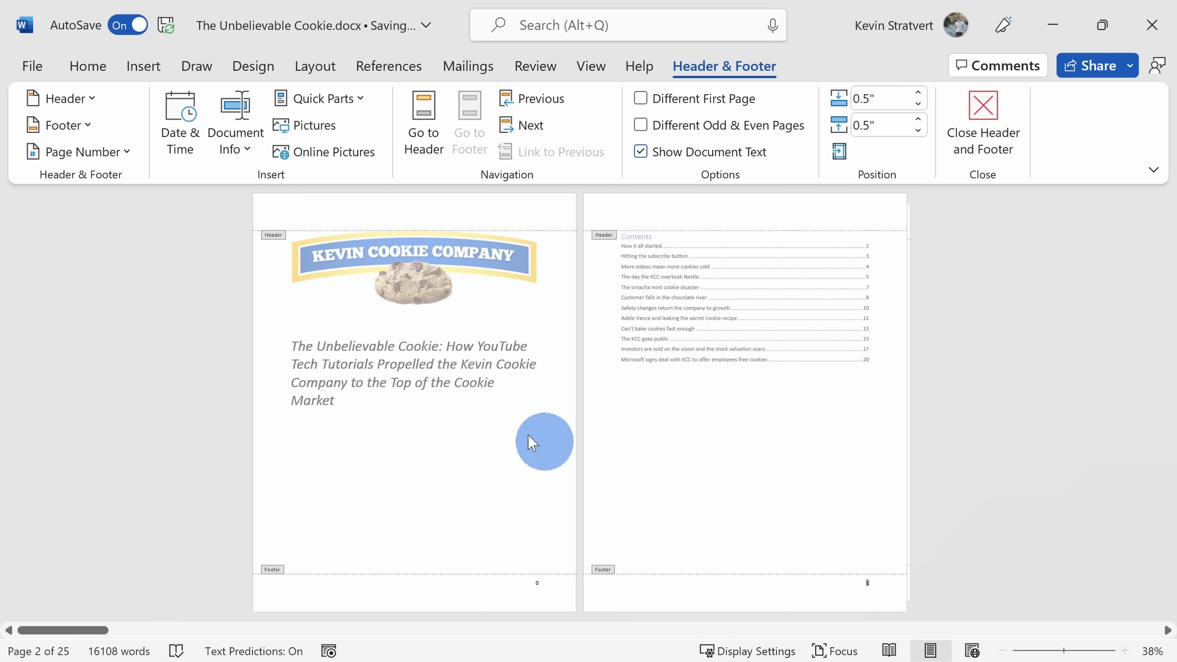
click(94, 158)
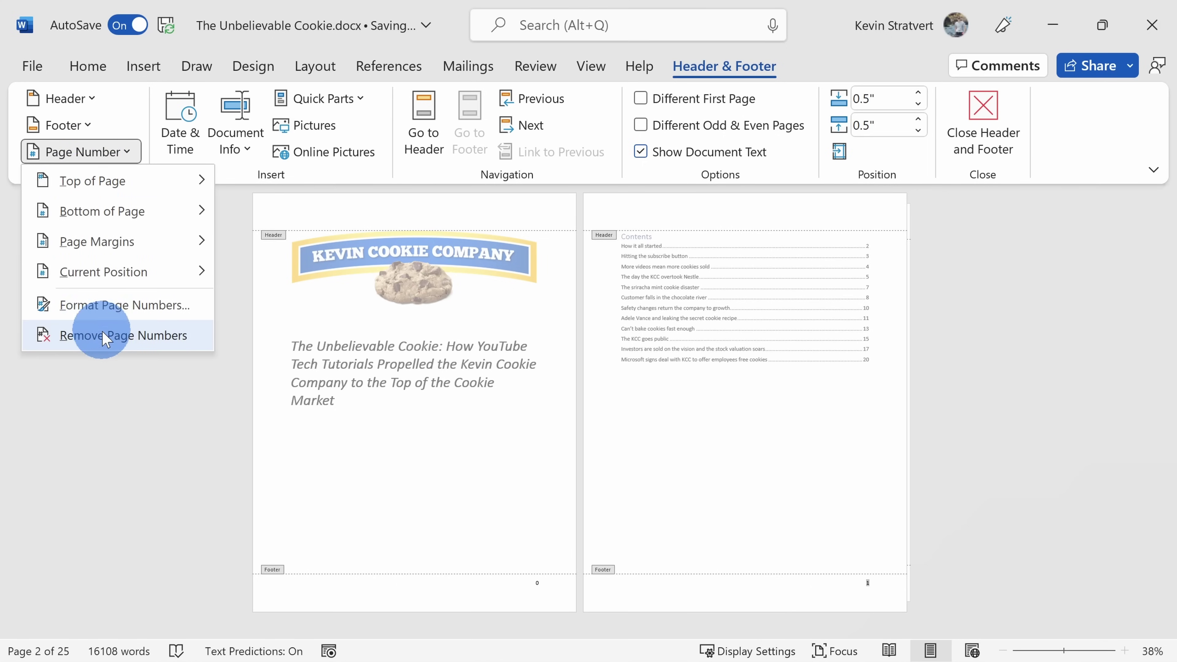
click(91, 345)
scroll(371, 523, down, 10)
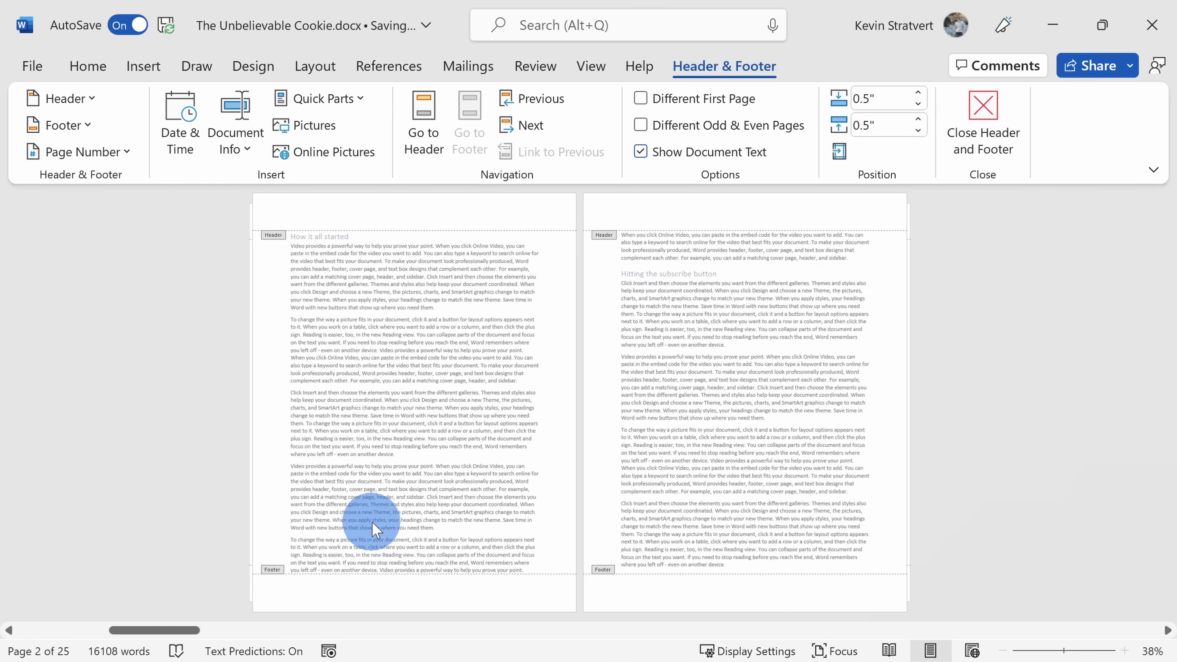
scroll(375, 529, up, 5)
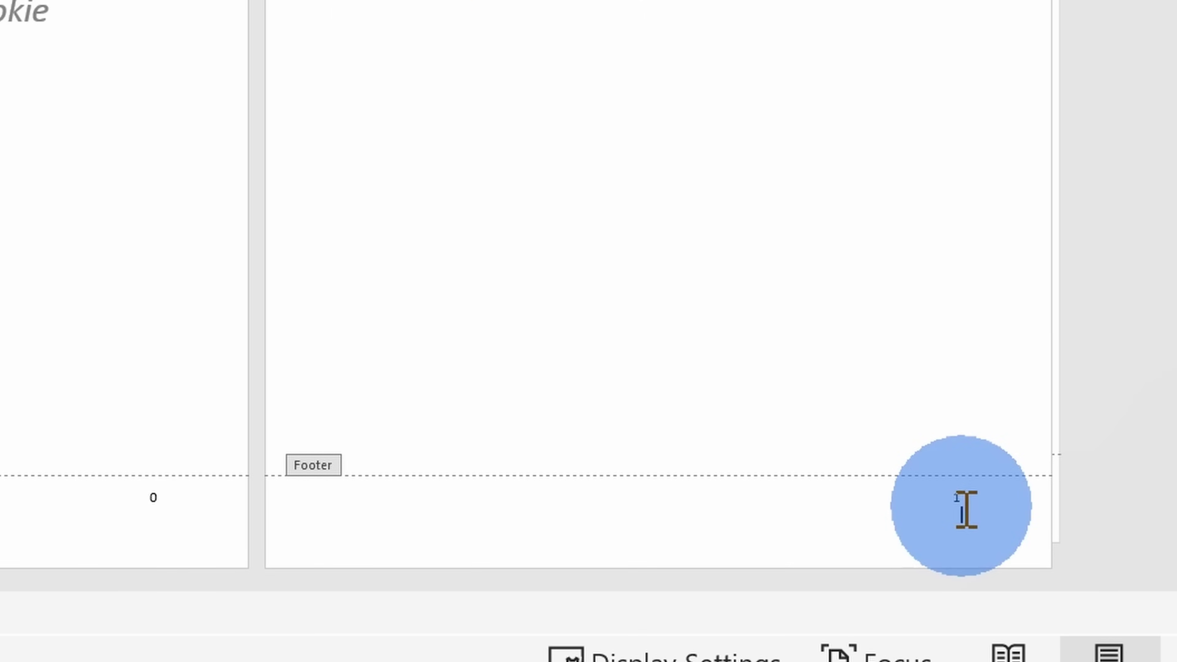
click(862, 585)
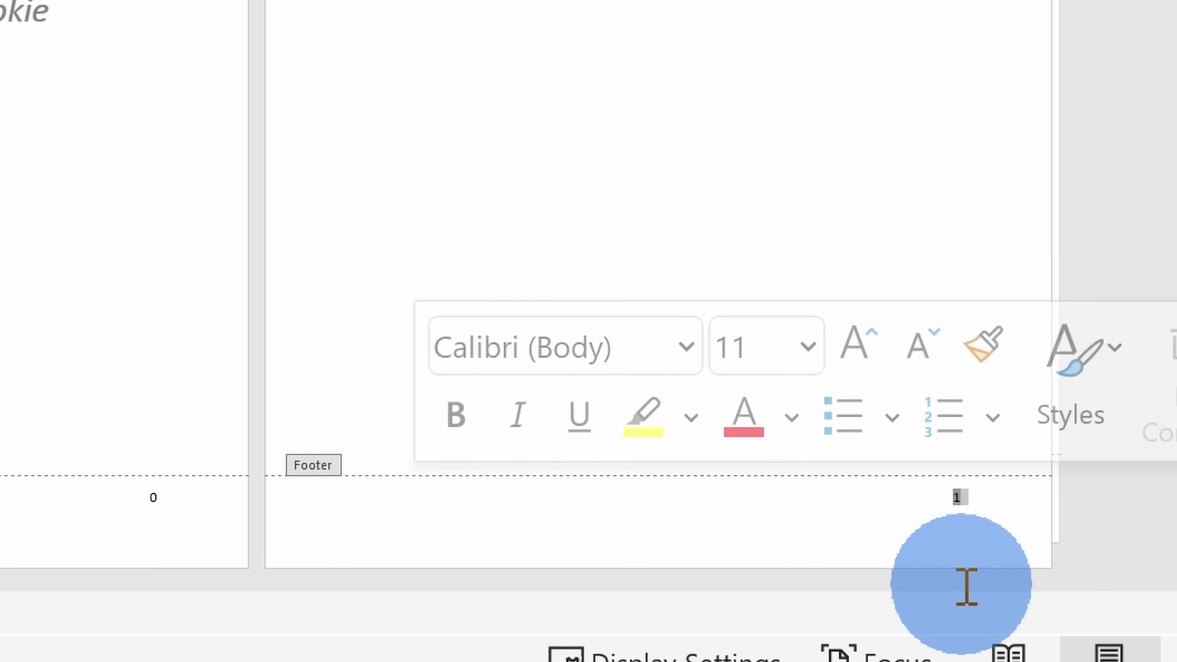
key(Delete)
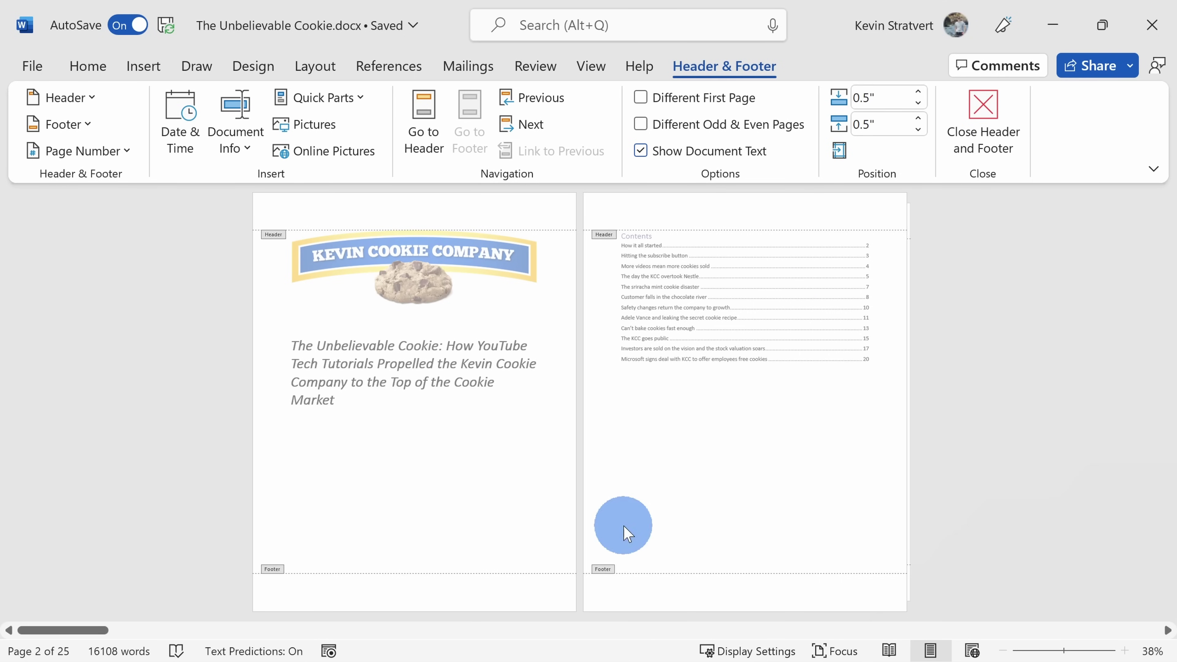
Show formatting marks with Show/Hide ¶ on the Home tab, then leave footer editing
scroll(648, 334, down, 1)
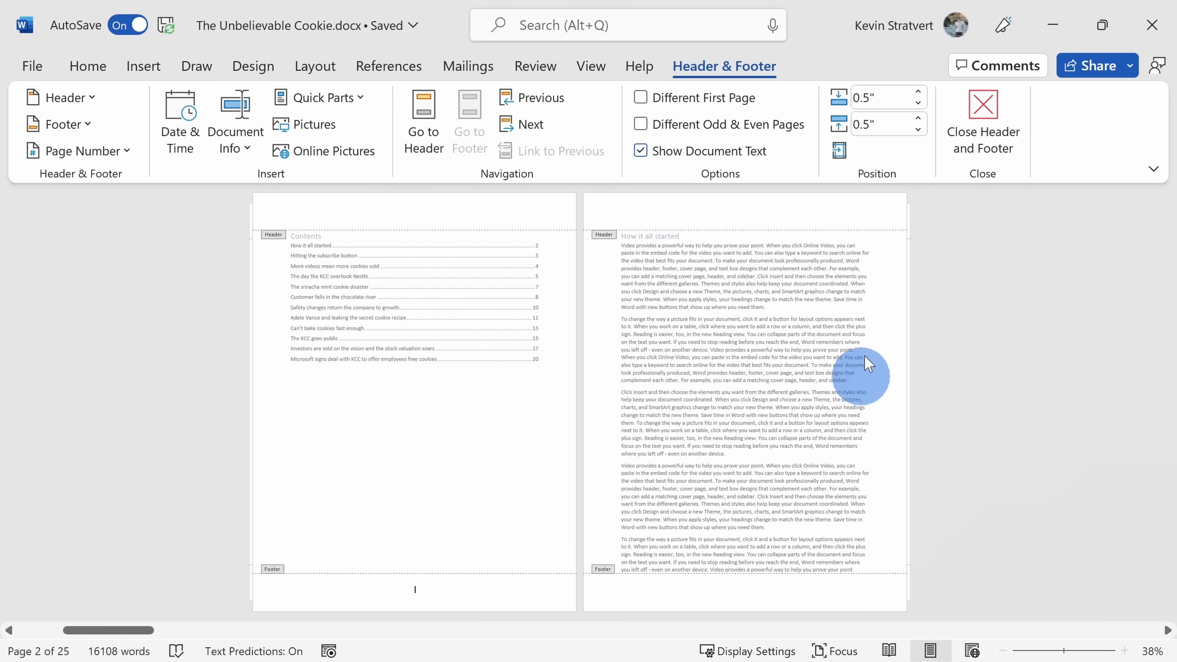
scroll(799, 464, down, 1)
scroll(801, 475, up, 2)
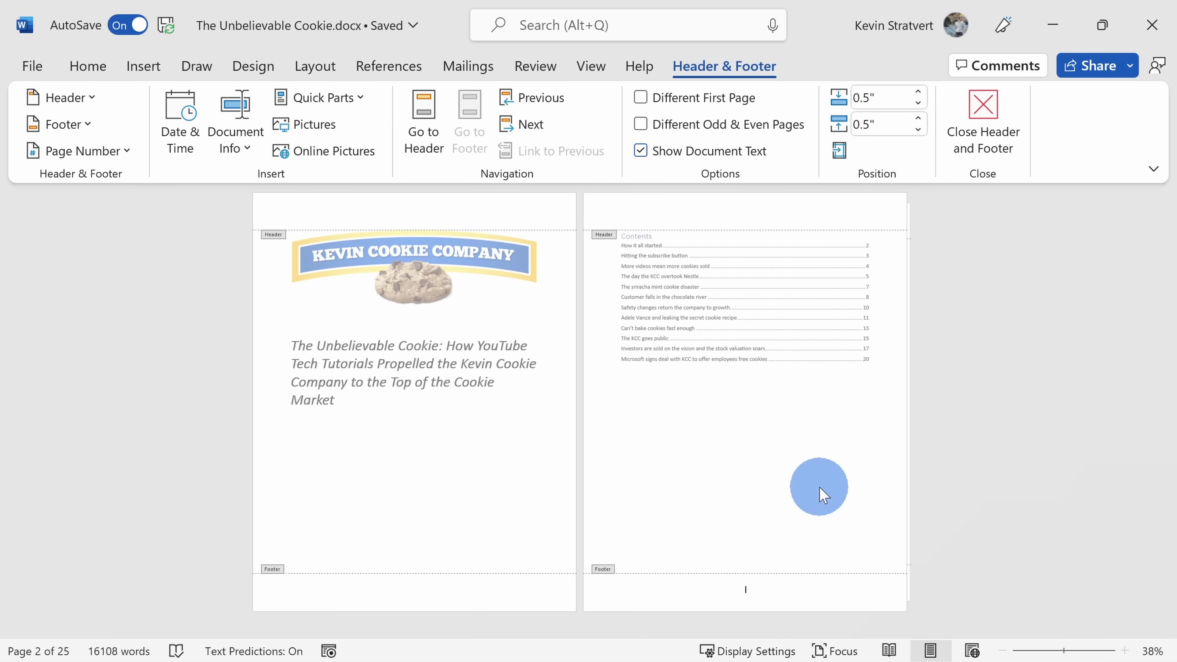
click(101, 75)
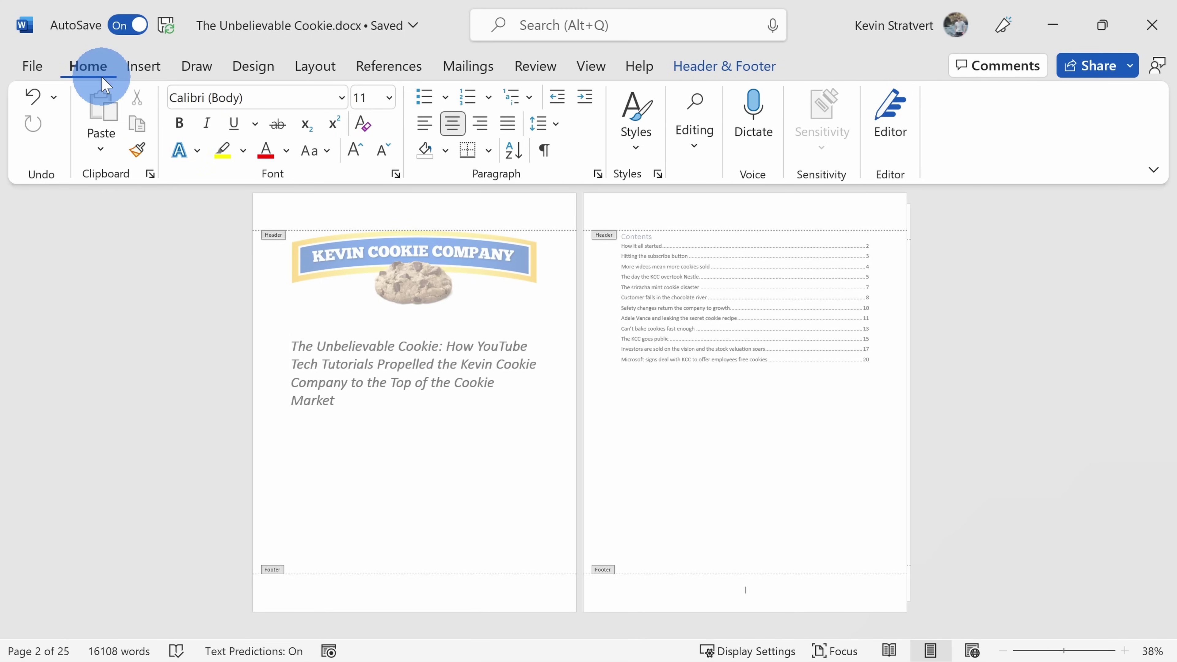
click(546, 153)
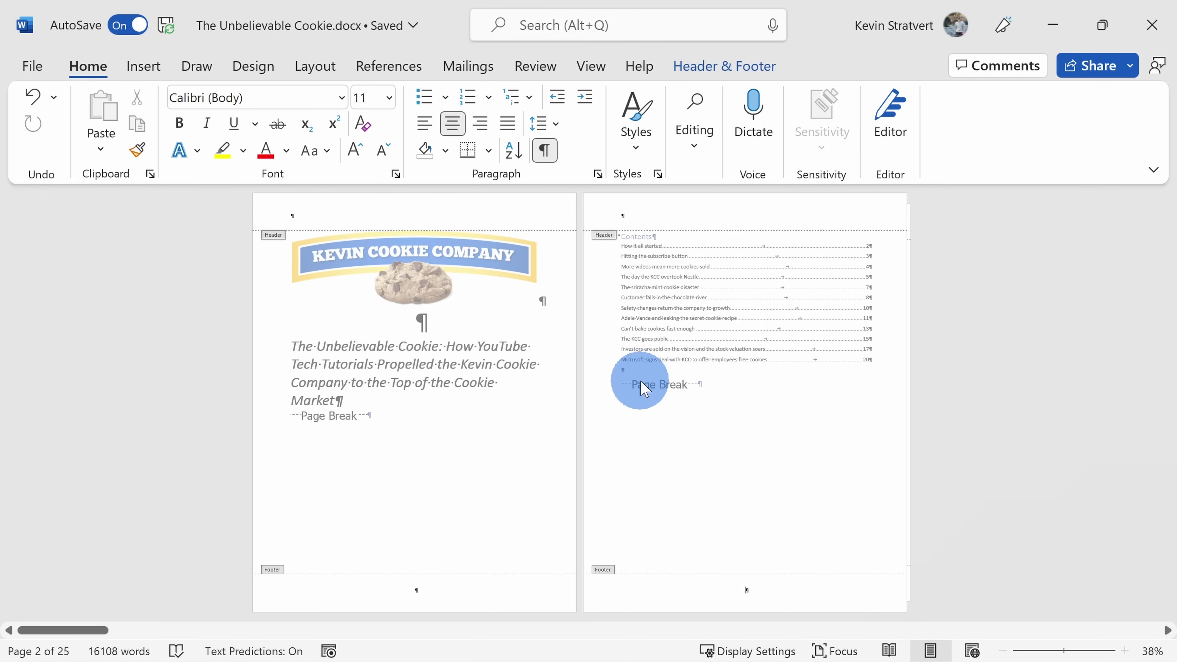
scroll(641, 387, down, 1)
scroll(662, 394, up, 1)
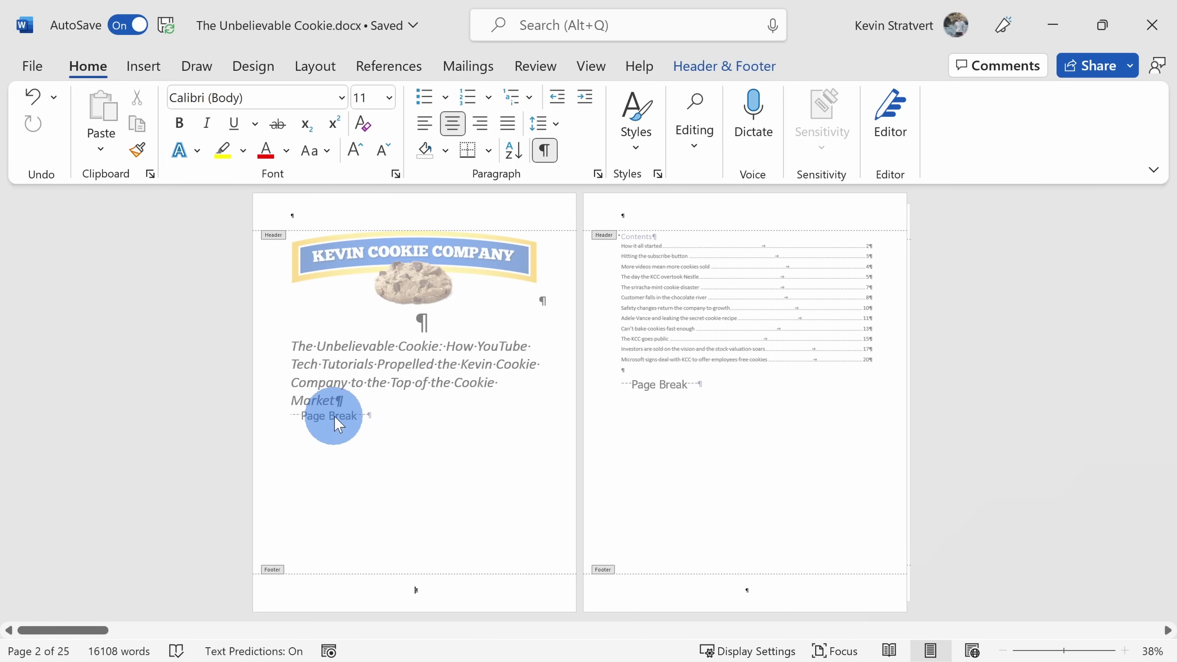
double_click(307, 415)
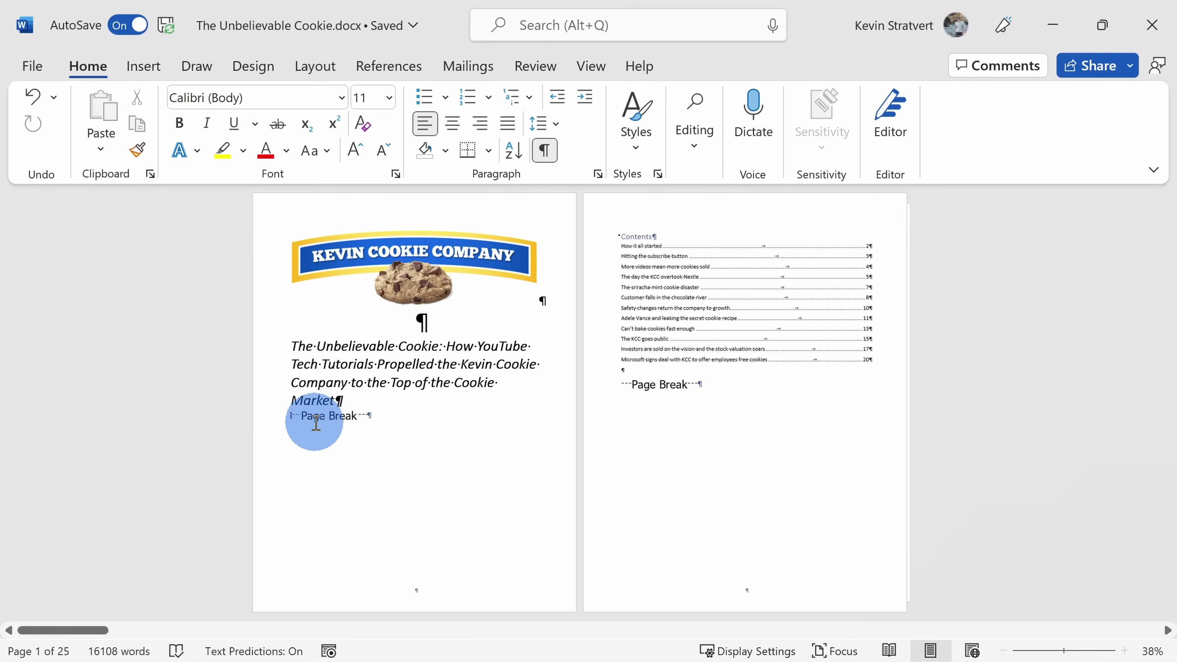
Delete the page breaks after the title and after the contents page
key(Delete)
click(328, 411)
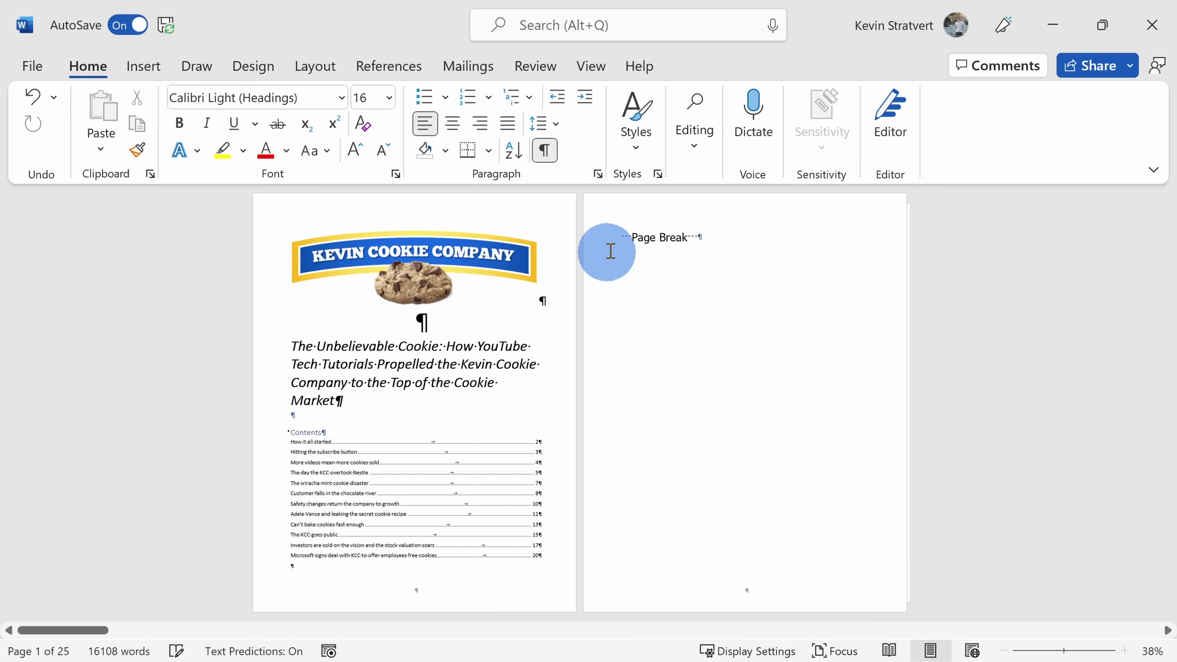
click(620, 239)
double_click(620, 238)
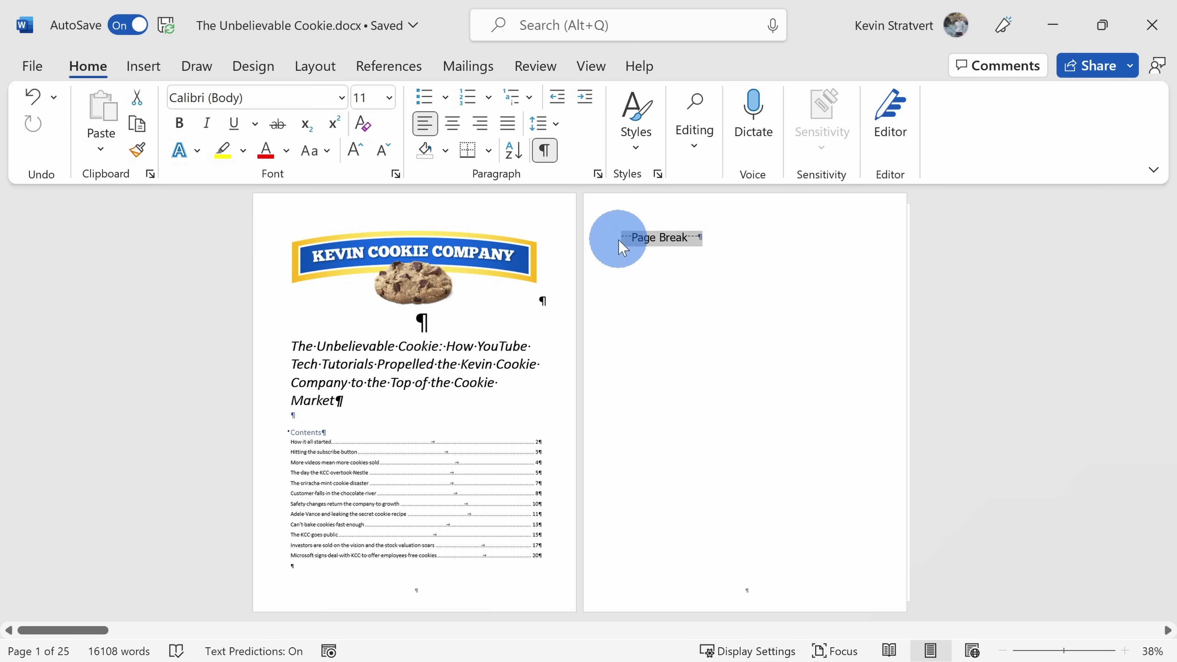
key(Delete)
click(304, 412)
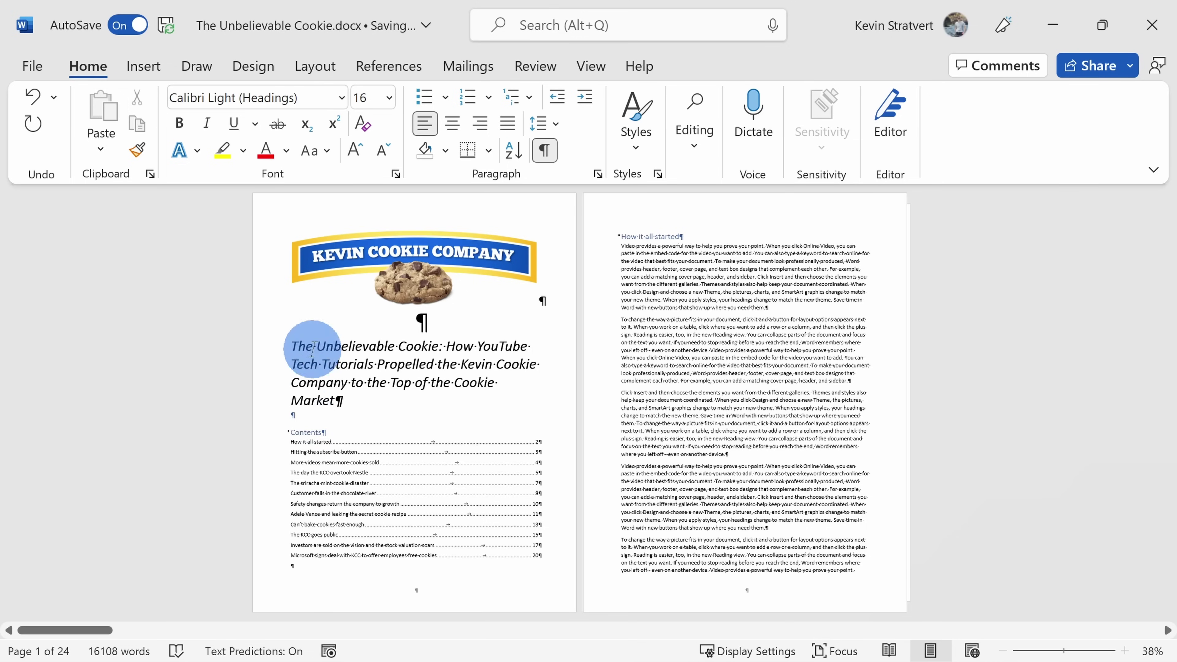
click(313, 72)
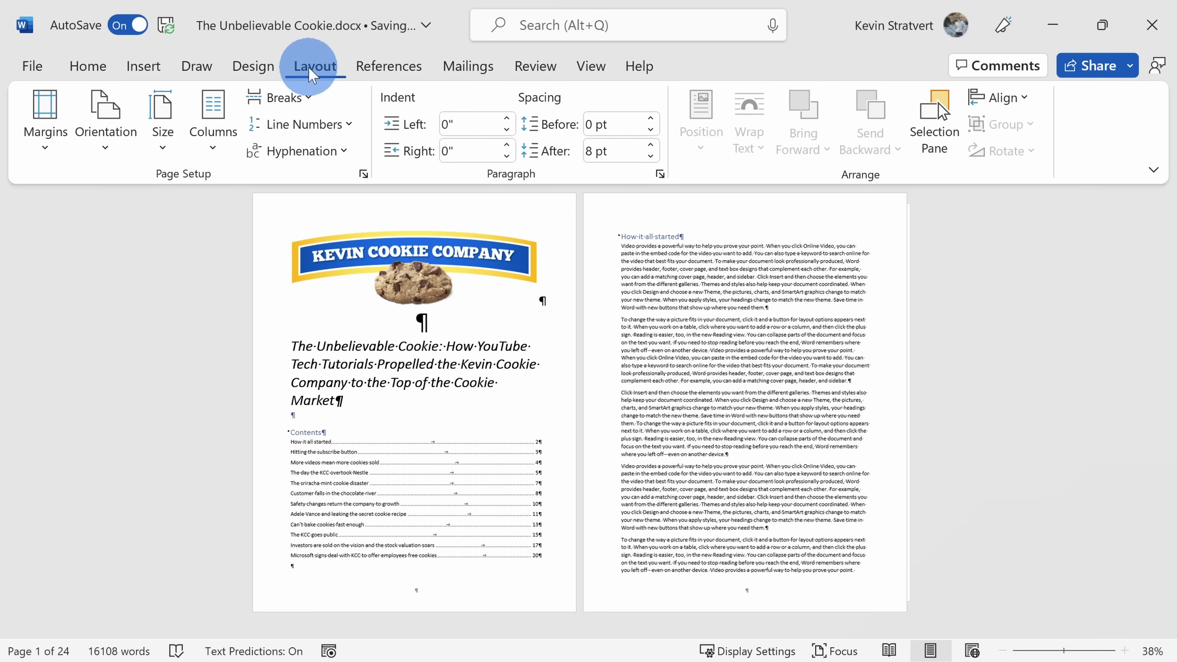
Insert Next Page section breaks after the title and after the table of contents
click(288, 98)
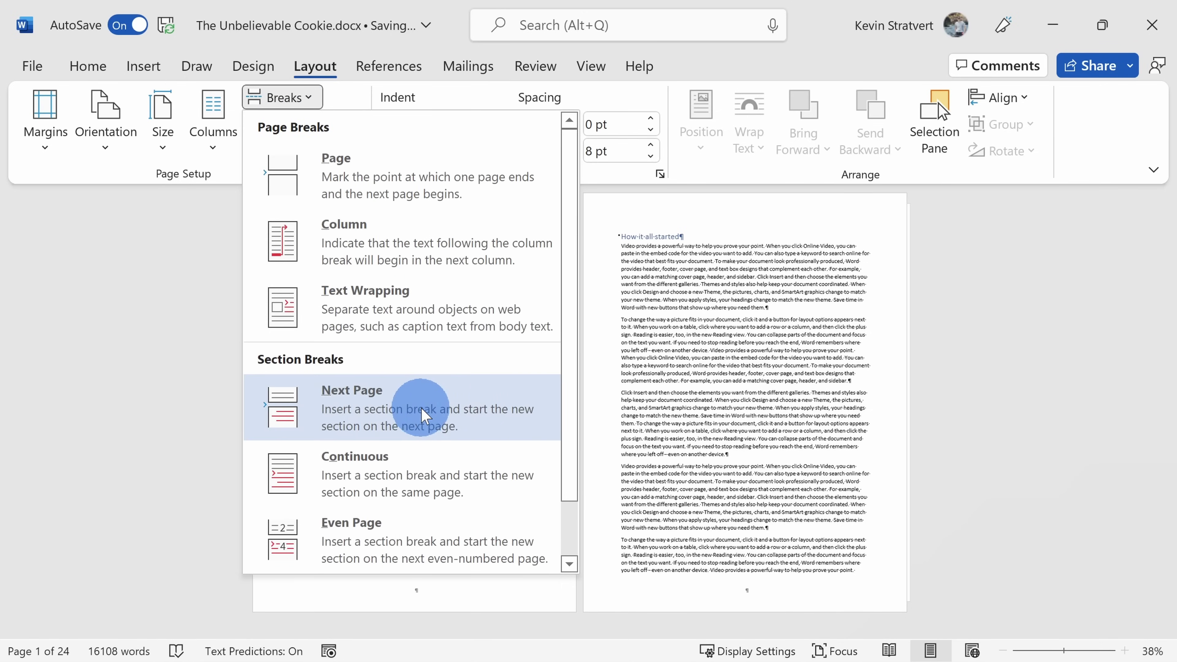
click(412, 414)
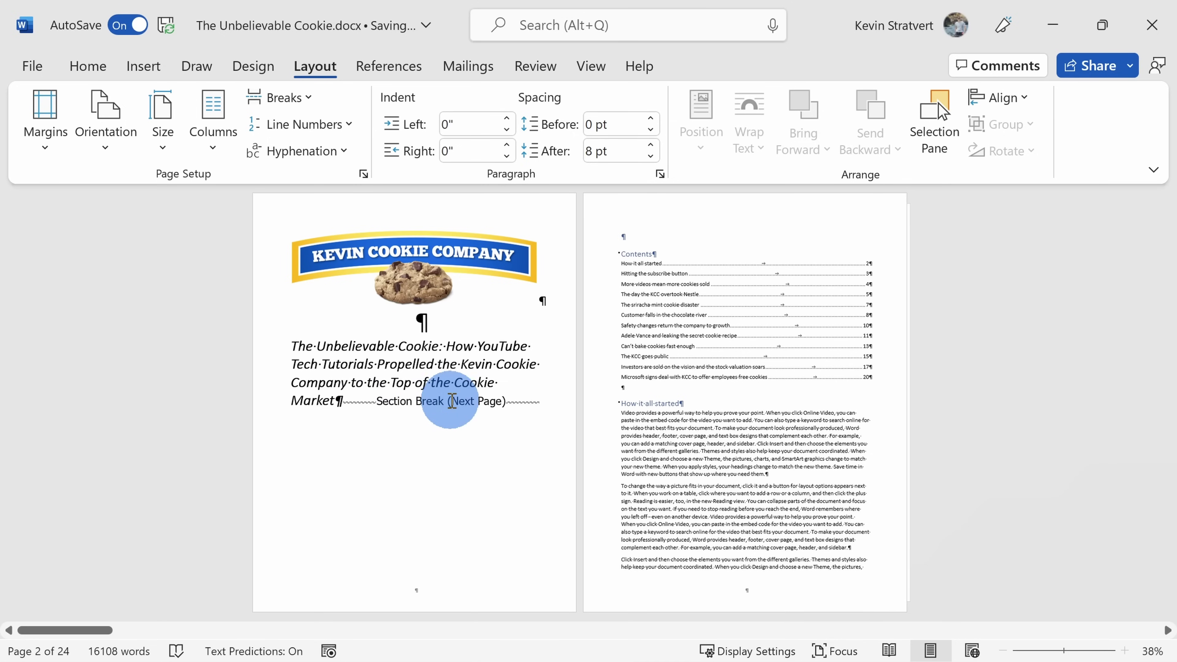
click(621, 388)
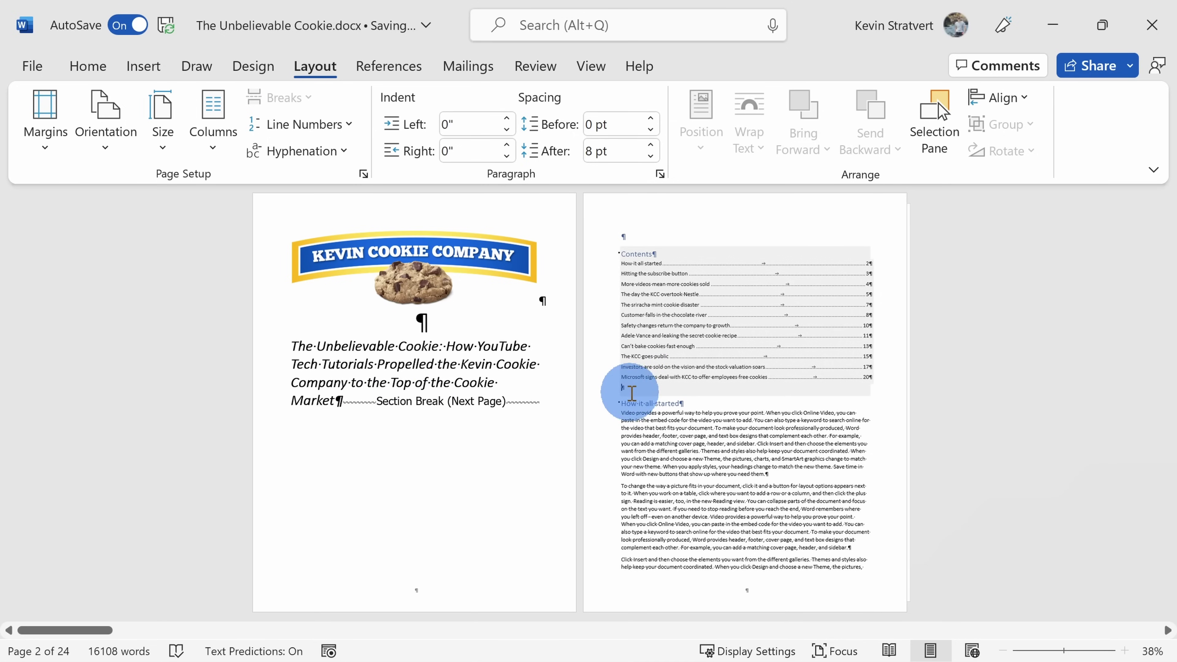
click(621, 403)
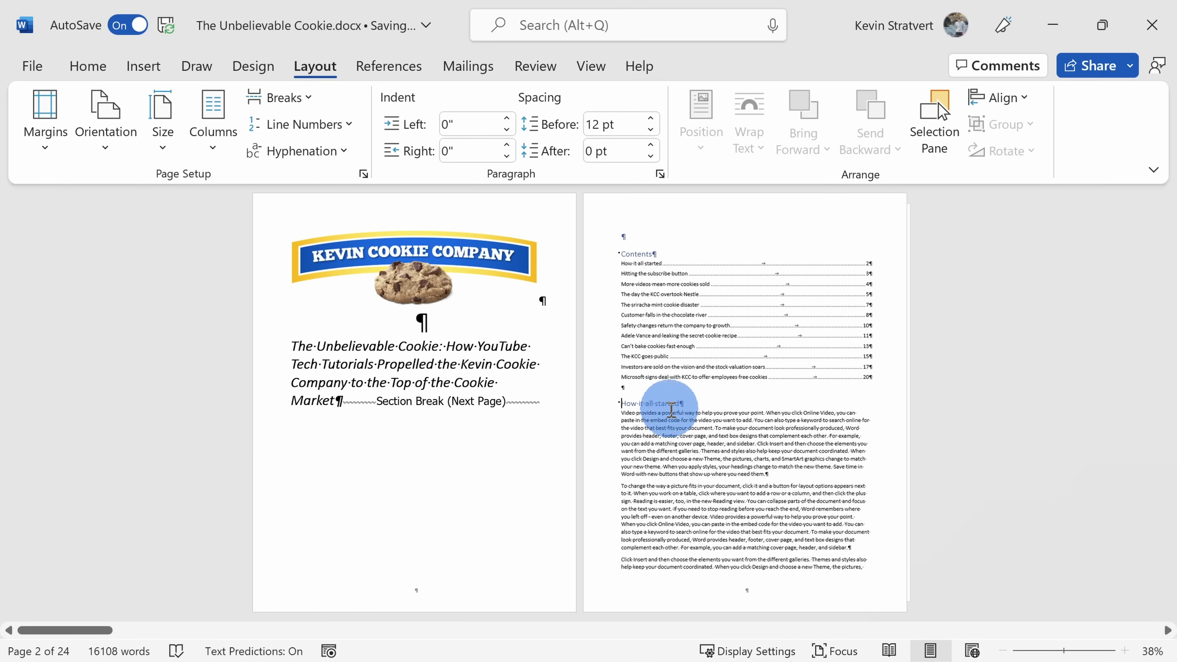
click(283, 97)
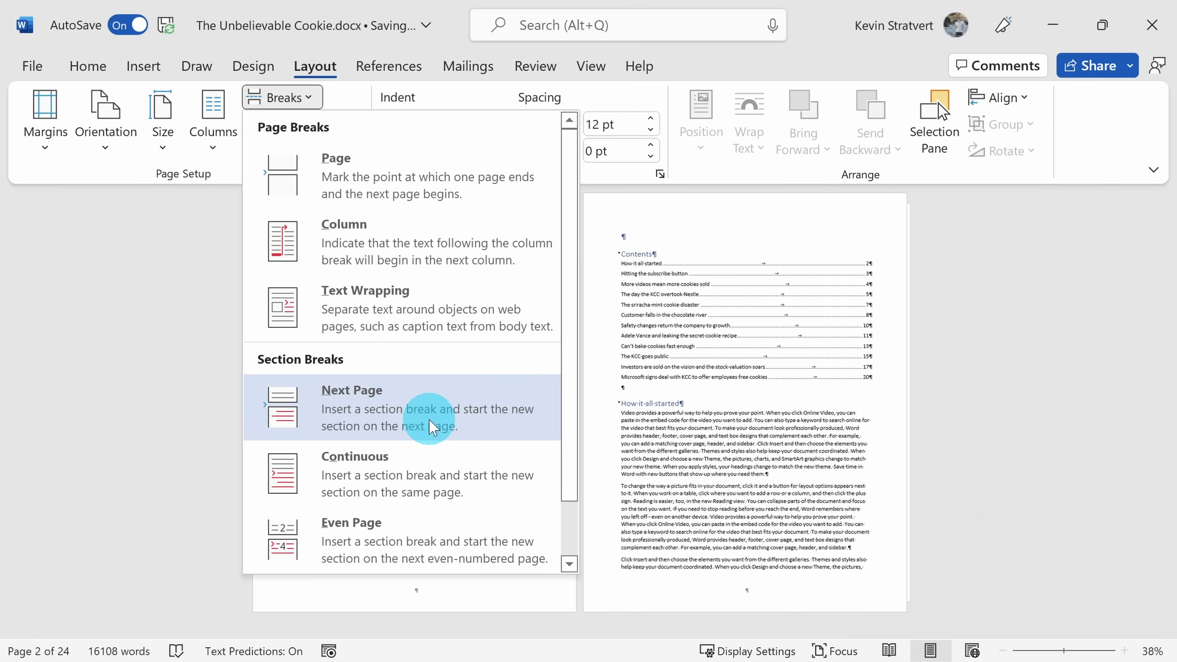
click(424, 438)
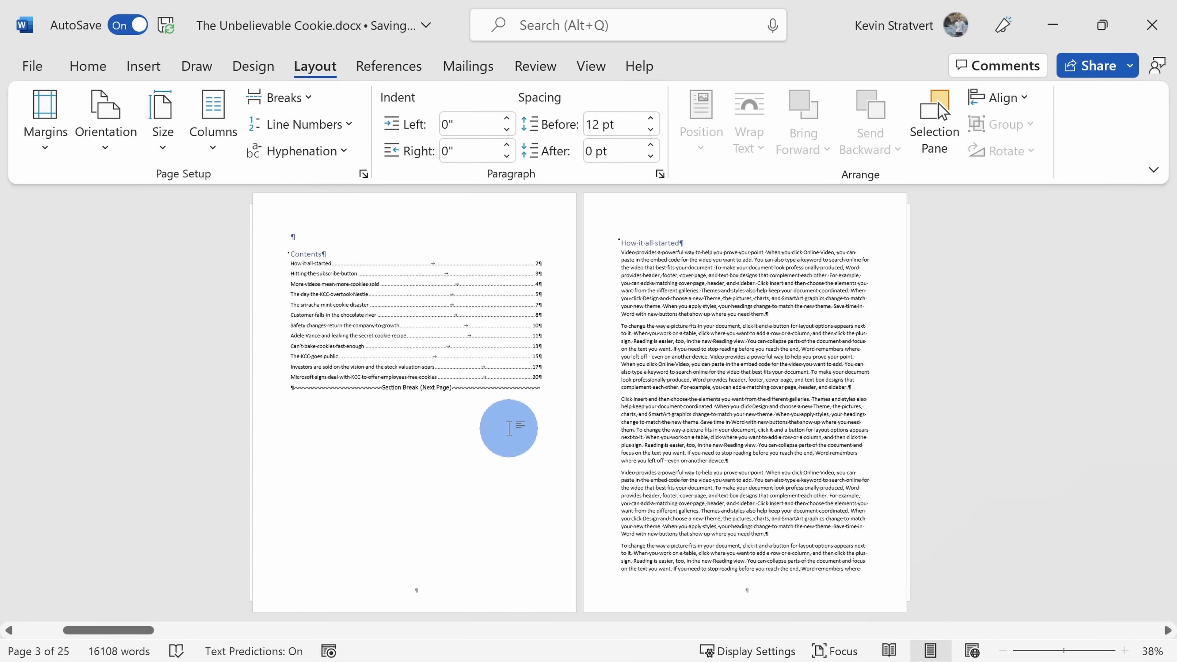
scroll(505, 427, up, 3)
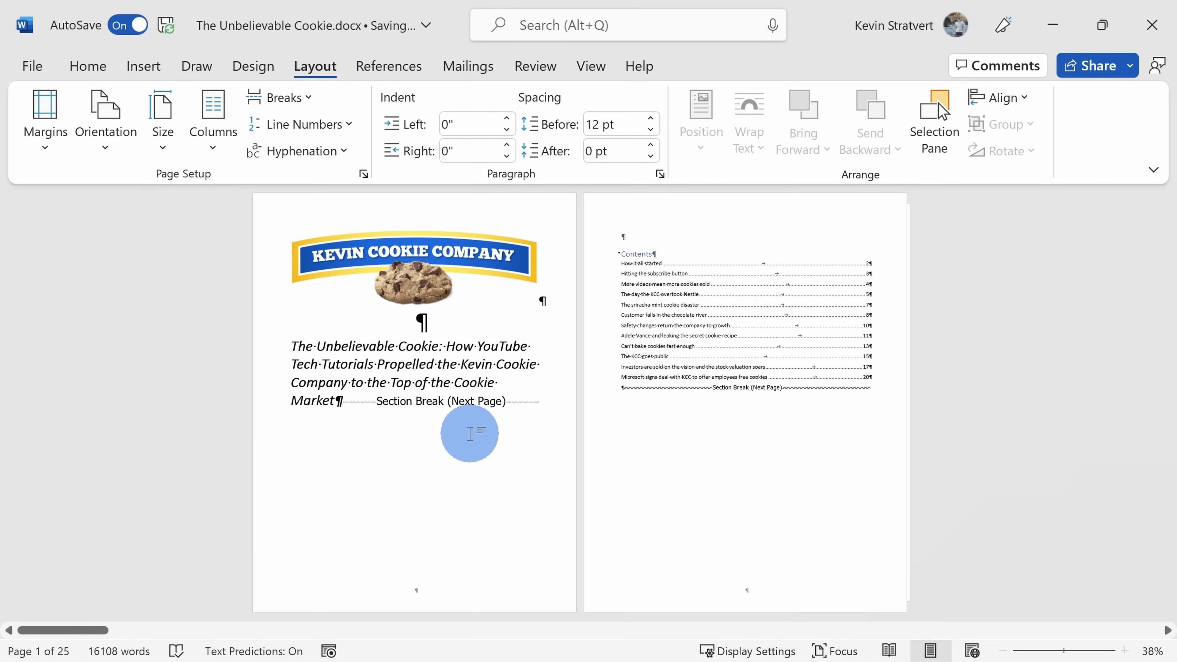
double_click(656, 209)
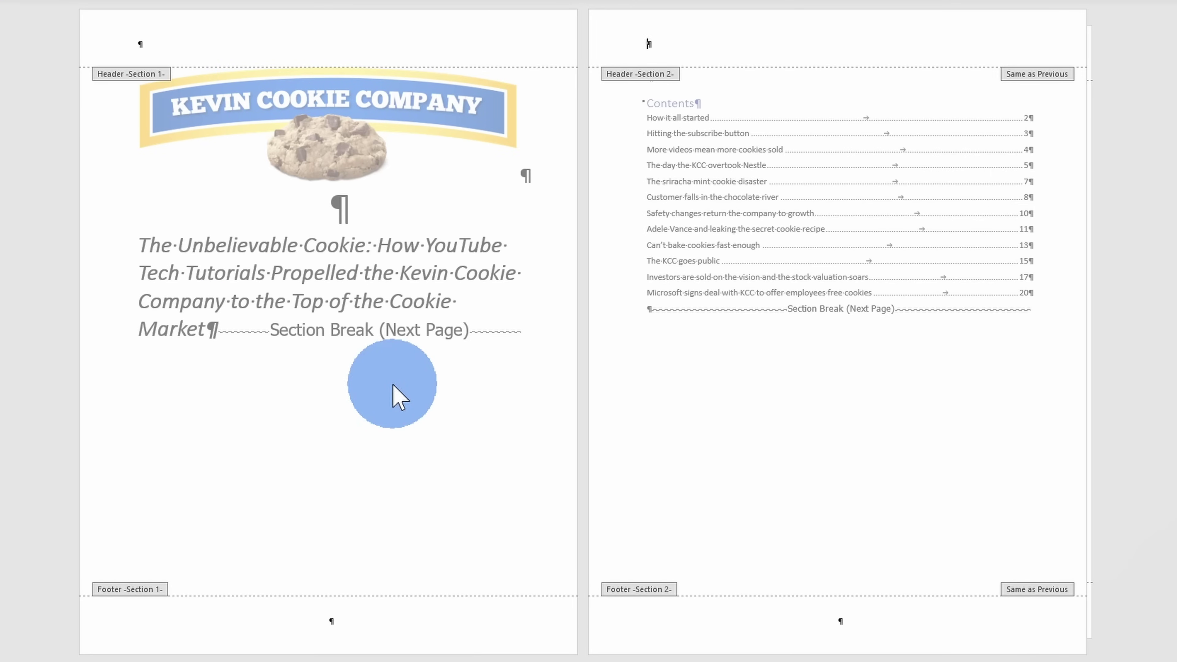
scroll(769, 302, down, 1)
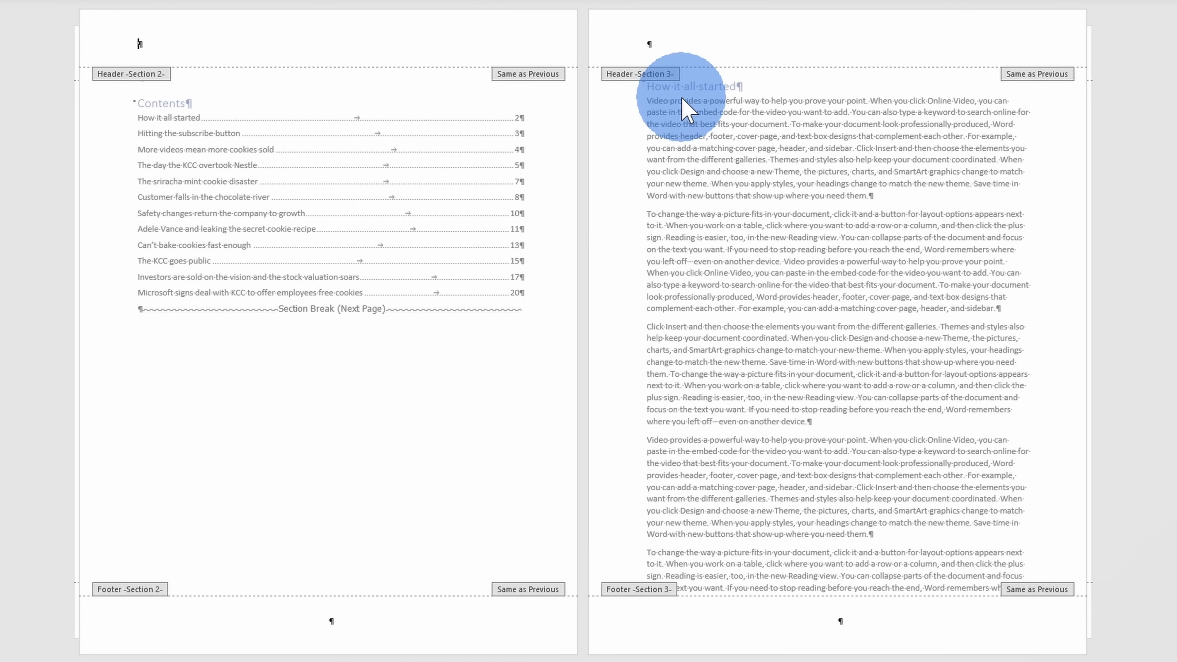
scroll(686, 109, up, 1)
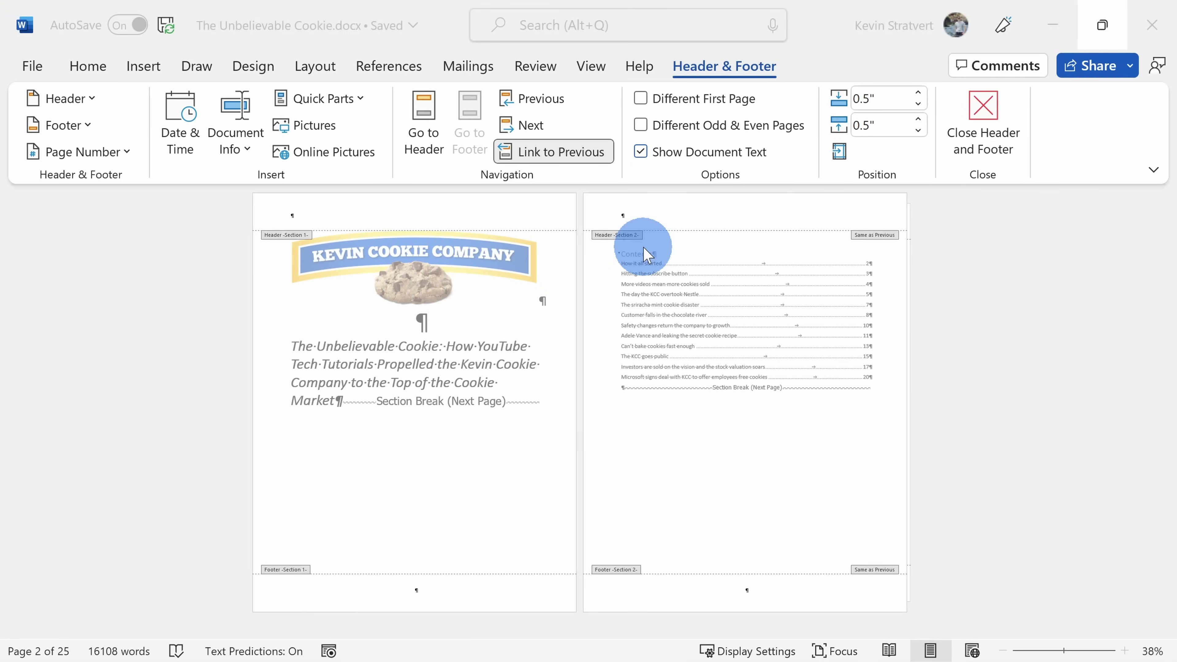
click(632, 391)
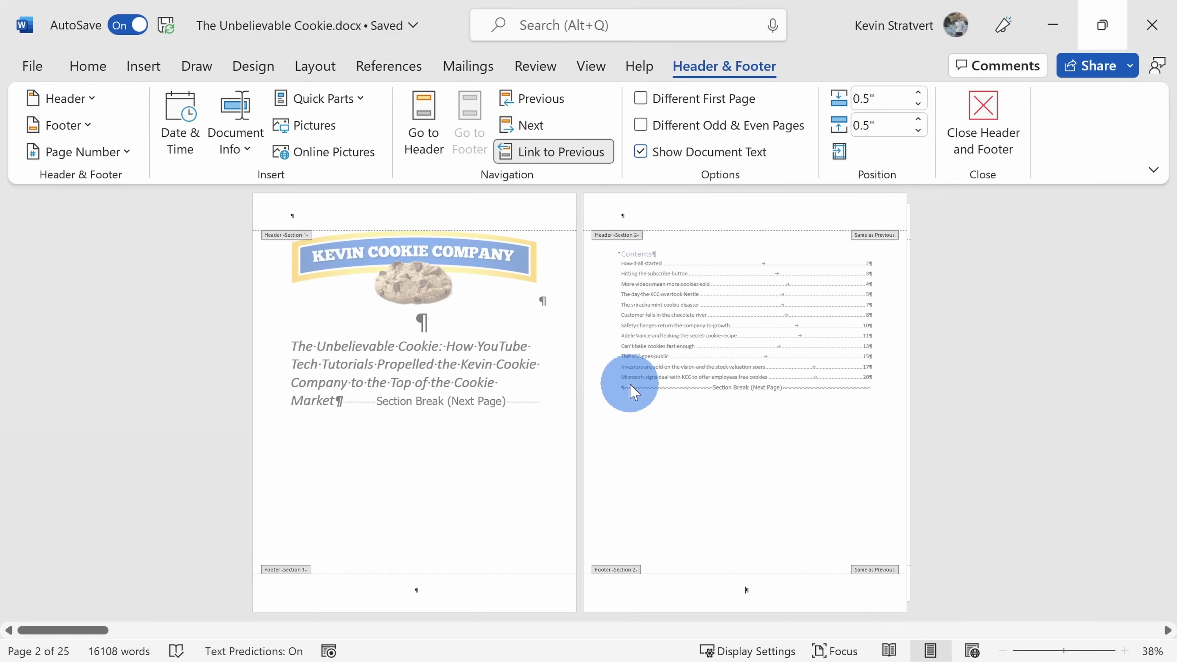
double_click(634, 393)
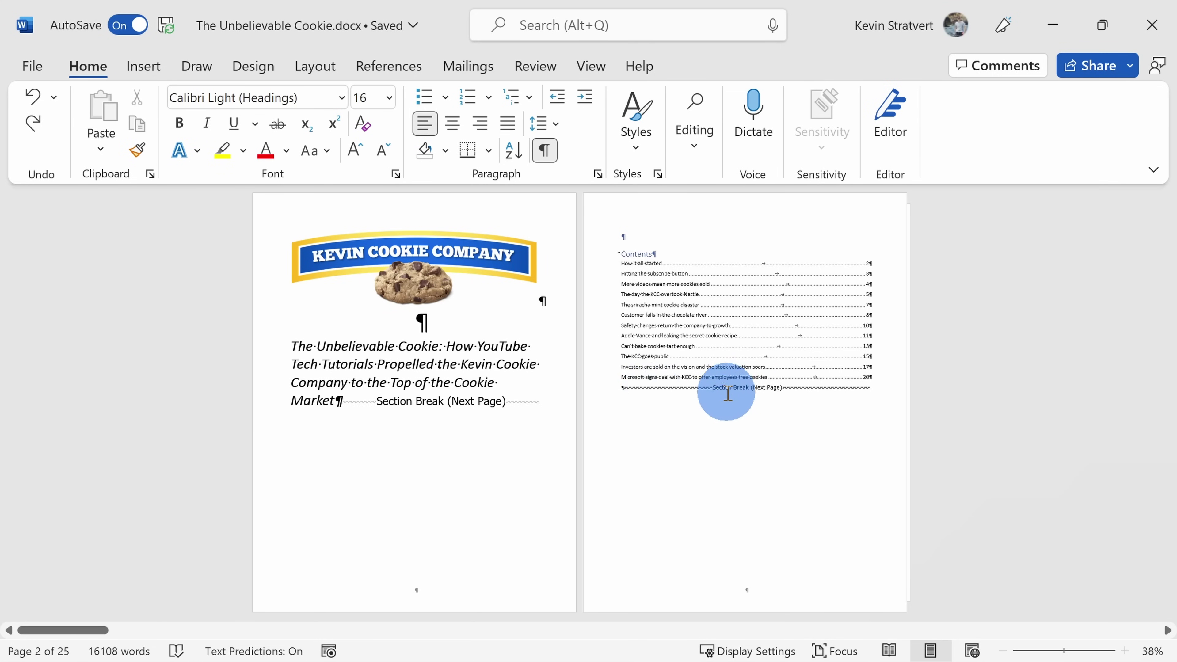
key(Delete)
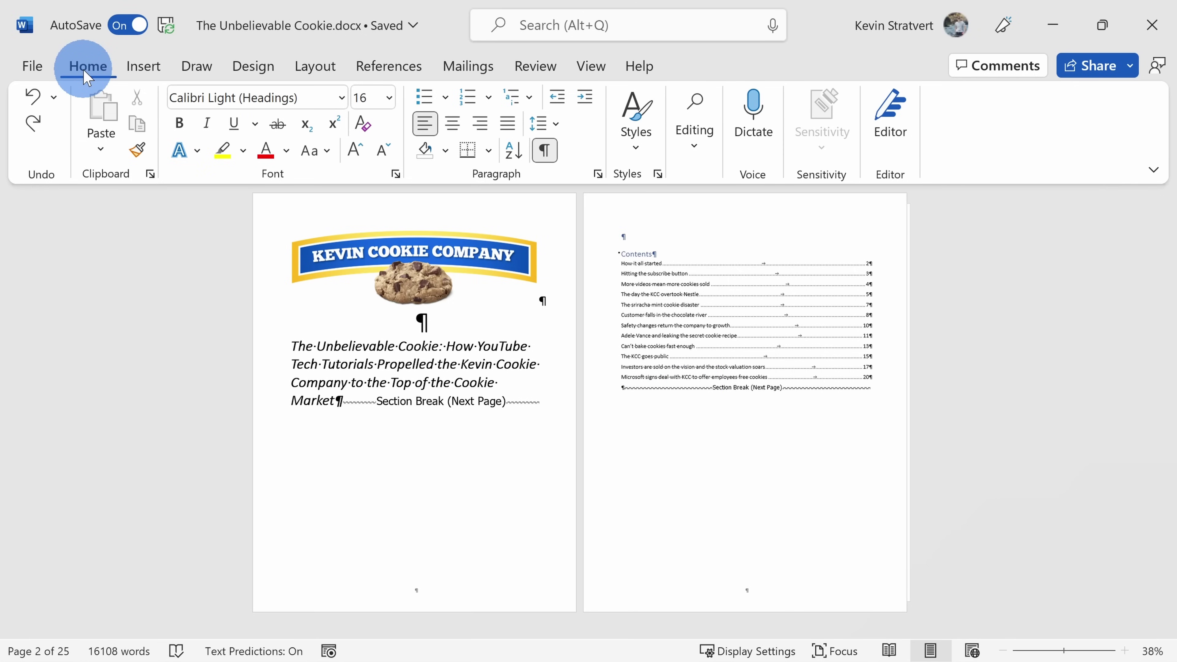
Hide the paragraph marks and section breaks, then open the page 2 footer for editing
click(545, 158)
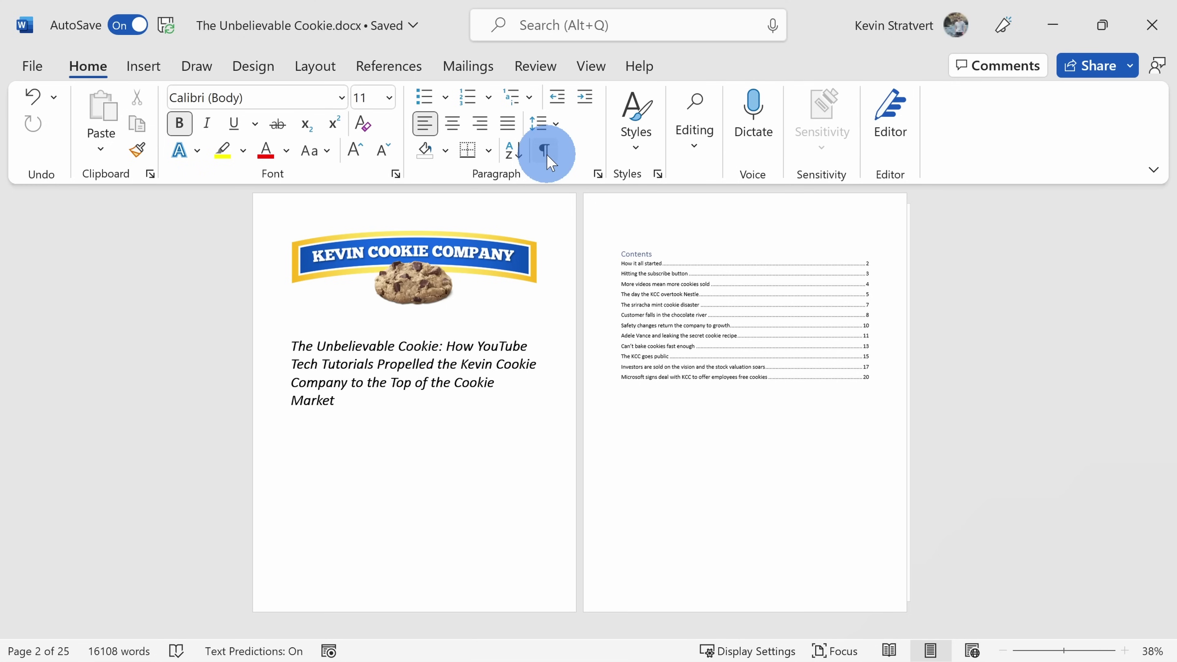
double_click(652, 590)
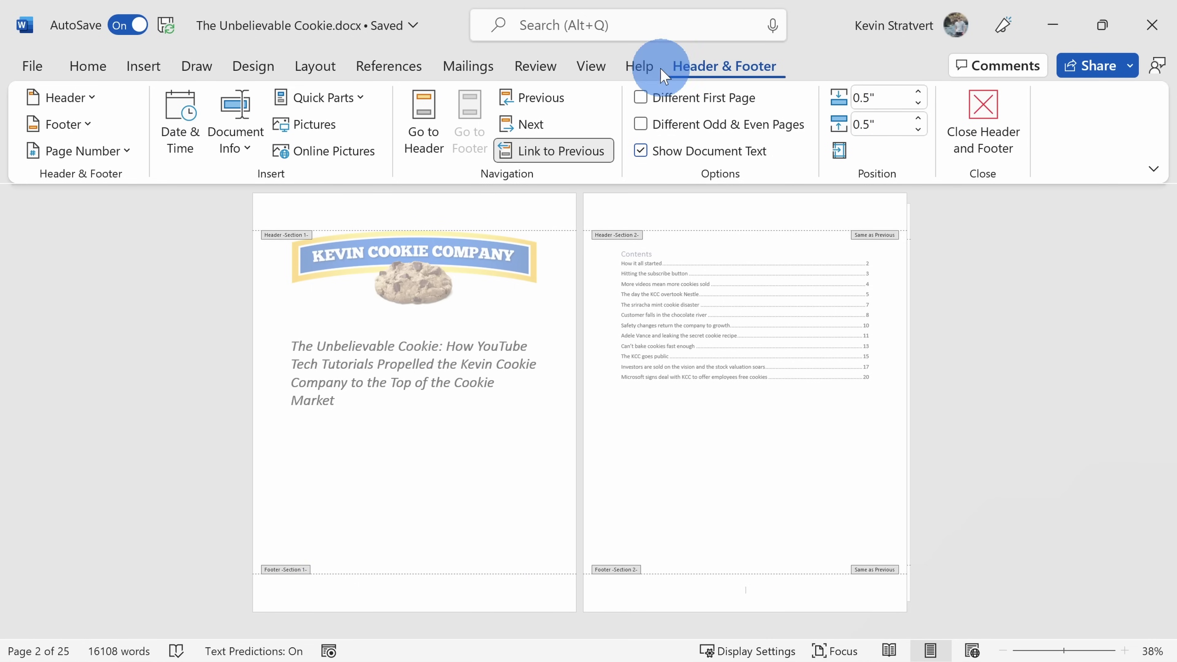
Turn off Link to Previous so the contents and body footers stop following earlier sections
click(536, 160)
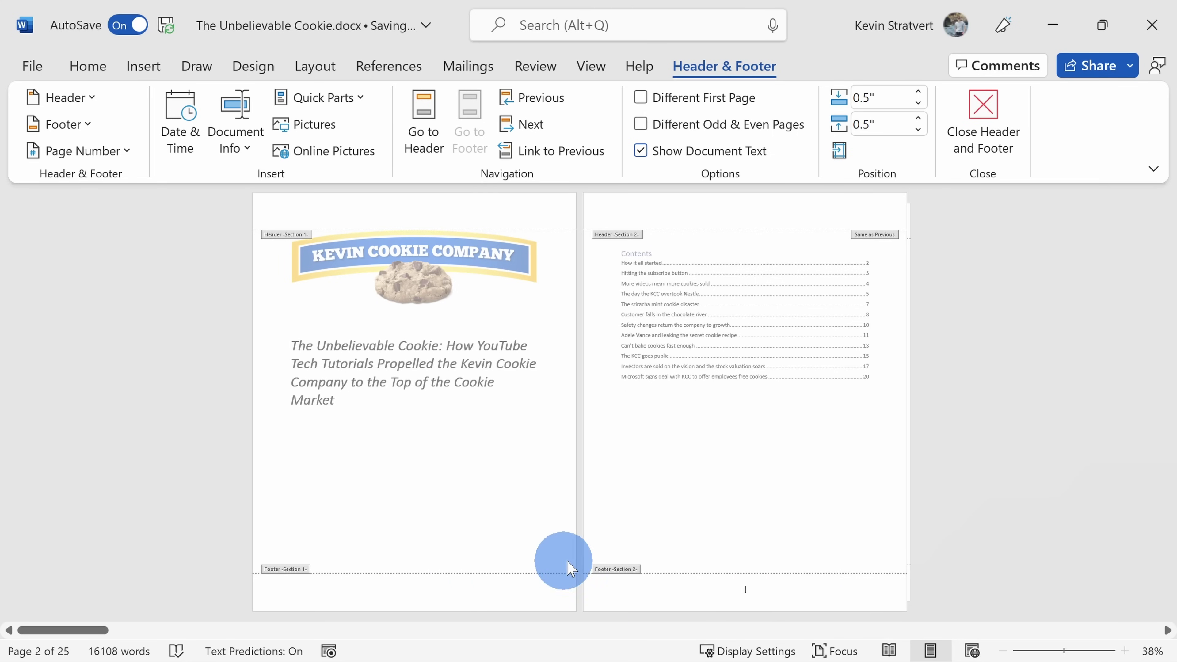
scroll(705, 544, down, 1)
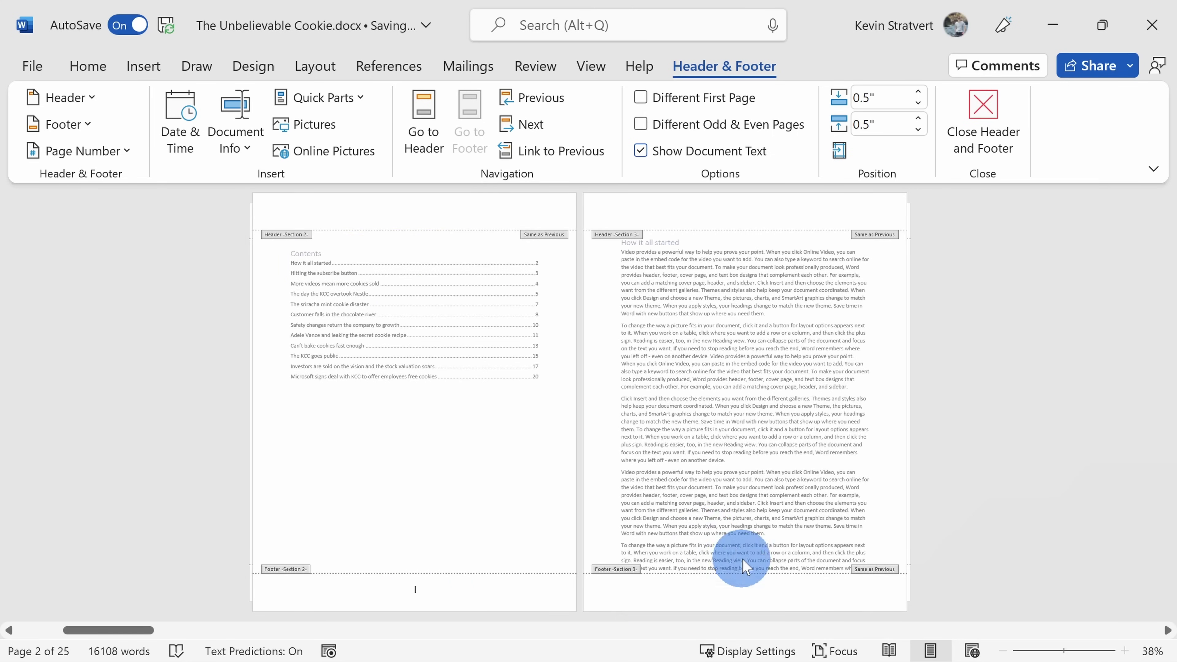
click(819, 596)
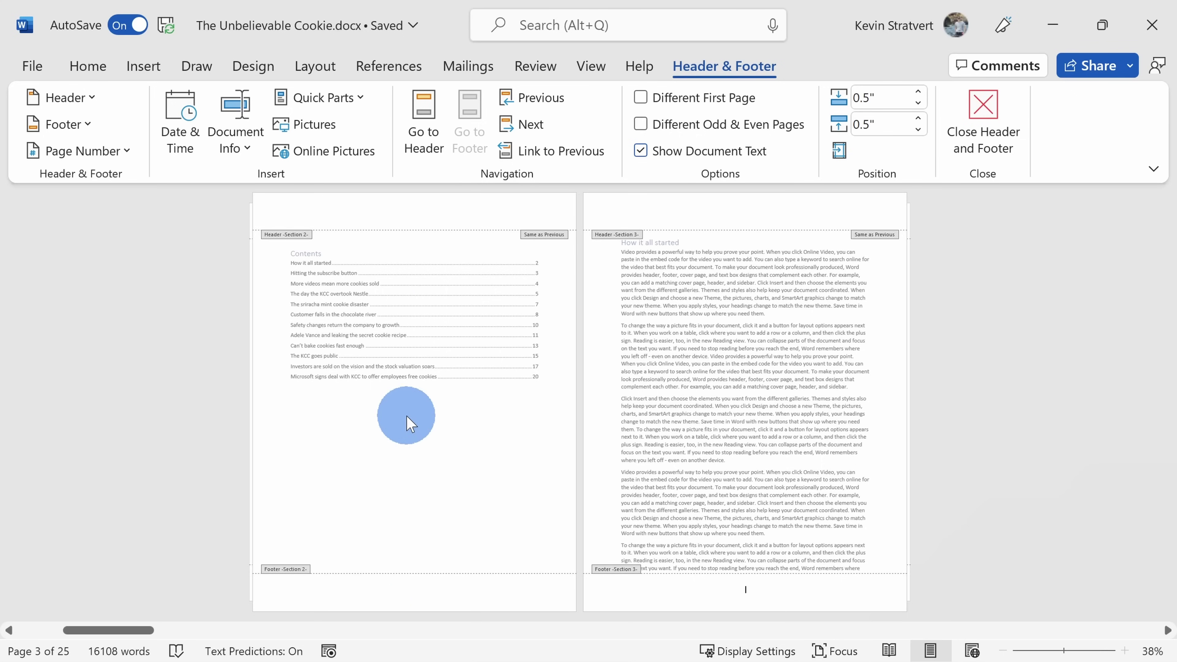
click(411, 583)
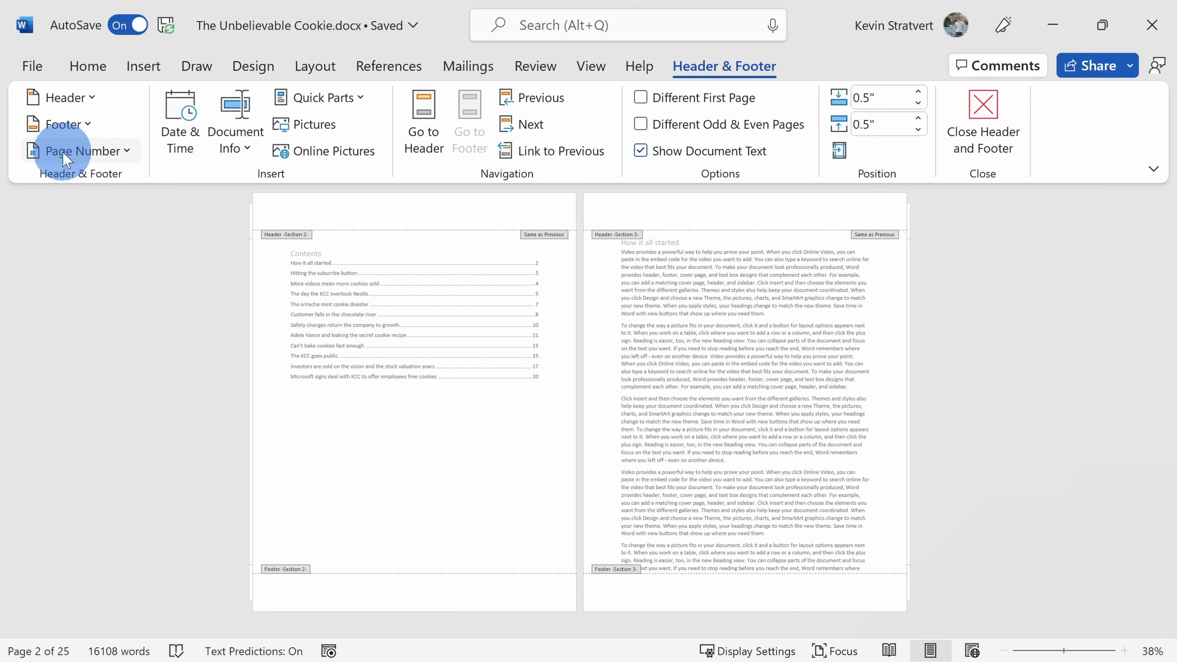
Insert a centred plain page number at the bottom of the contents page footer
click(87, 153)
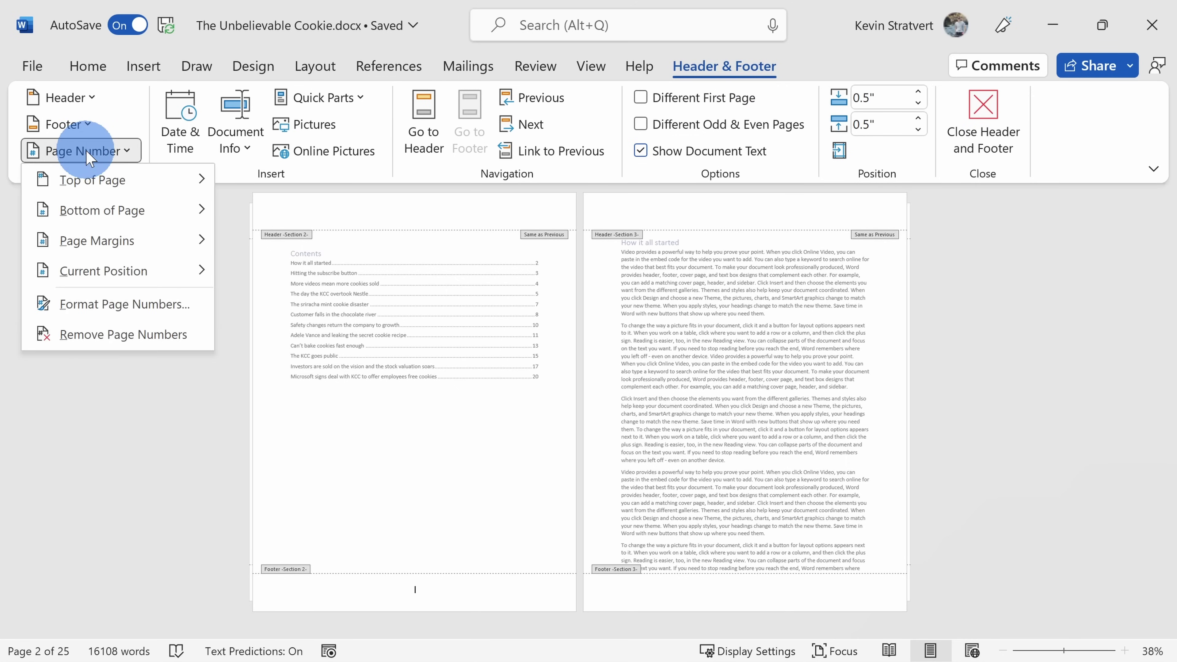
click(94, 210)
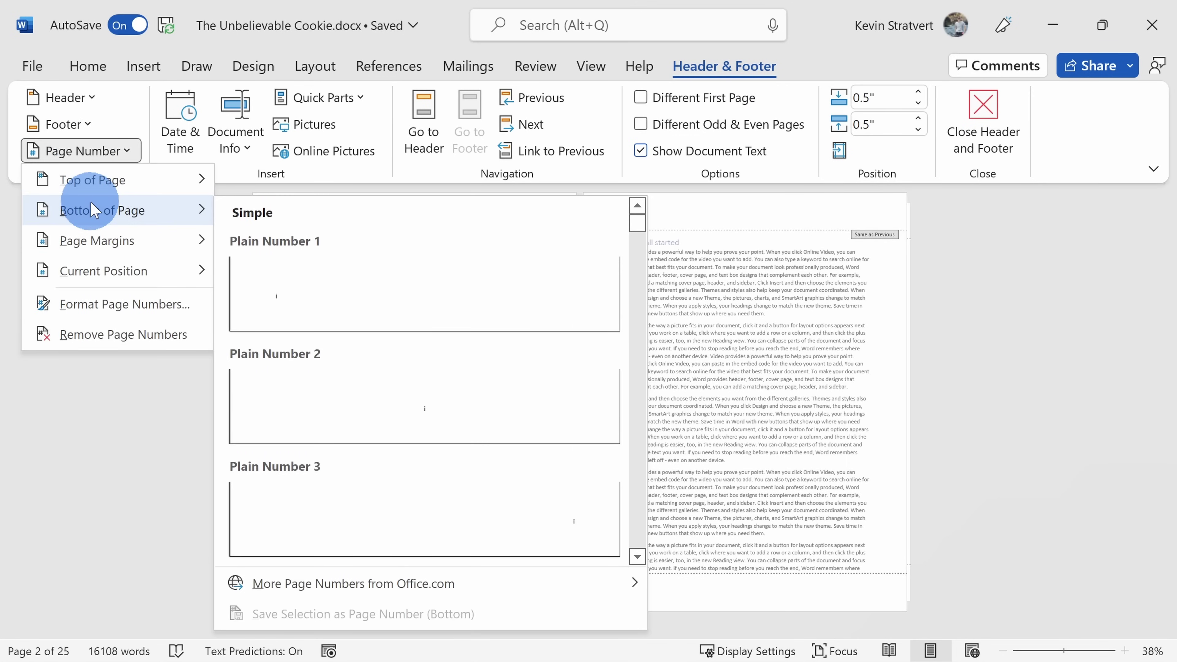
click(424, 401)
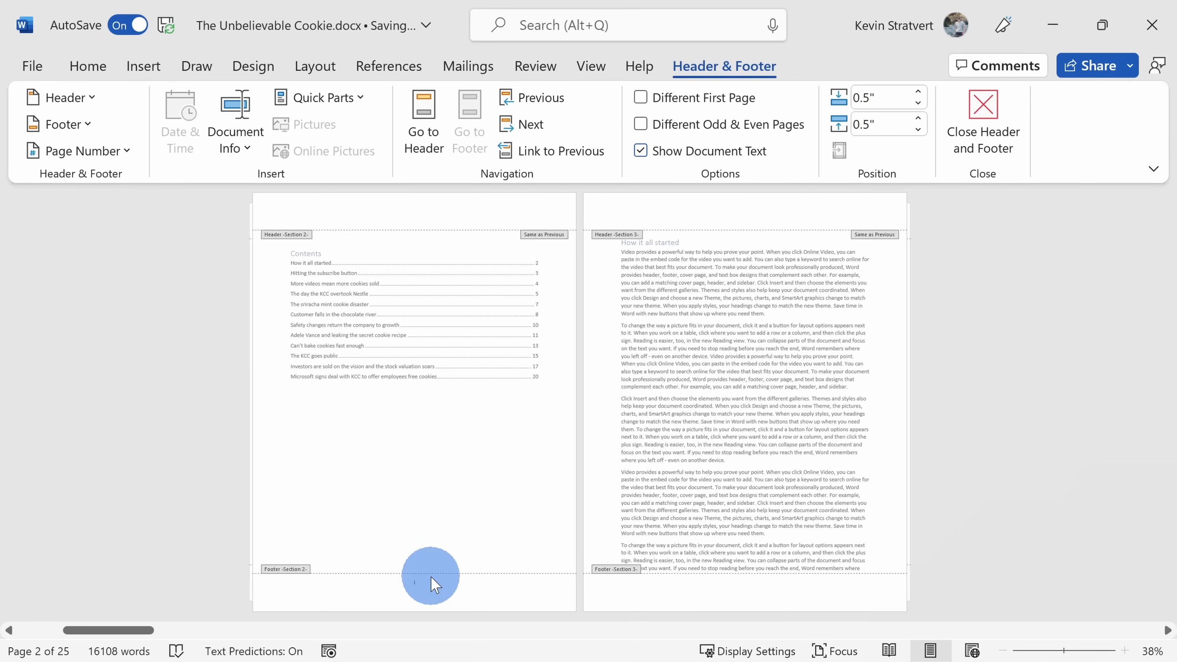
Format the contents page number as lowercase Roman numerals i, ii, iii
right_click(413, 581)
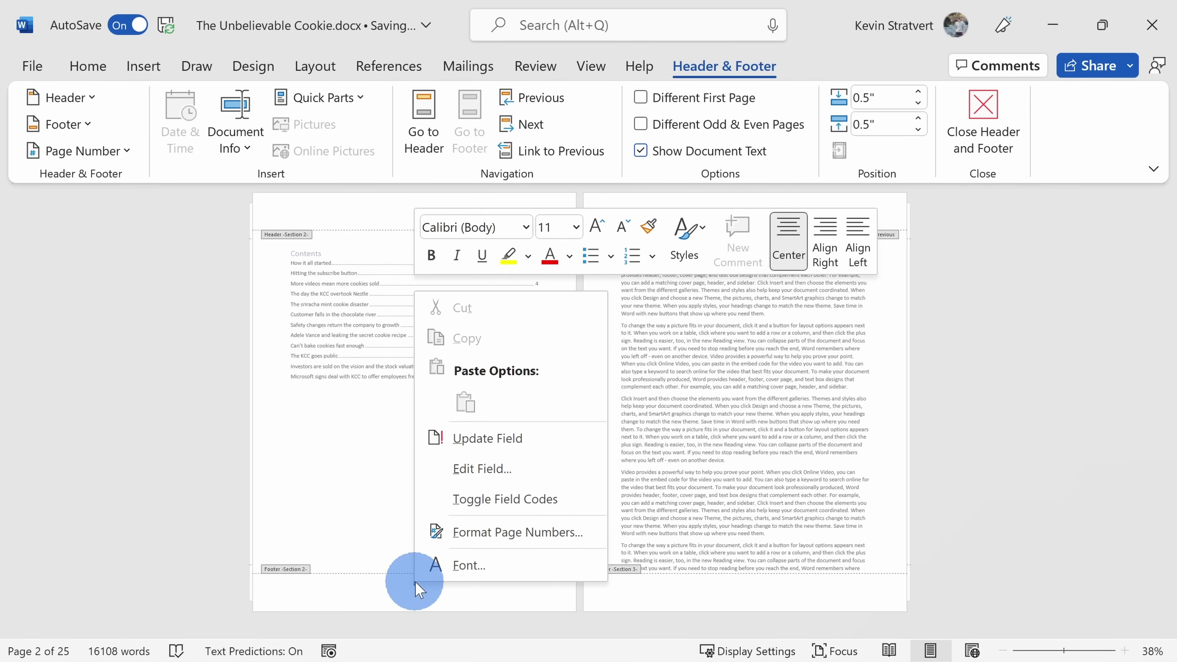
click(471, 533)
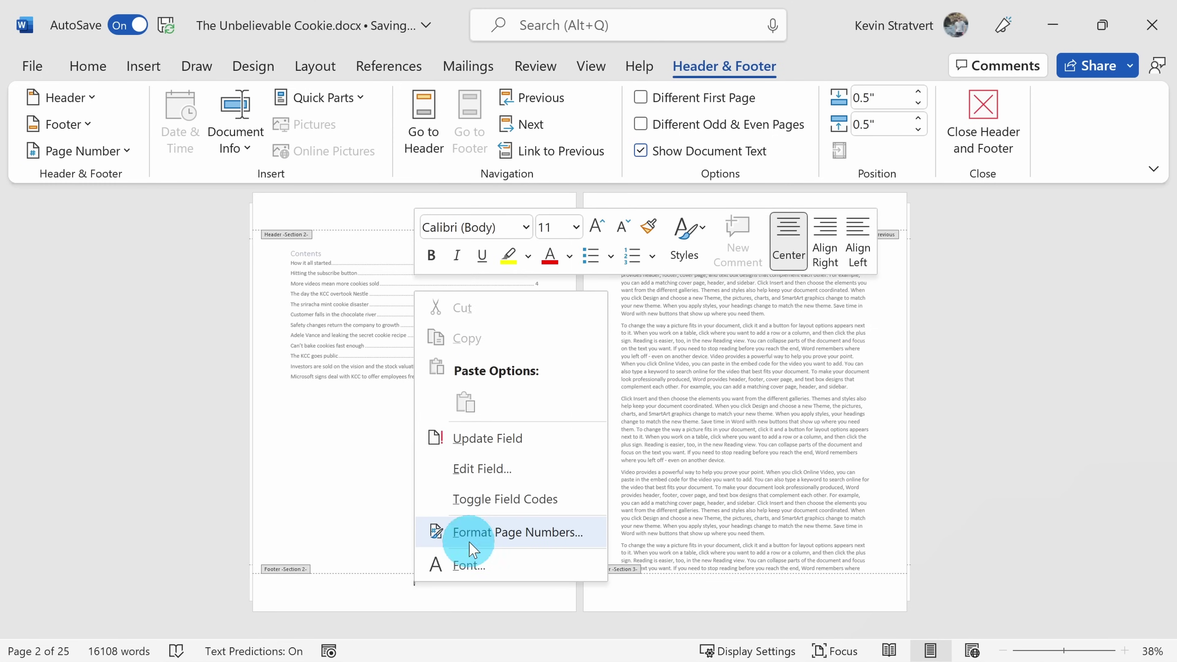
click(616, 273)
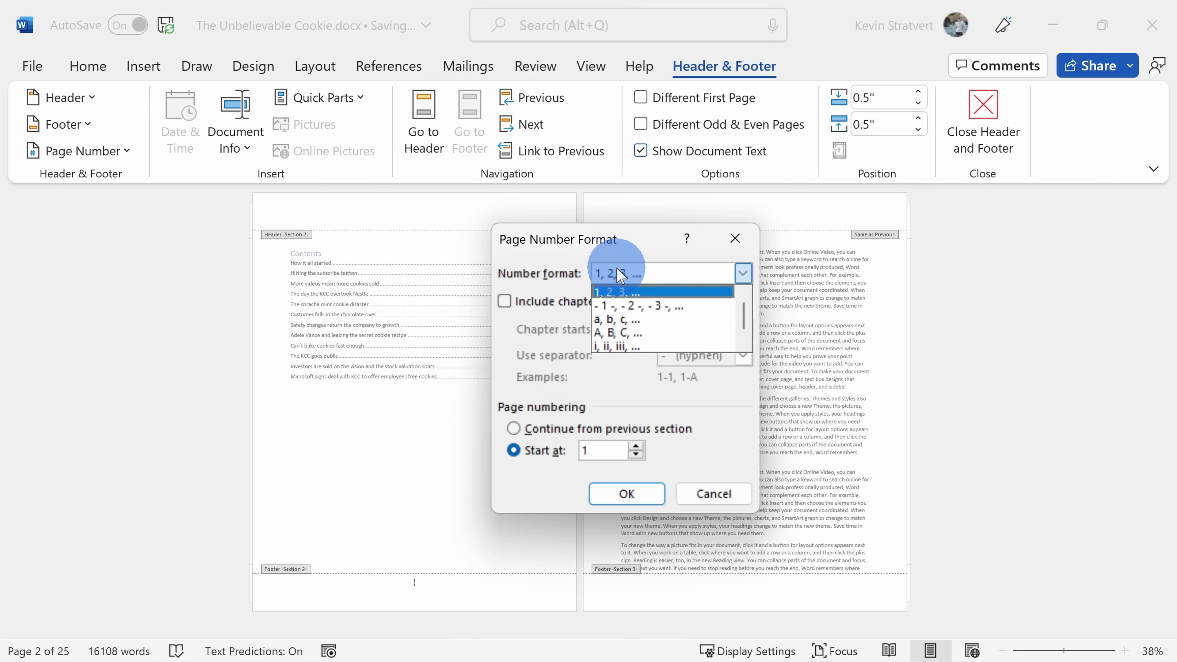
click(631, 347)
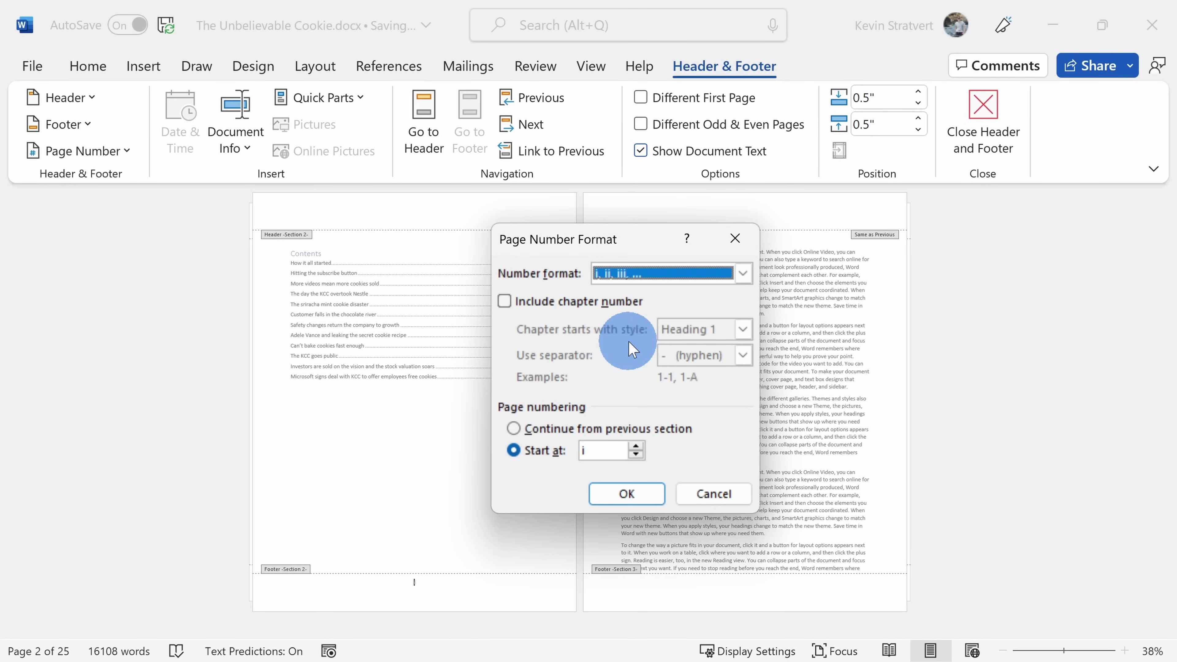
click(618, 495)
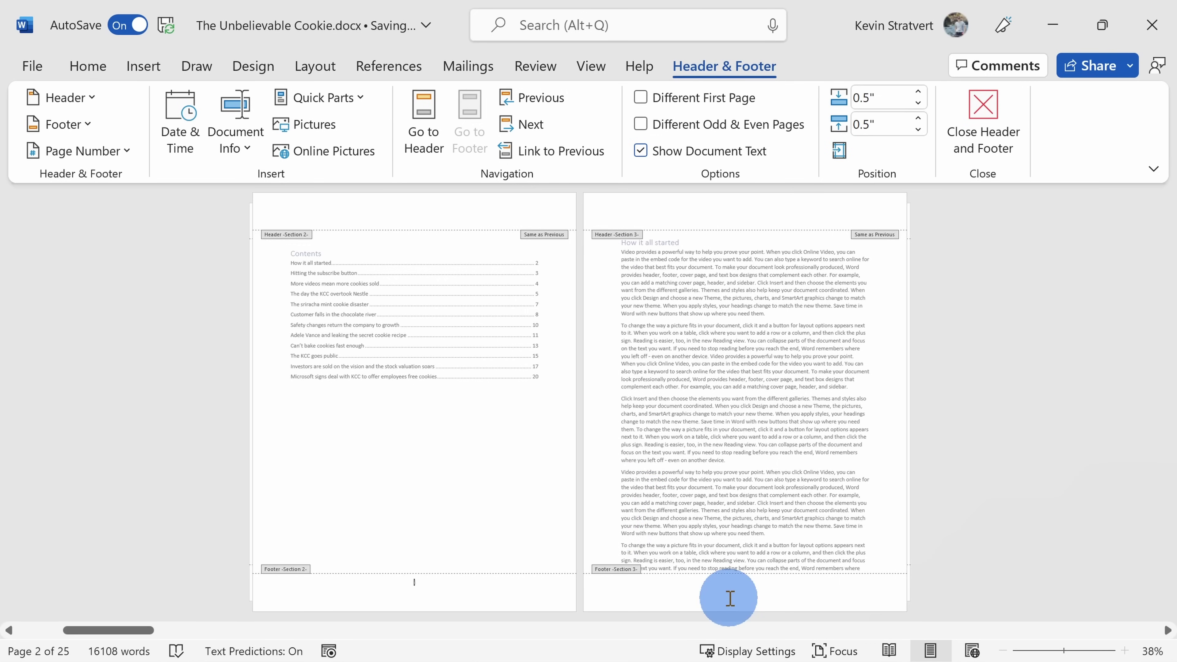
click(747, 596)
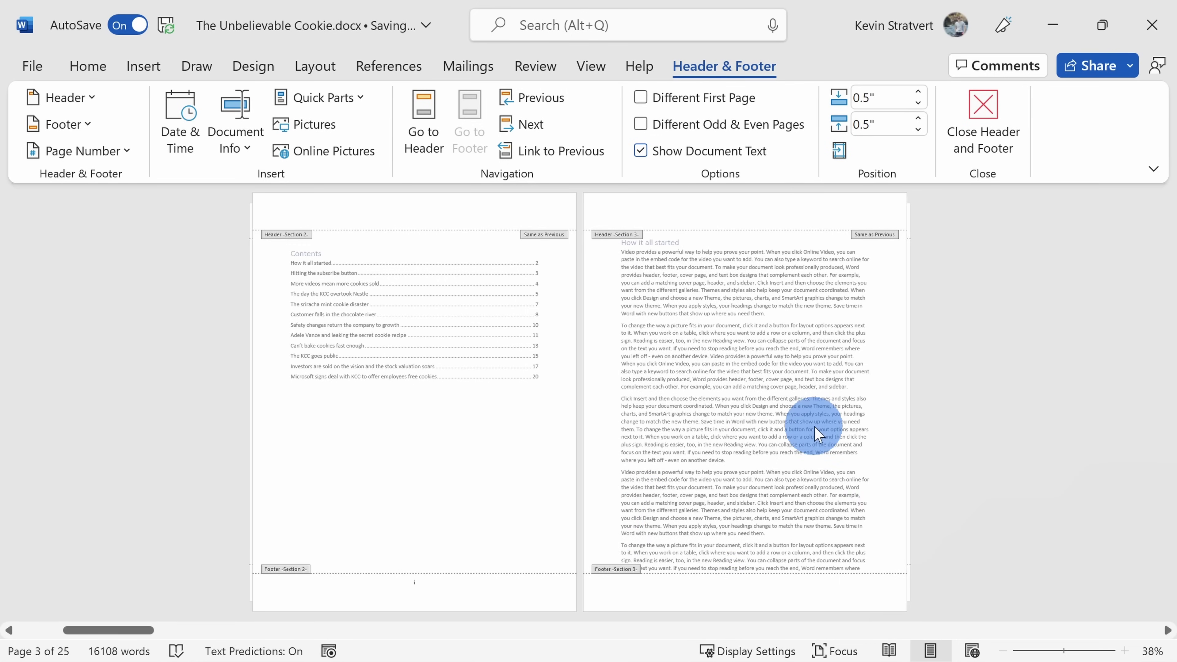
Add a right-aligned Plain Number 3 page number to the body section footer
click(84, 150)
click(99, 211)
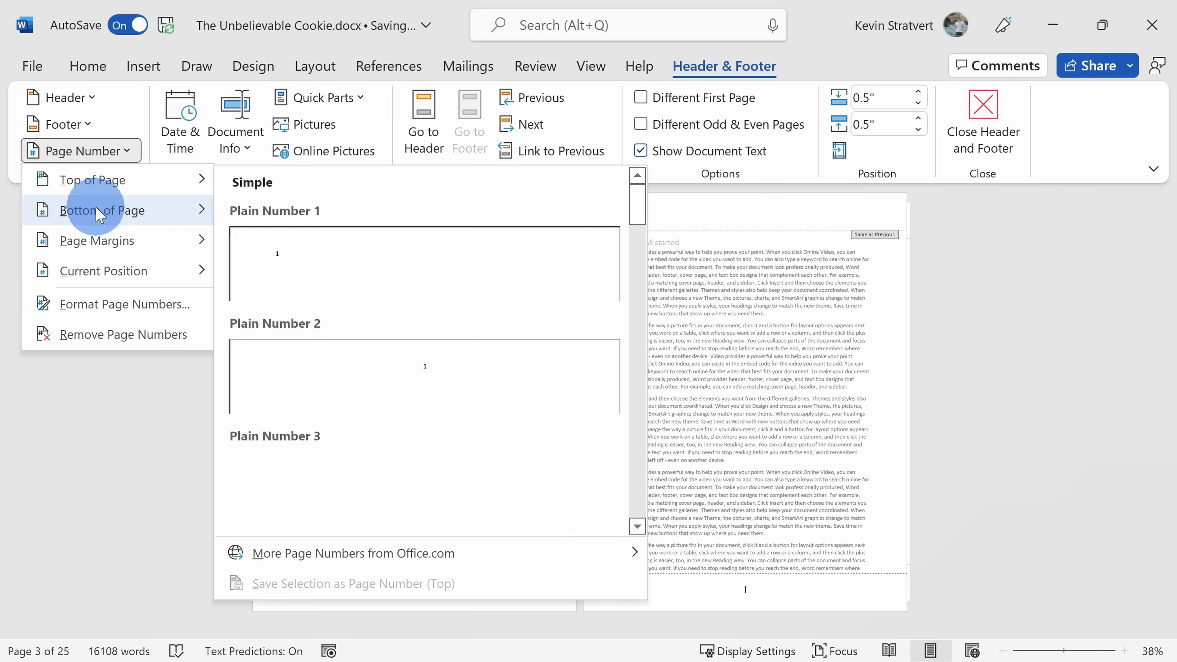
click(406, 537)
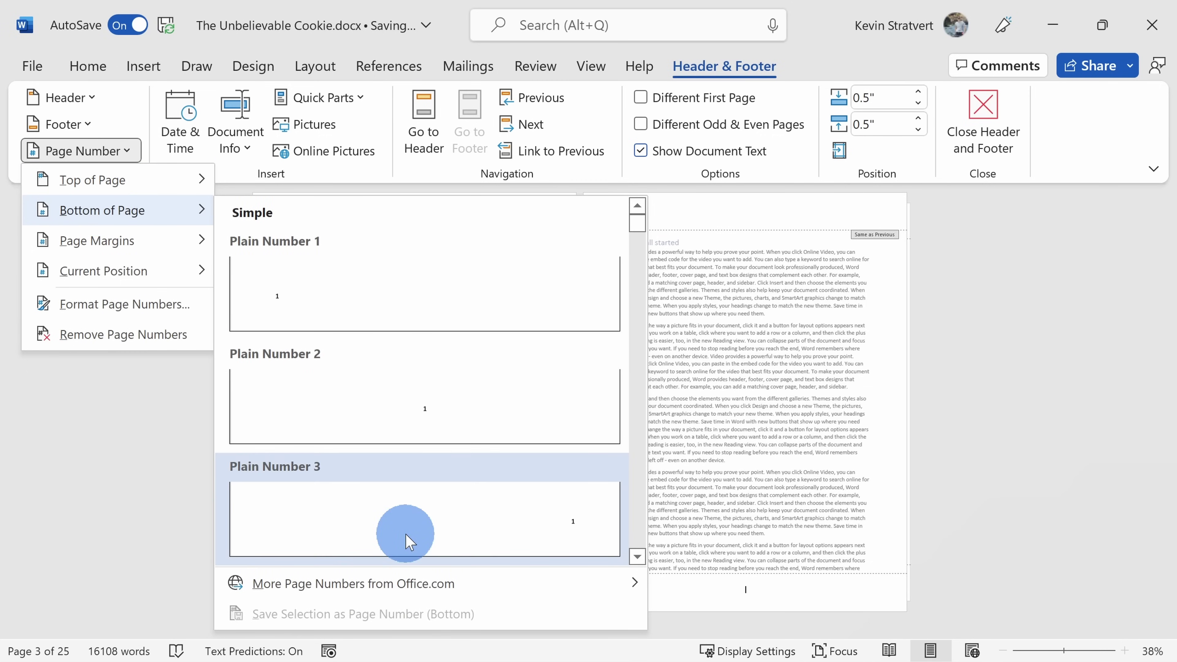
Format the body page numbers as 1, 2, 3 starting at 1
right_click(867, 584)
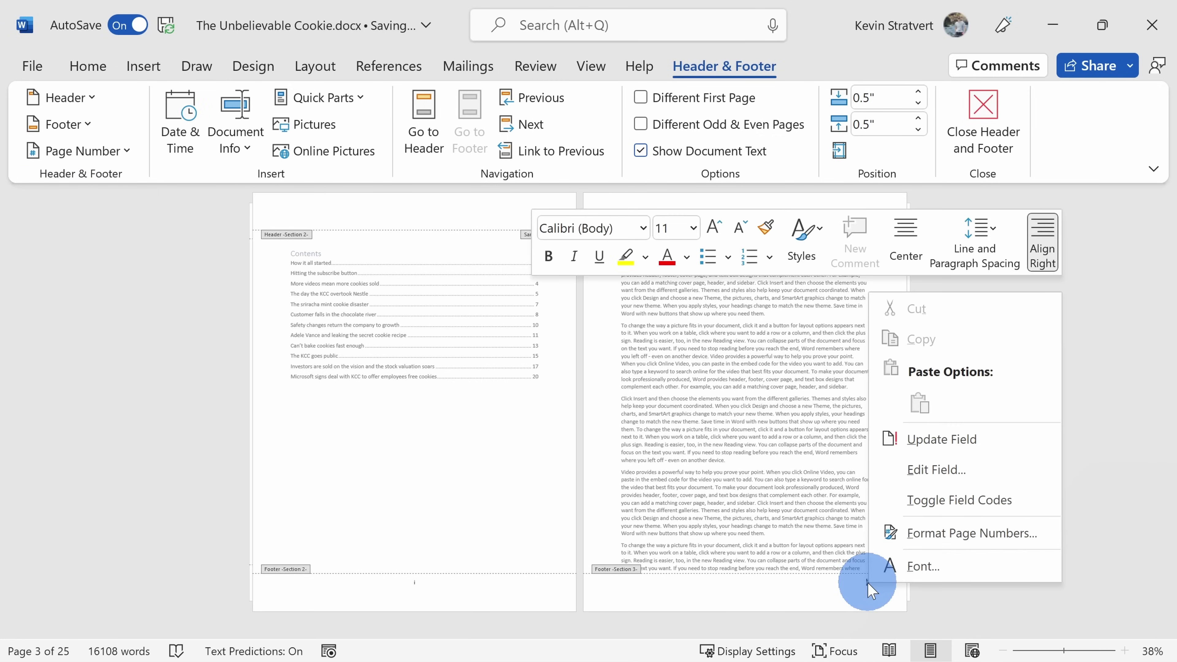
click(915, 534)
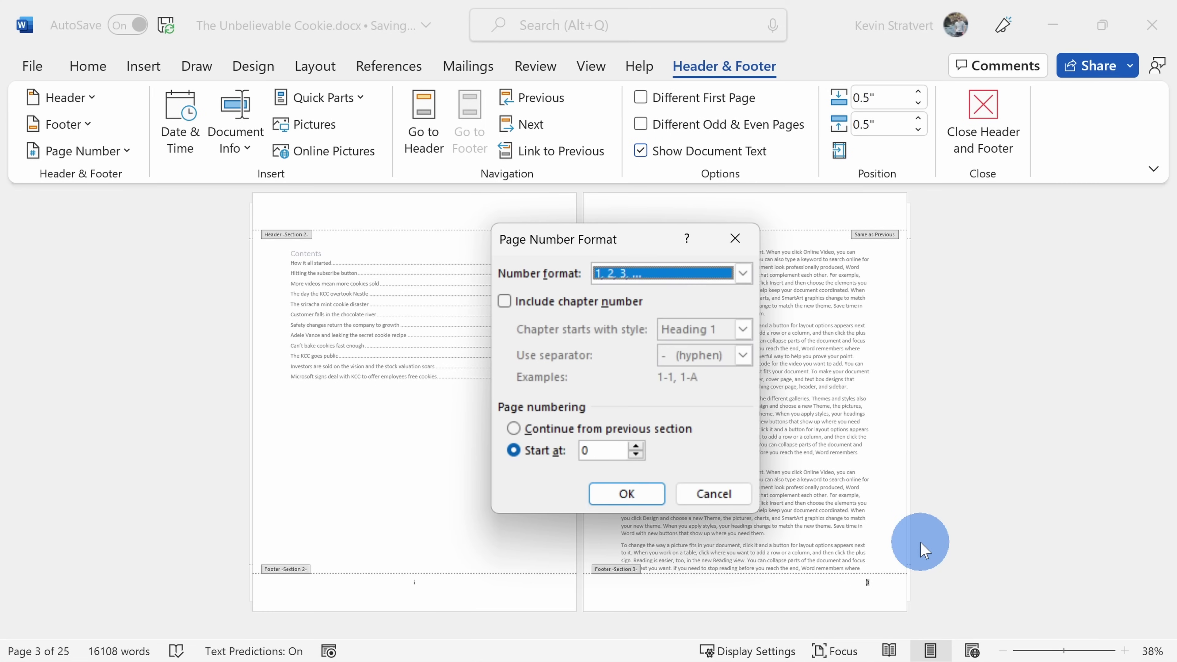
click(635, 445)
double_click(615, 449)
click(677, 276)
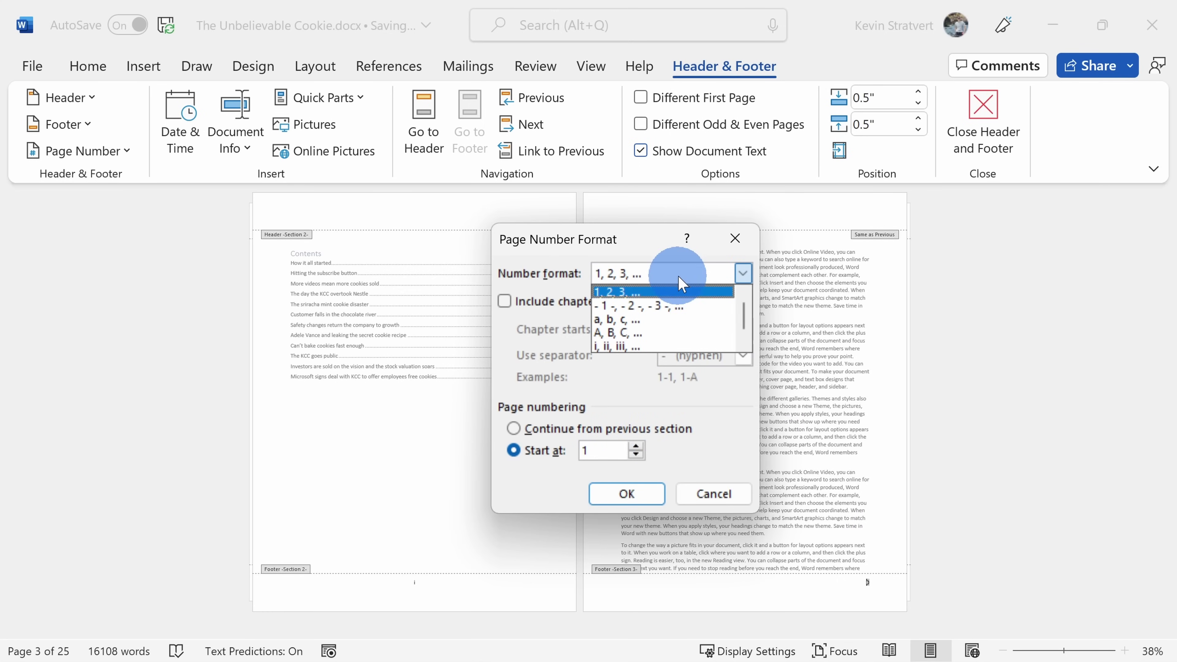
click(672, 291)
click(632, 496)
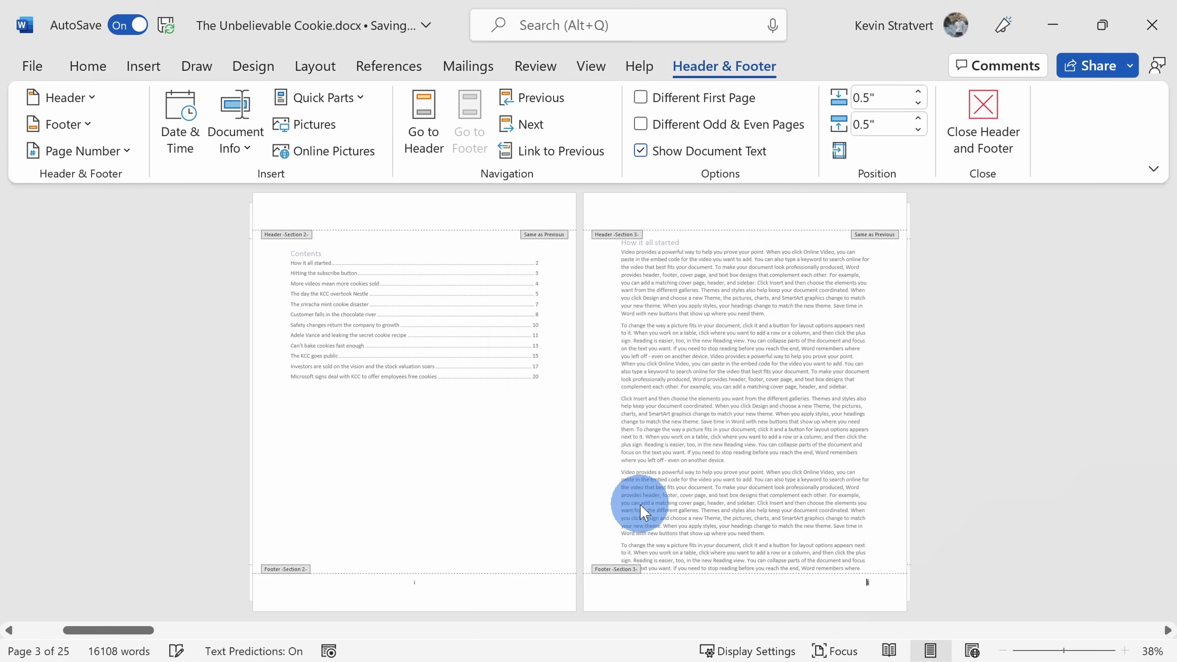
click(633, 599)
click(426, 581)
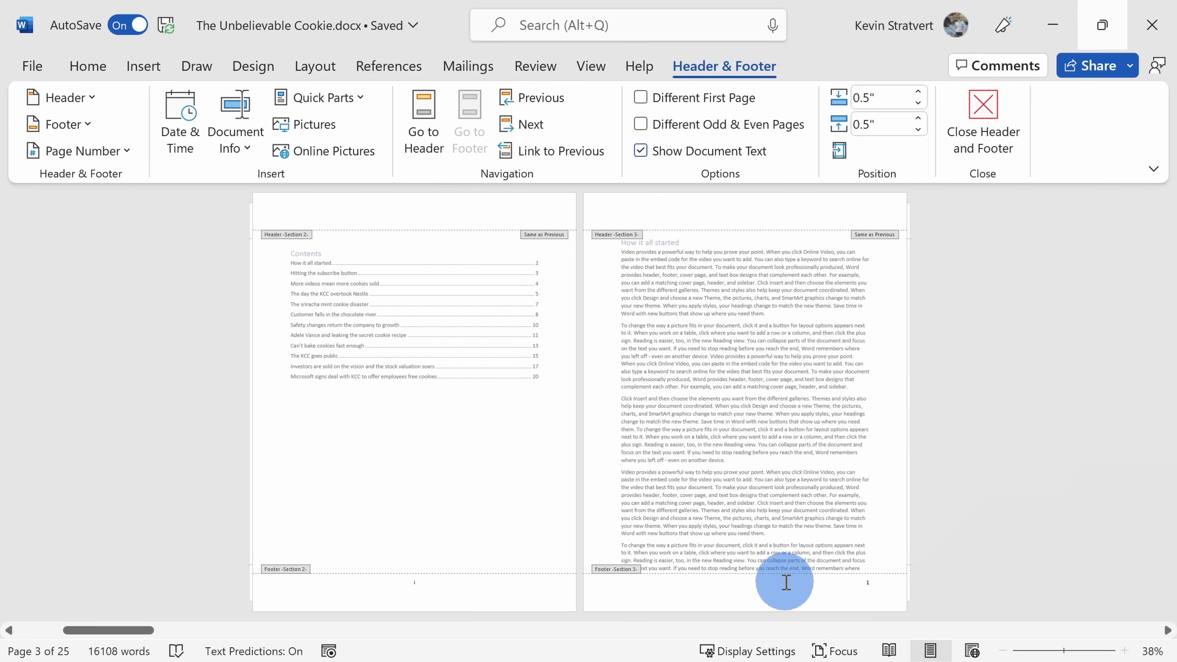
click(787, 582)
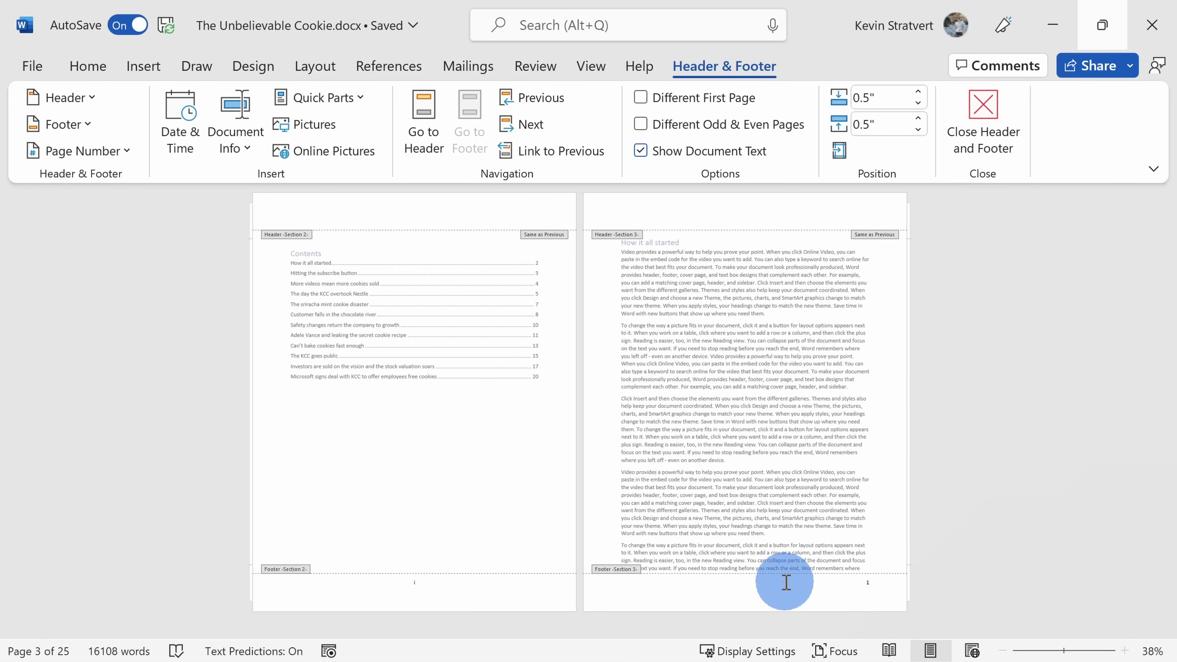
scroll(825, 563, down, 5)
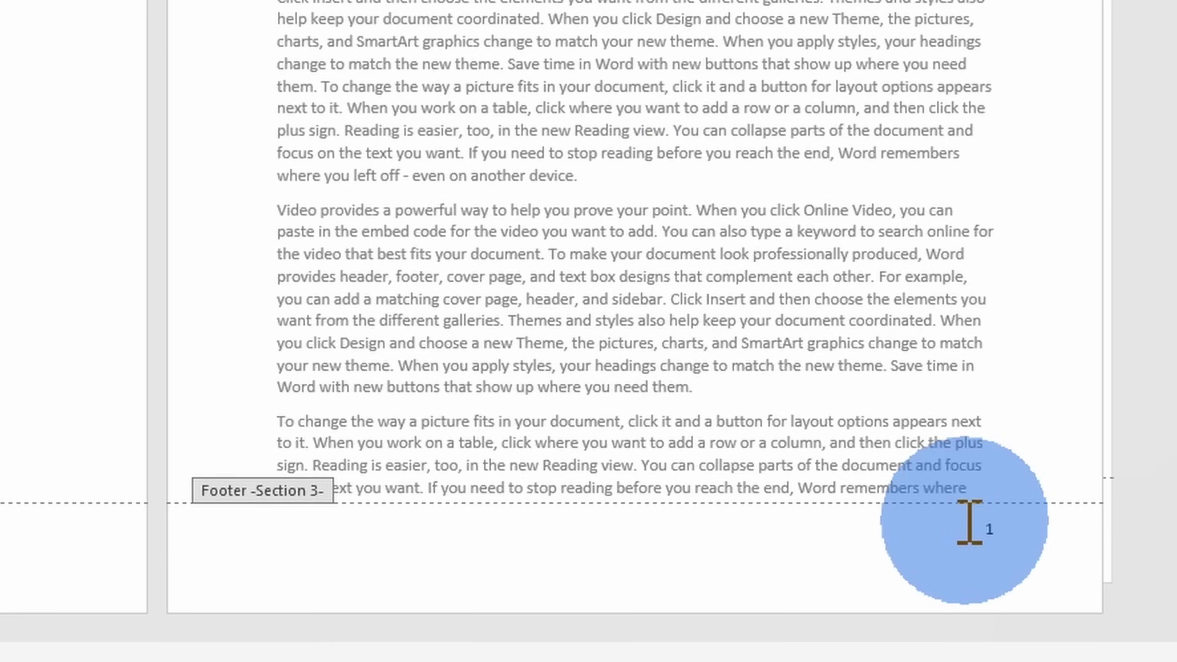
Make the body footer read 'Page N of 23', then close footer editing
click(970, 522)
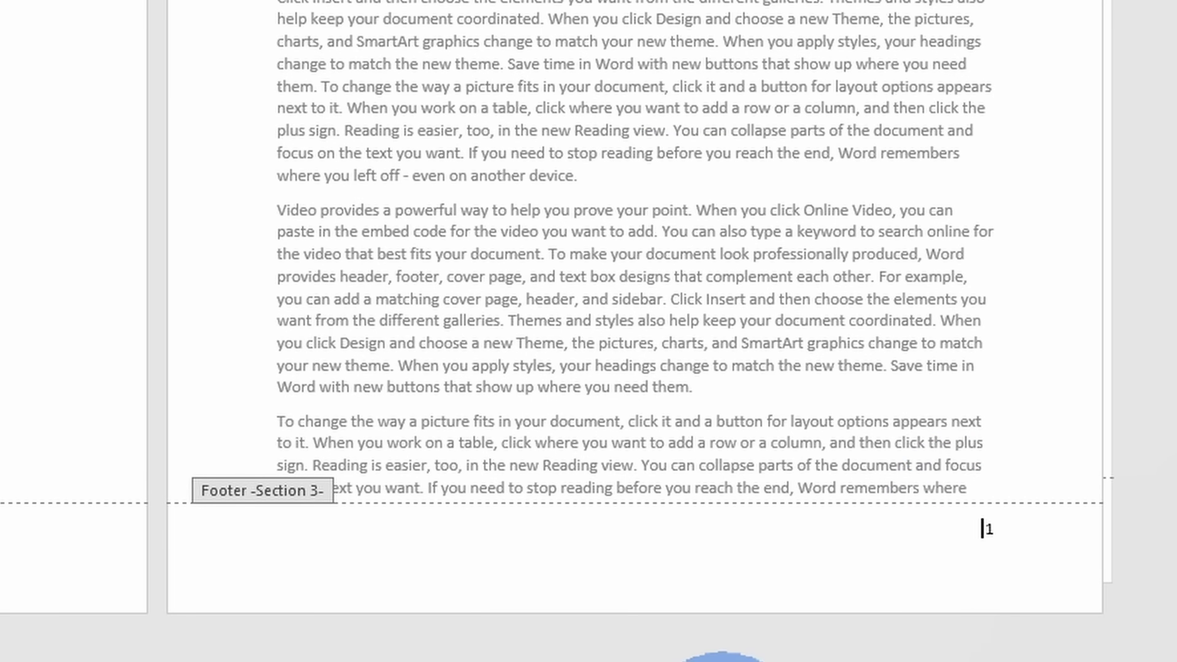
text(Page 1 of)
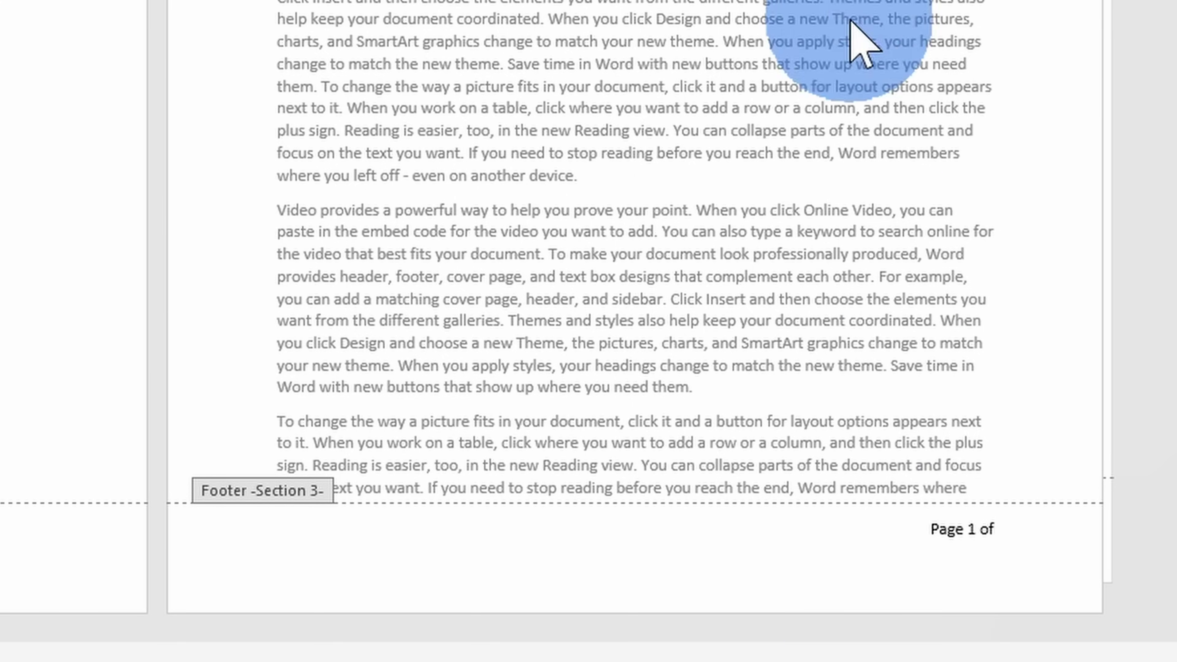
scroll(851, 28, down, 20)
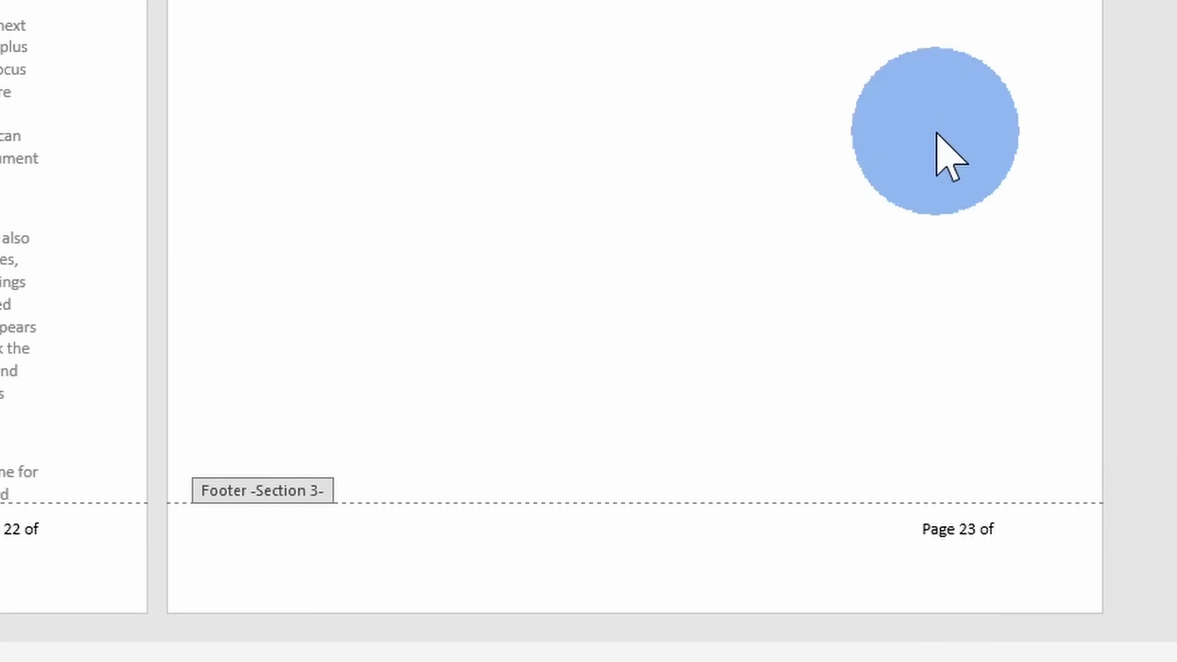
click(1012, 532)
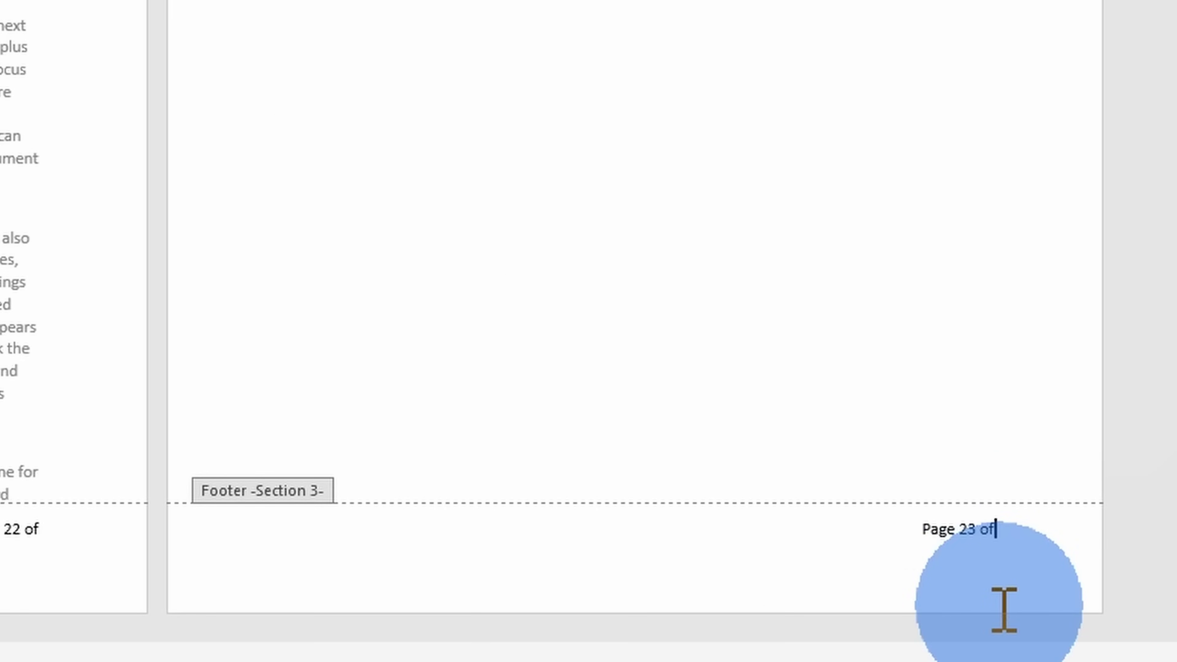
text(23)
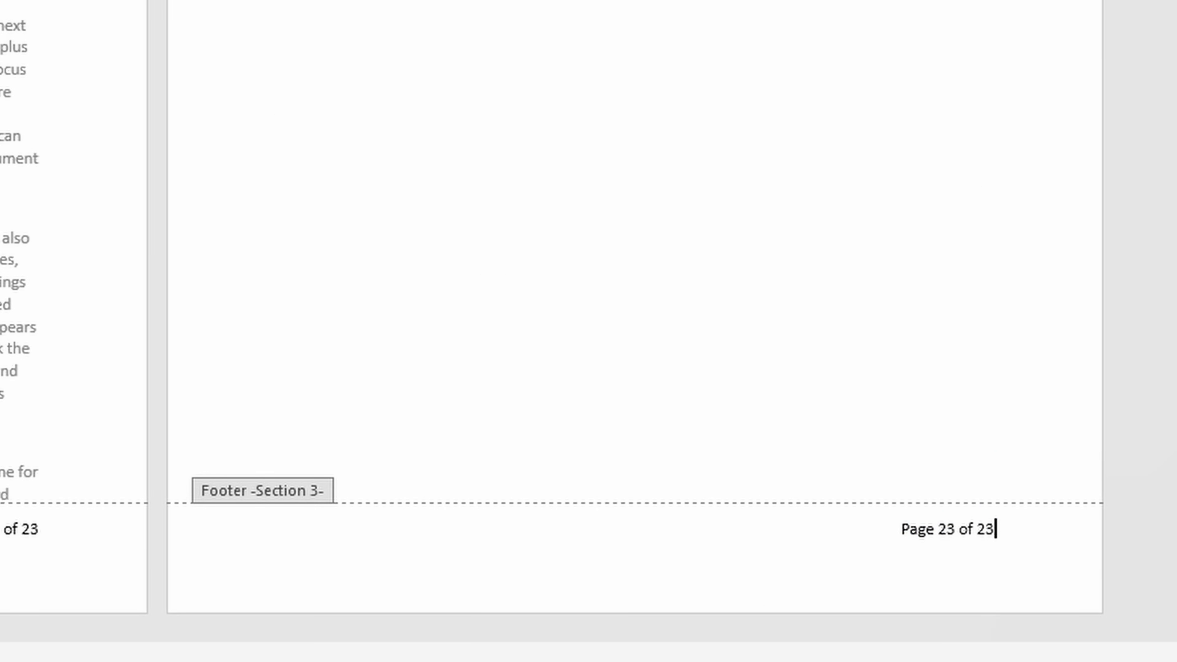
double_click(649, 287)
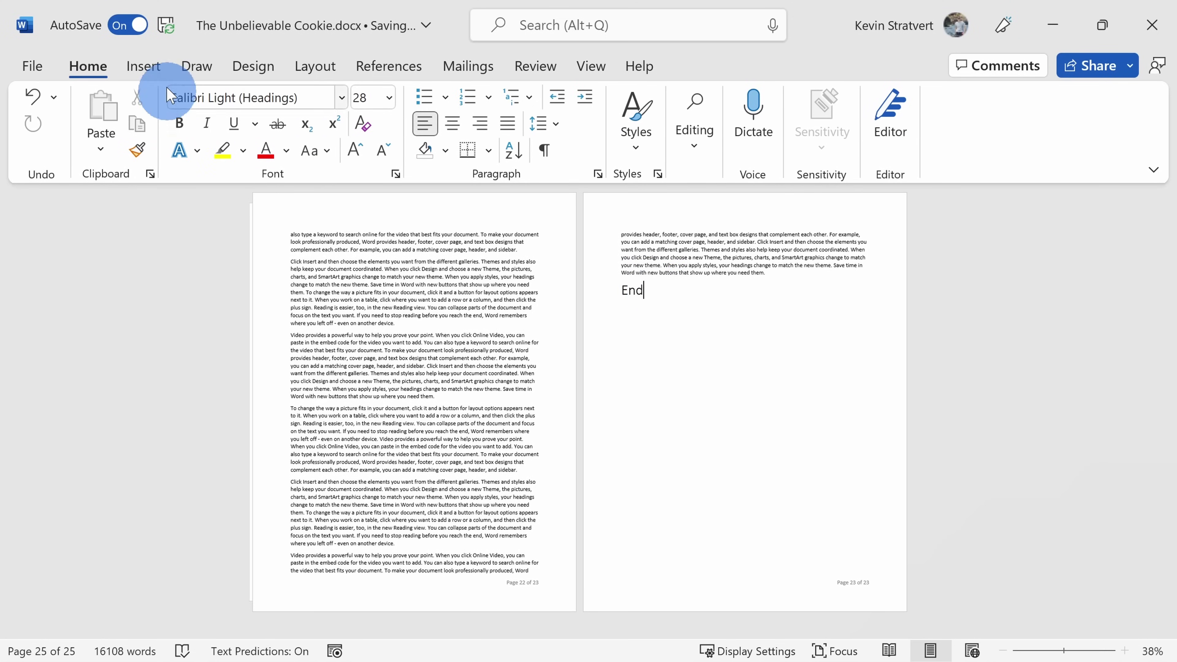
Insert and undo a test page break, then reopen the footer and select the fixed 23
click(144, 66)
click(41, 132)
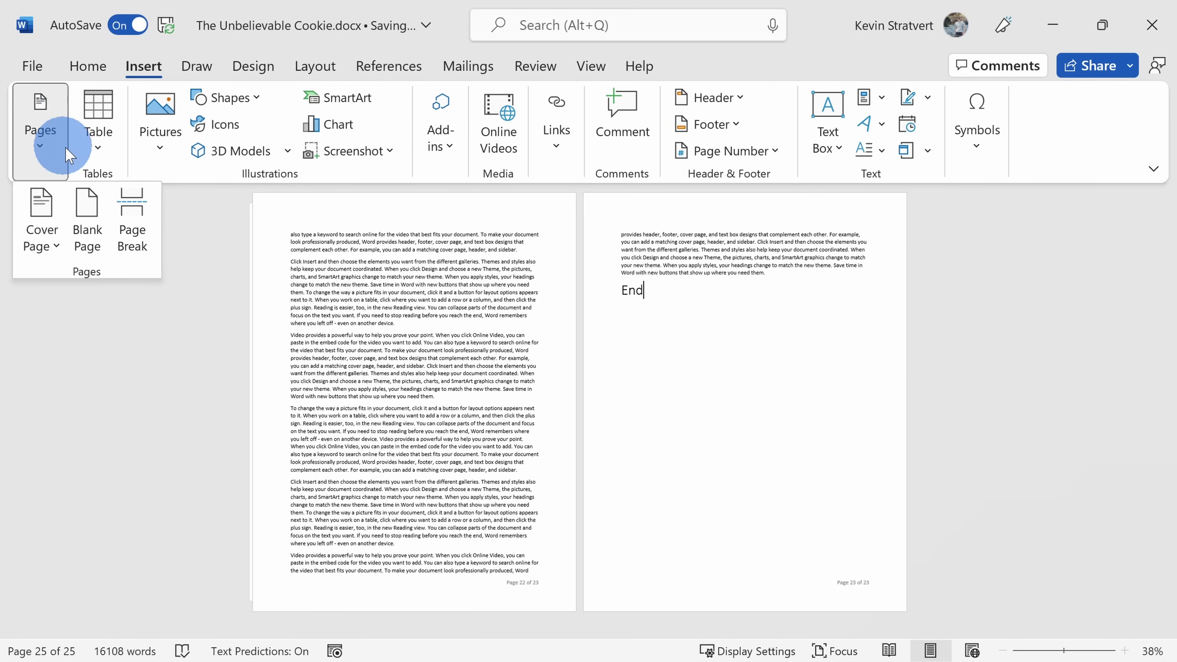
click(129, 211)
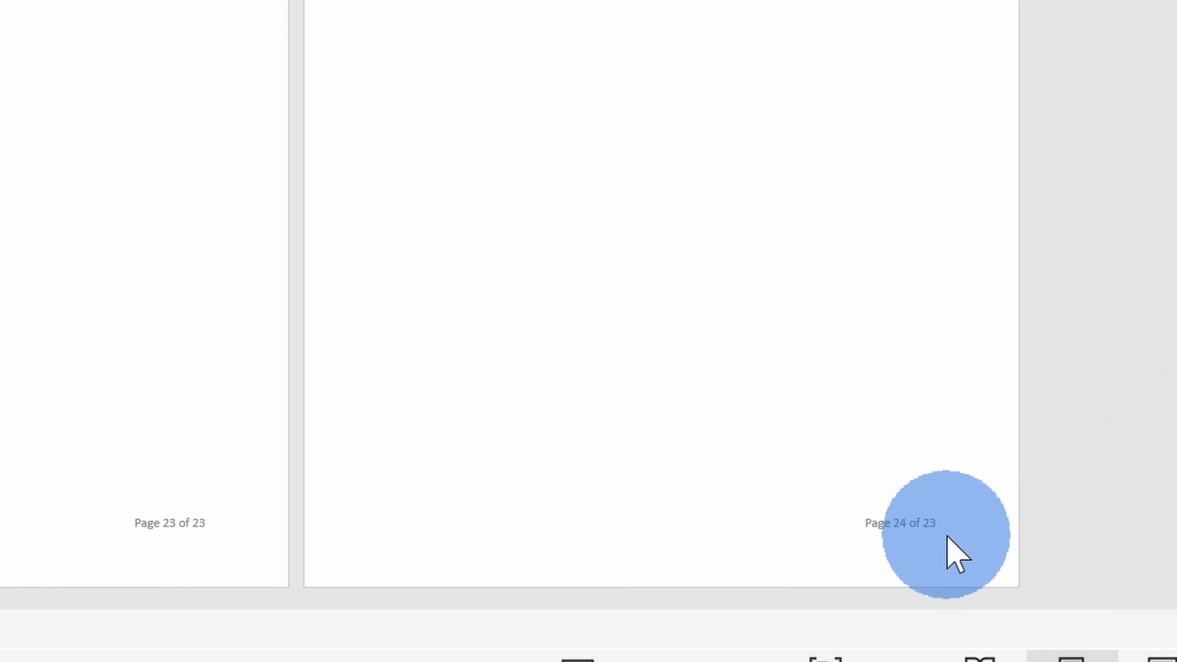
key(BackSpace)
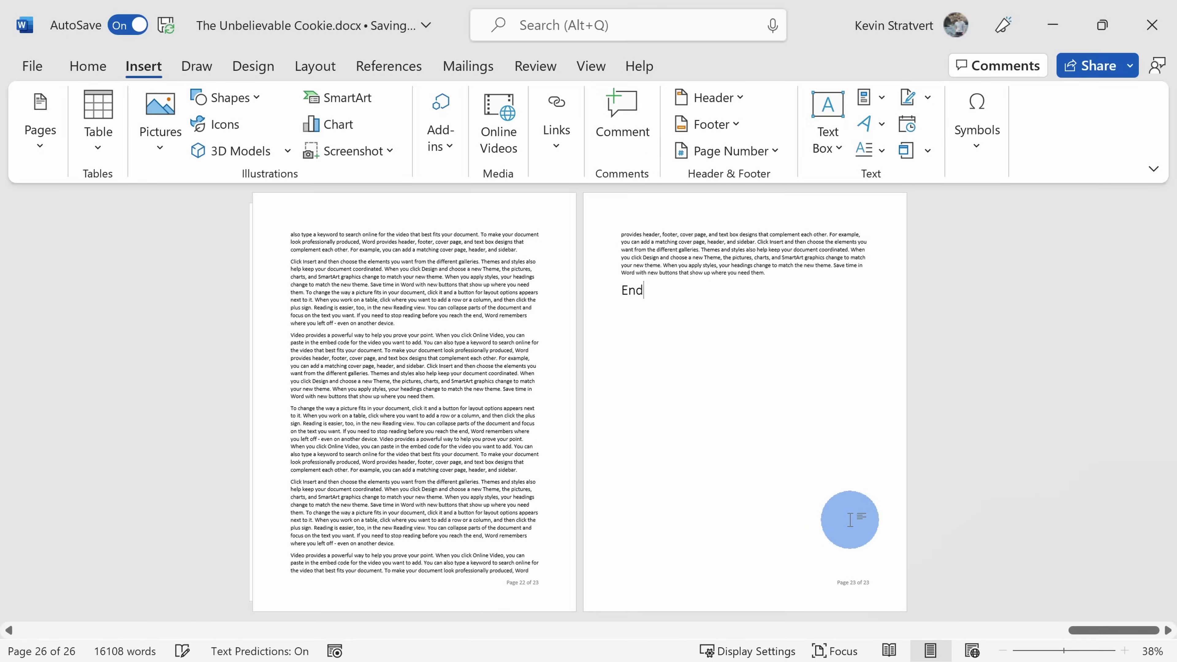
double_click(868, 585)
double_click(866, 582)
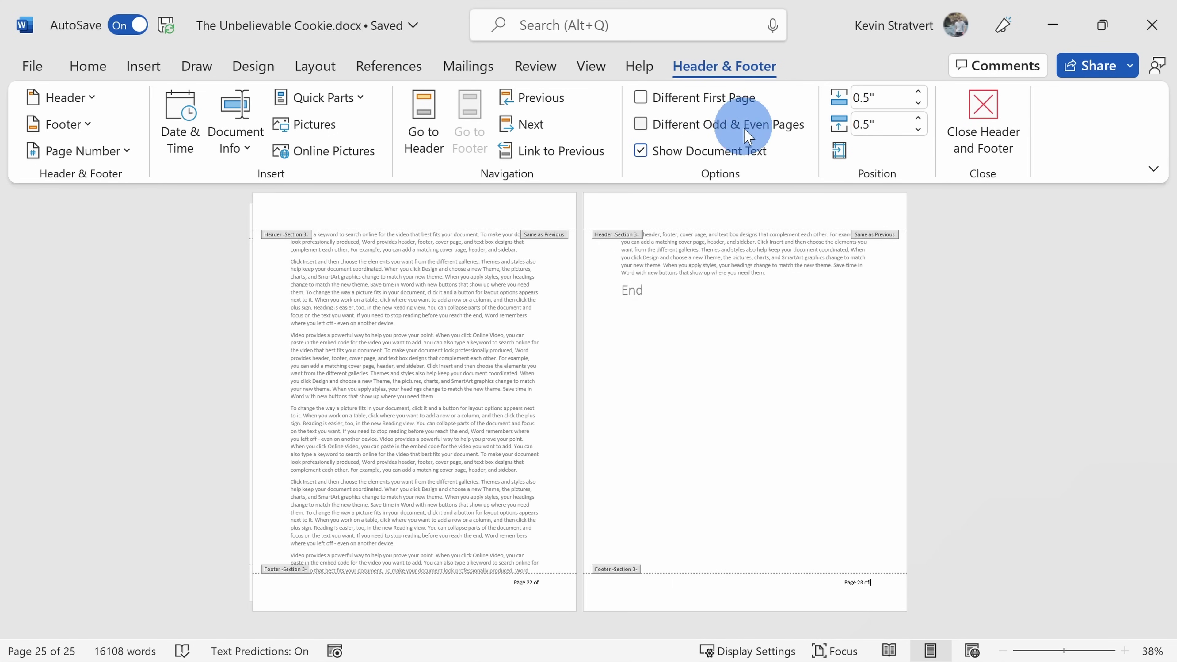
Insert a SectionPages field from the Numbering category after 'Page N of', then exit the footer
click(234, 148)
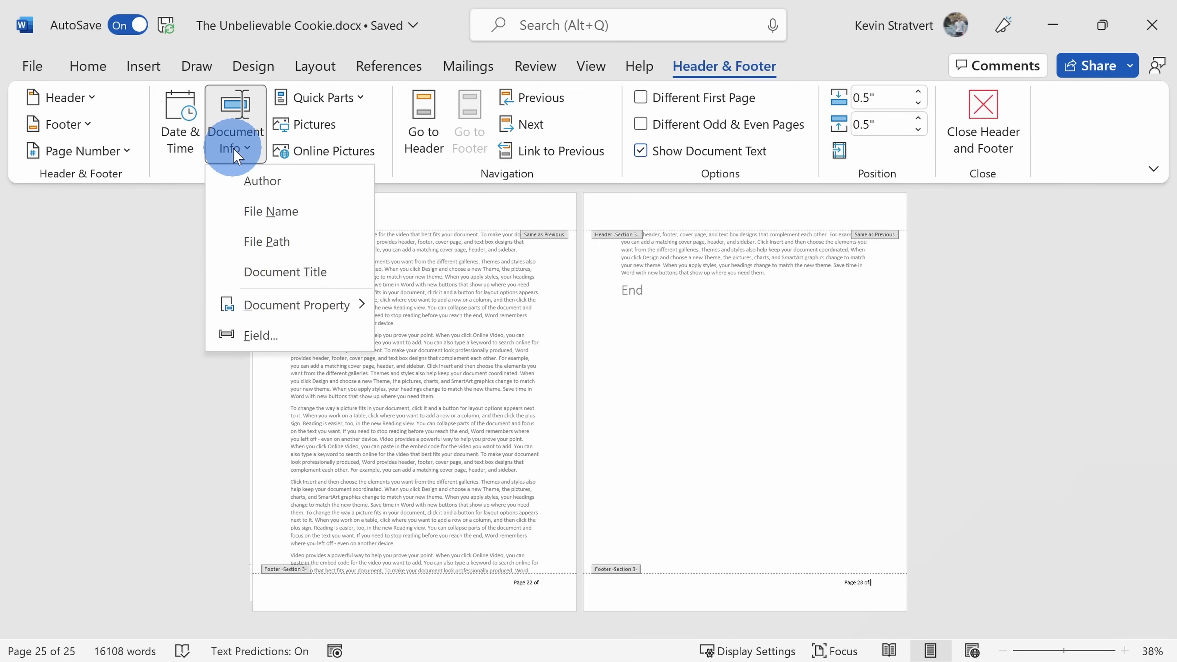
click(260, 335)
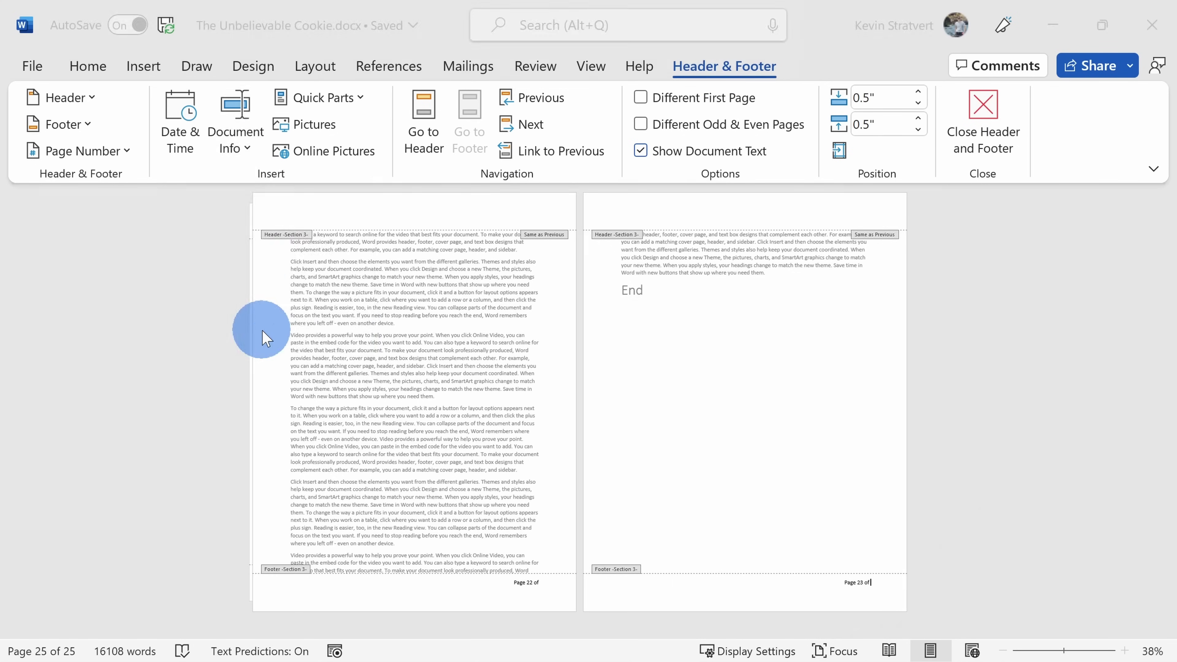
click(291, 181)
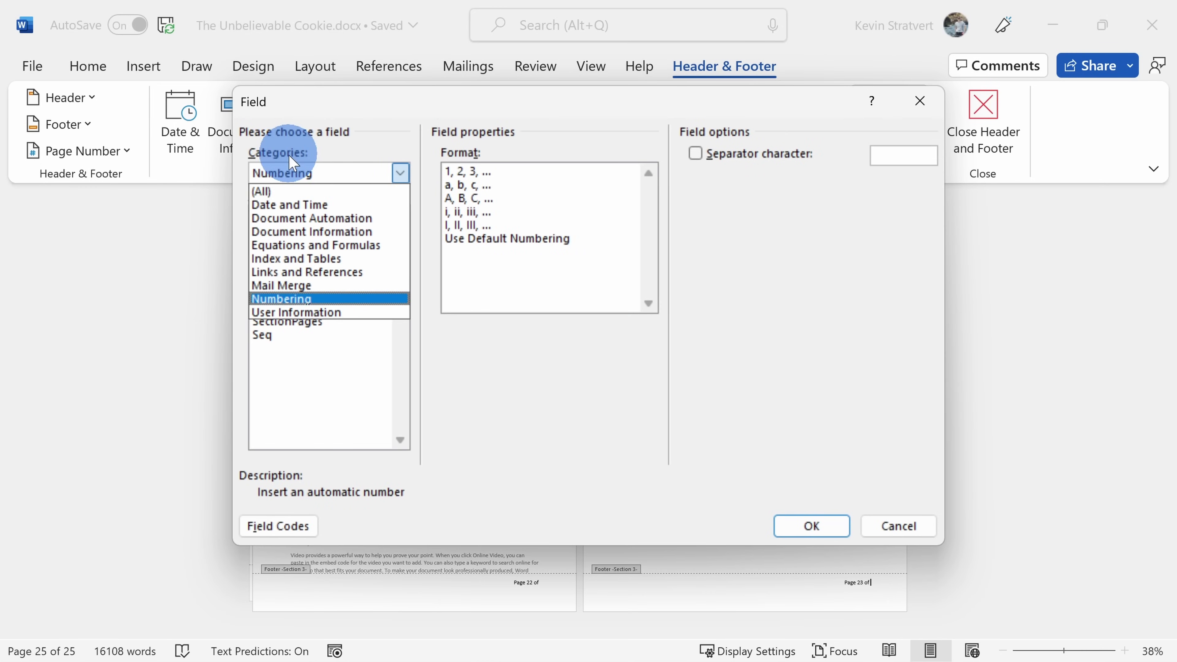
click(302, 299)
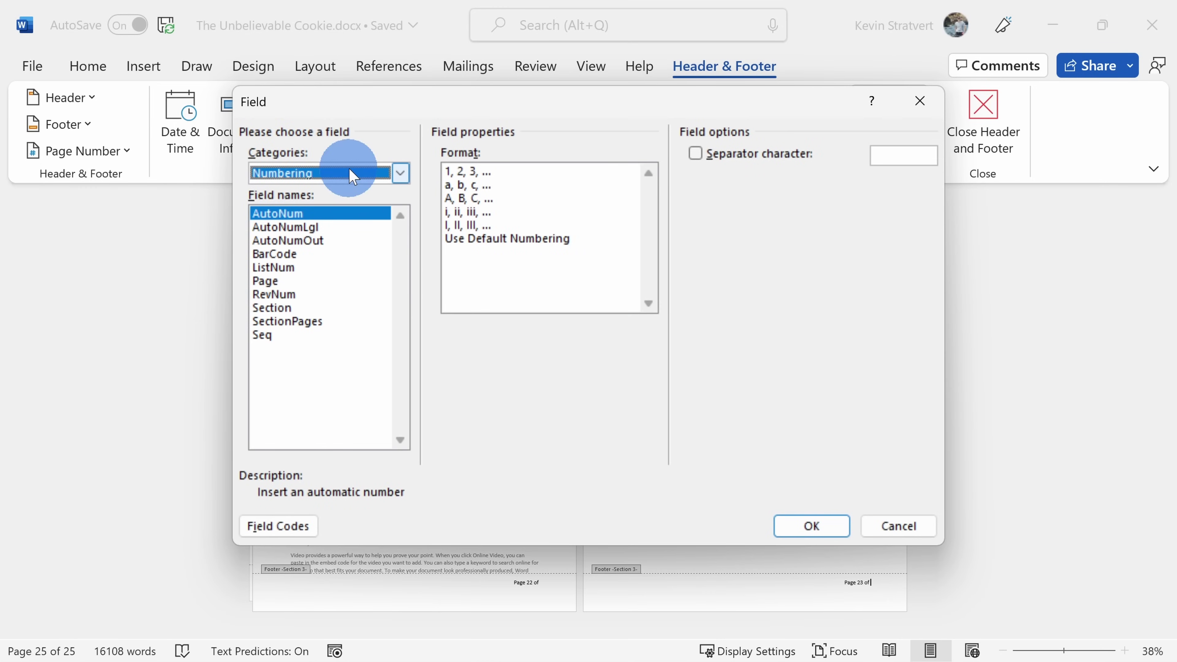
click(306, 325)
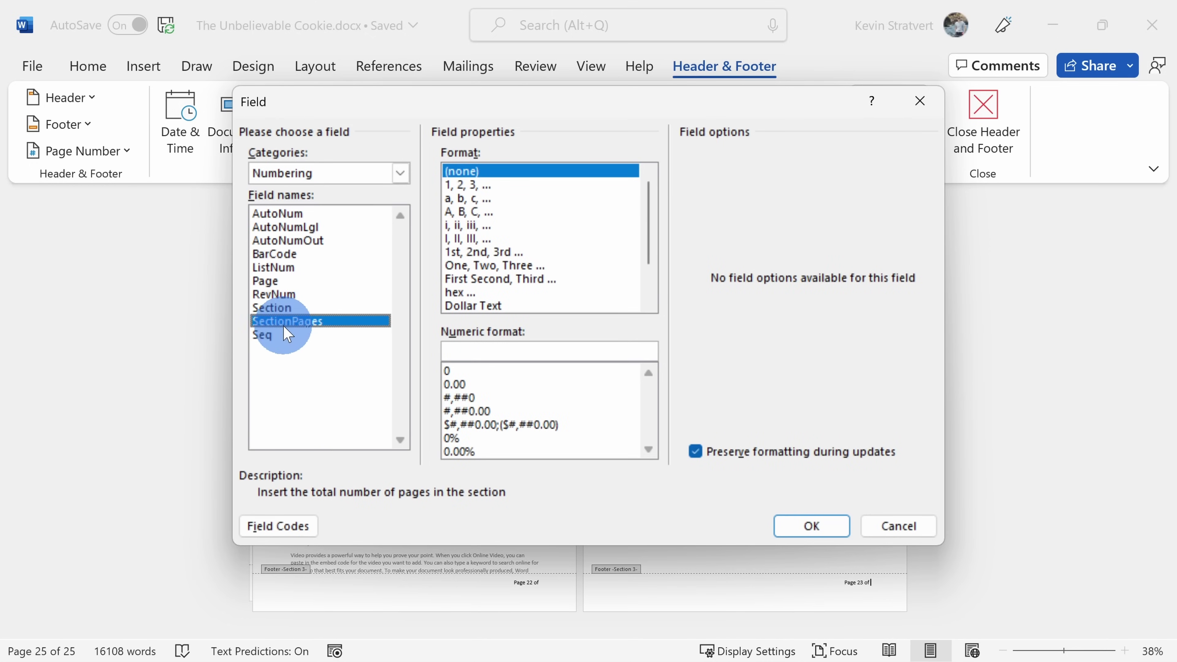
click(812, 526)
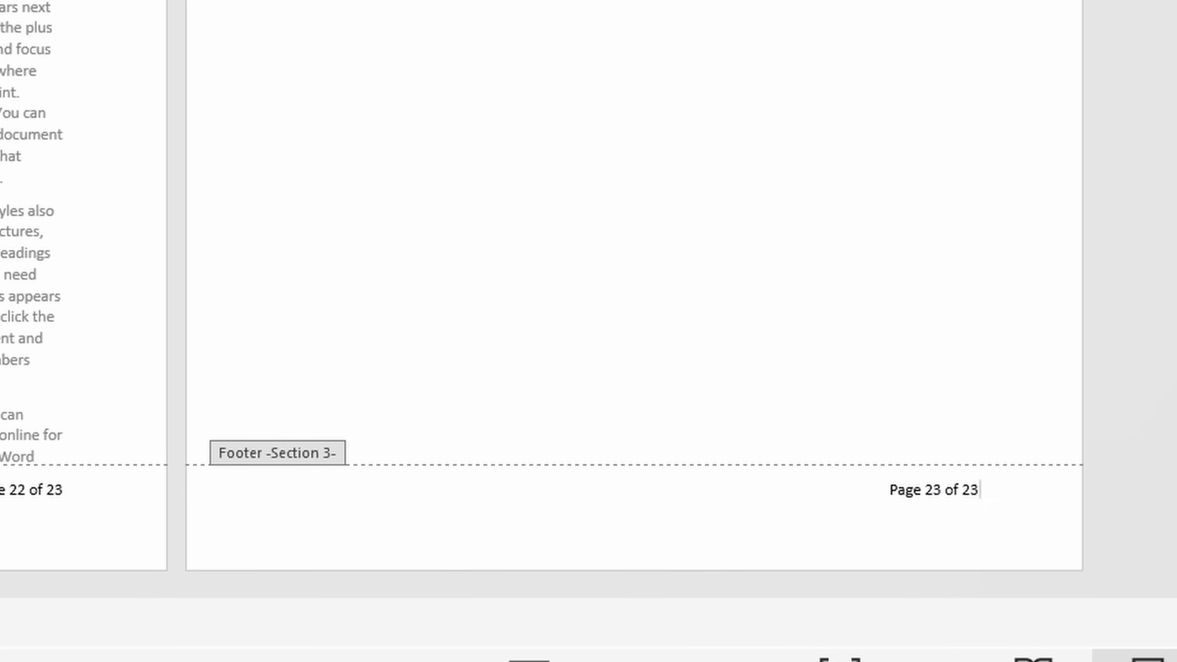
key(Escape)
click(149, 70)
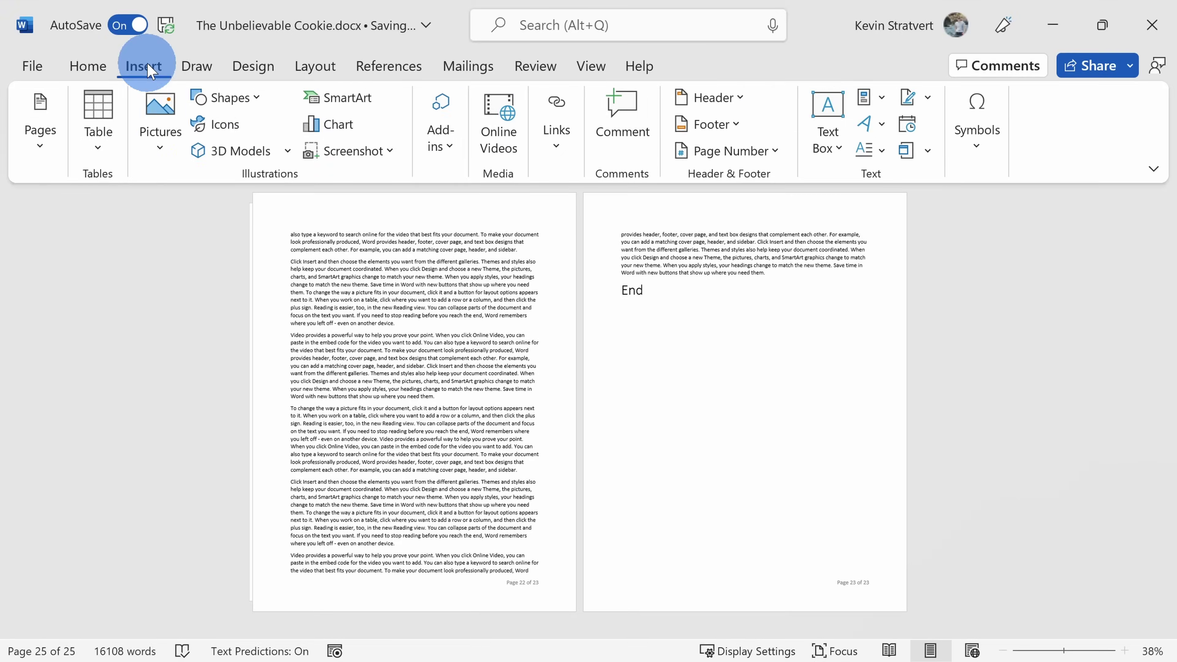
Test with a page break, undo it, then delete the section total 23 from the footer
click(41, 134)
click(125, 213)
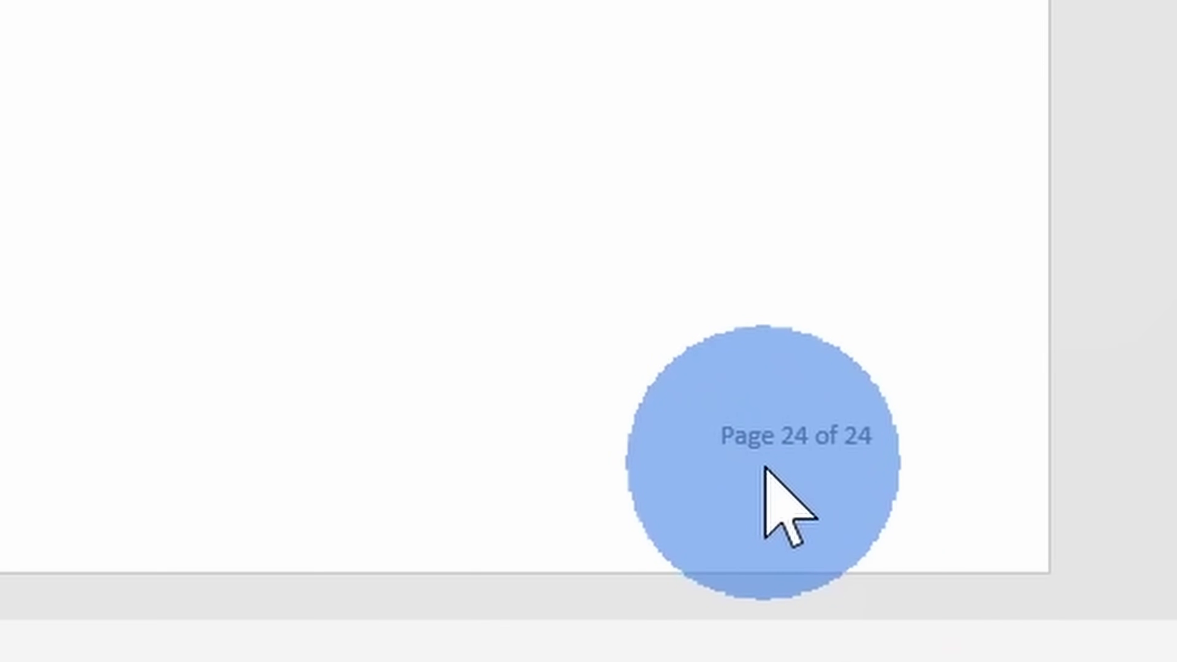
key(ctrl+z)
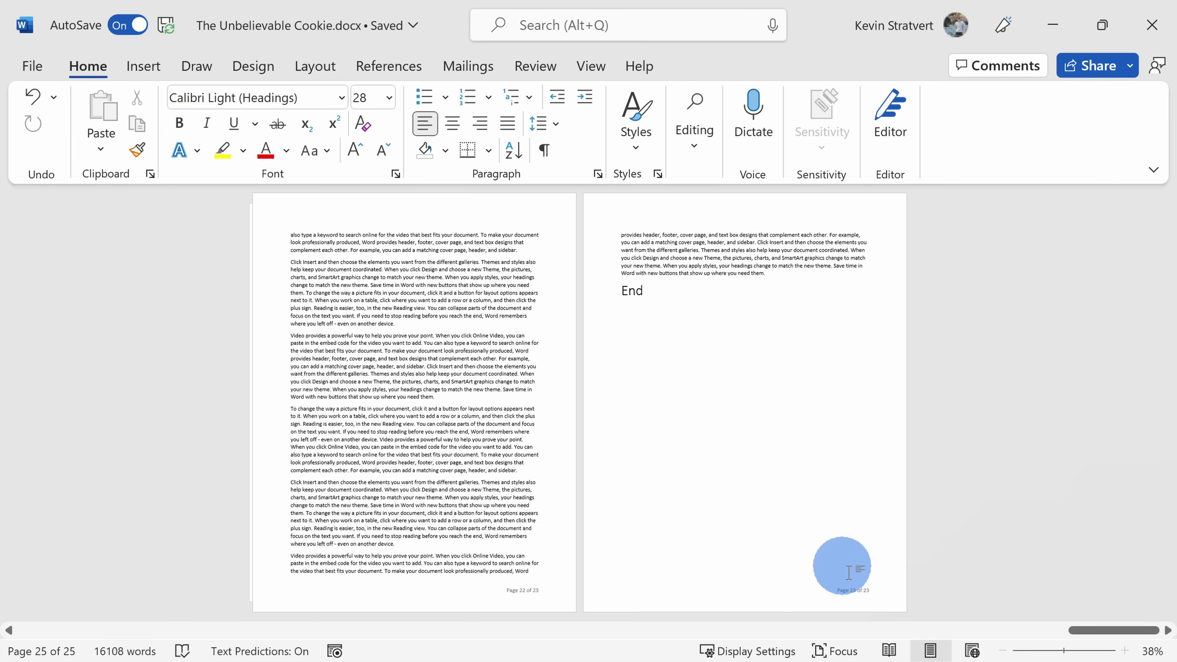
double_click(865, 591)
double_click(866, 591)
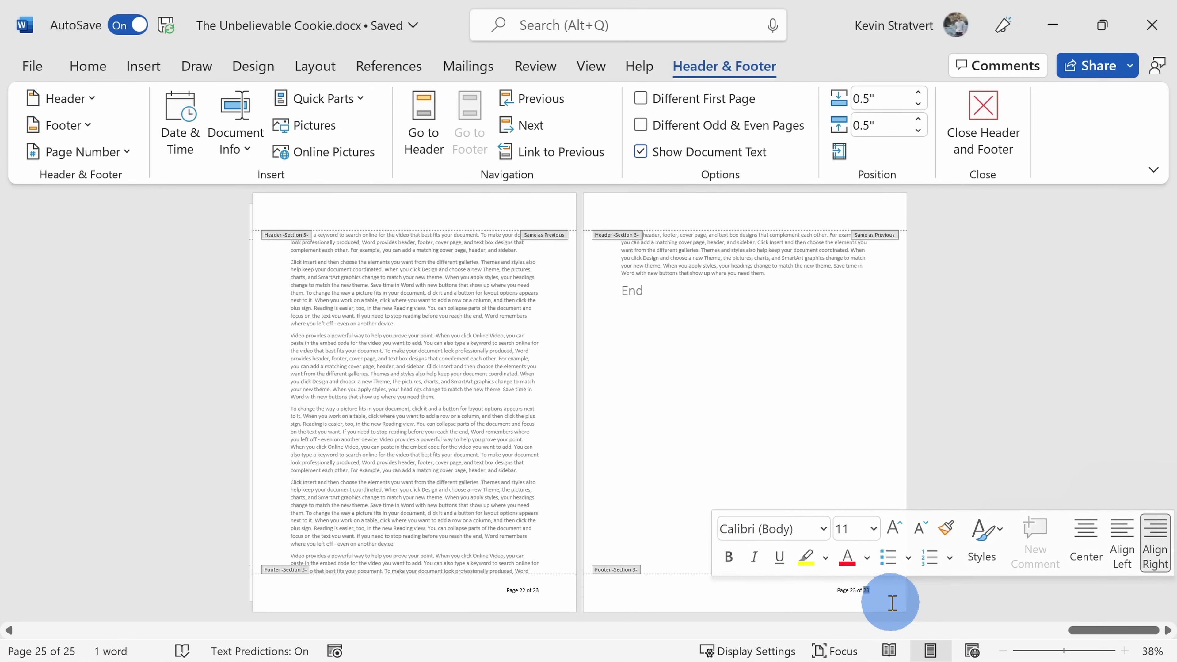
key(Delete)
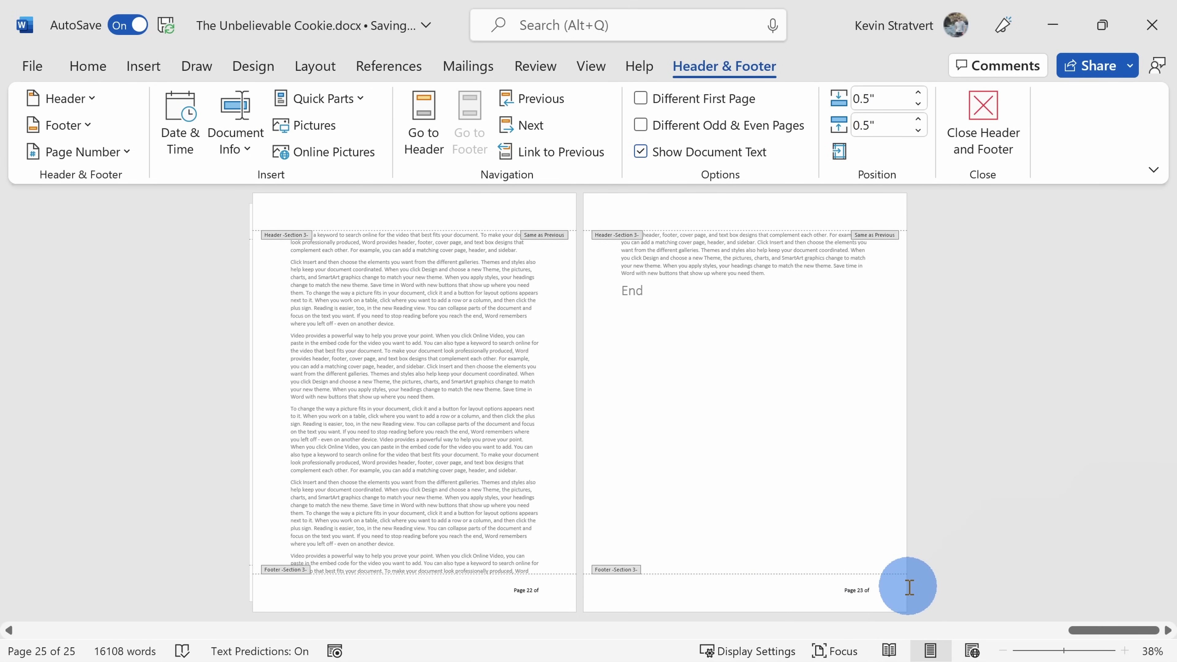
double_click(790, 432)
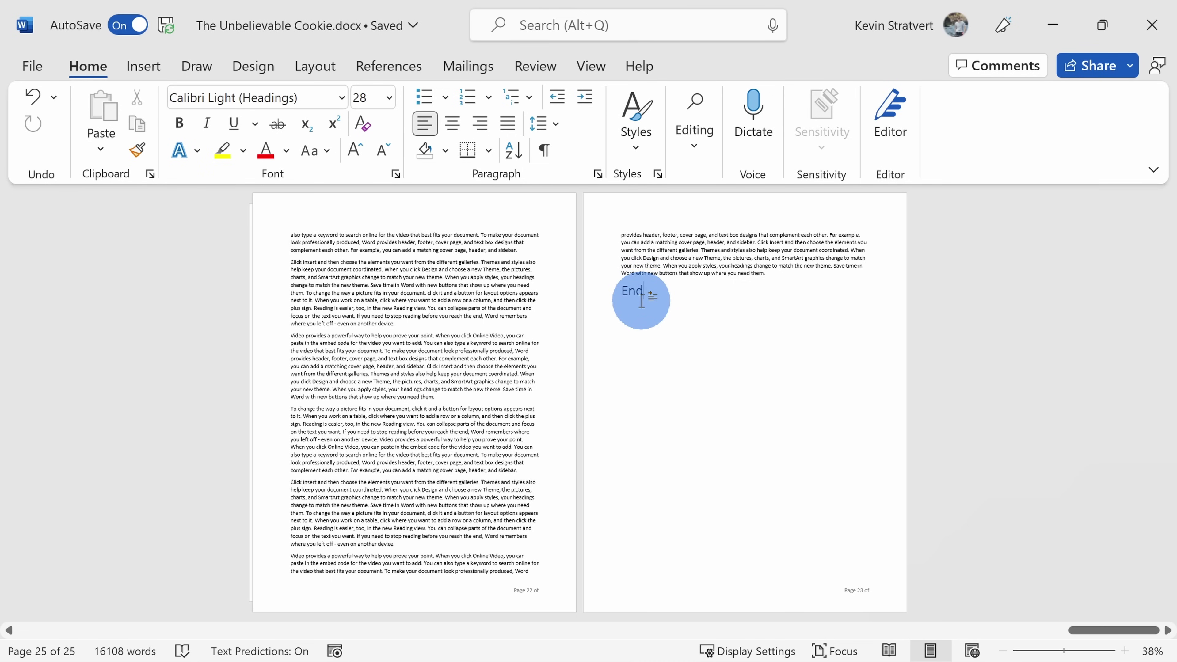
Add a bookmark named 'End' at the closing word, then reopen the page 23 footer
click(144, 70)
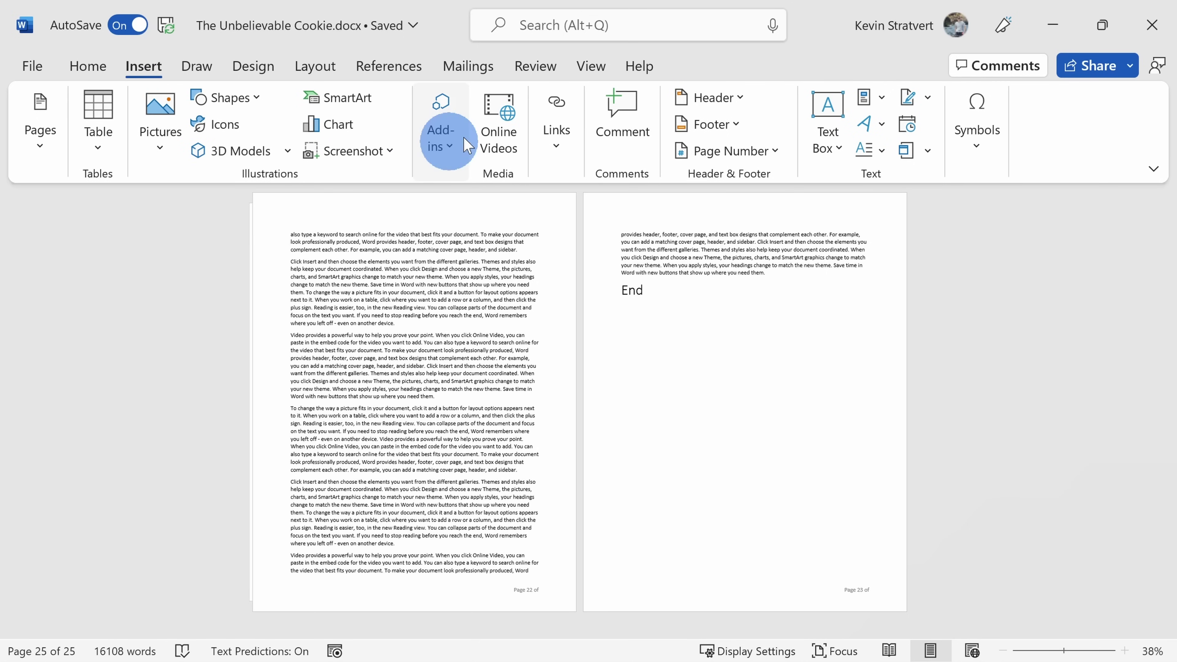
click(558, 134)
click(608, 241)
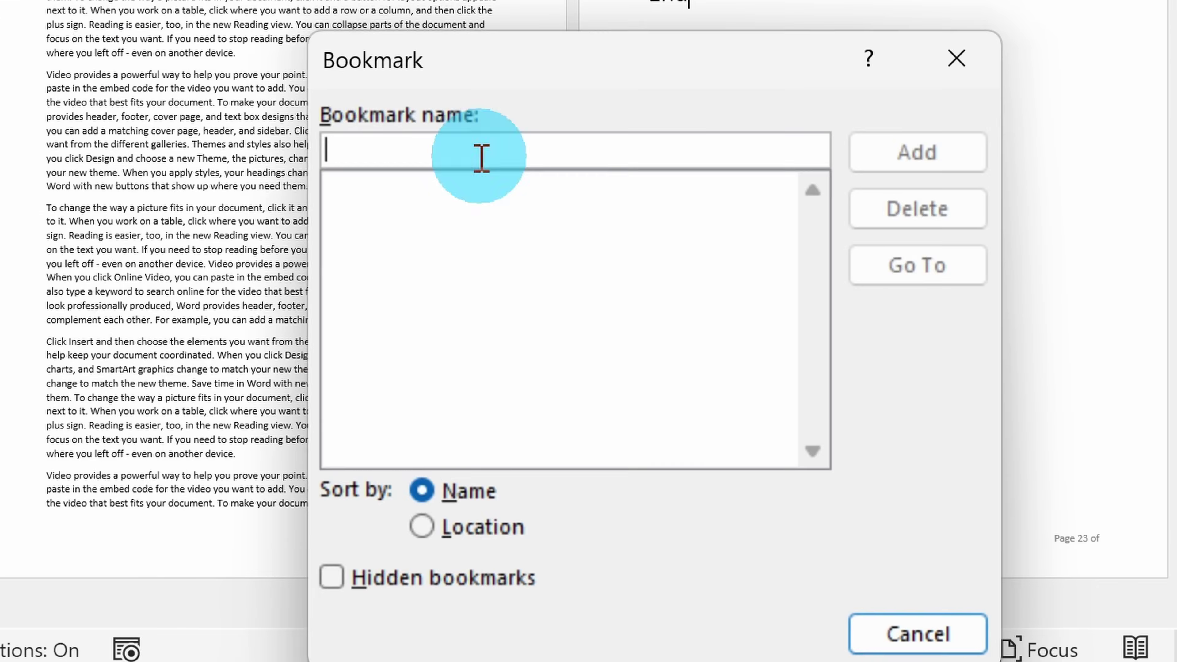
click(529, 381)
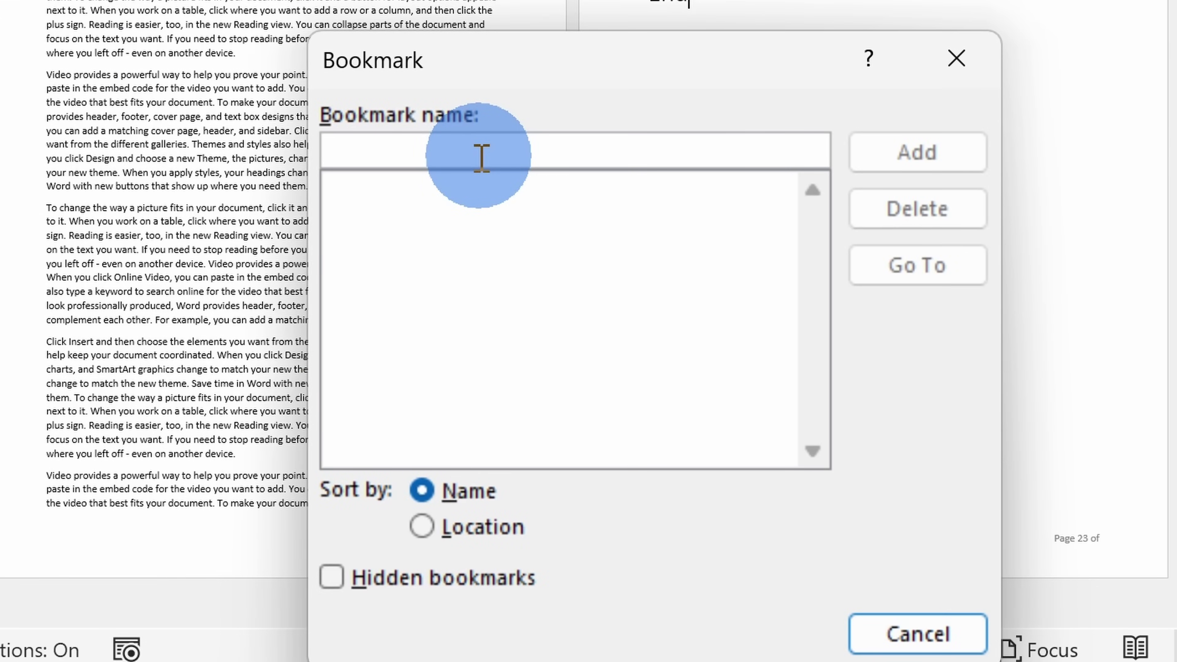
text(End)
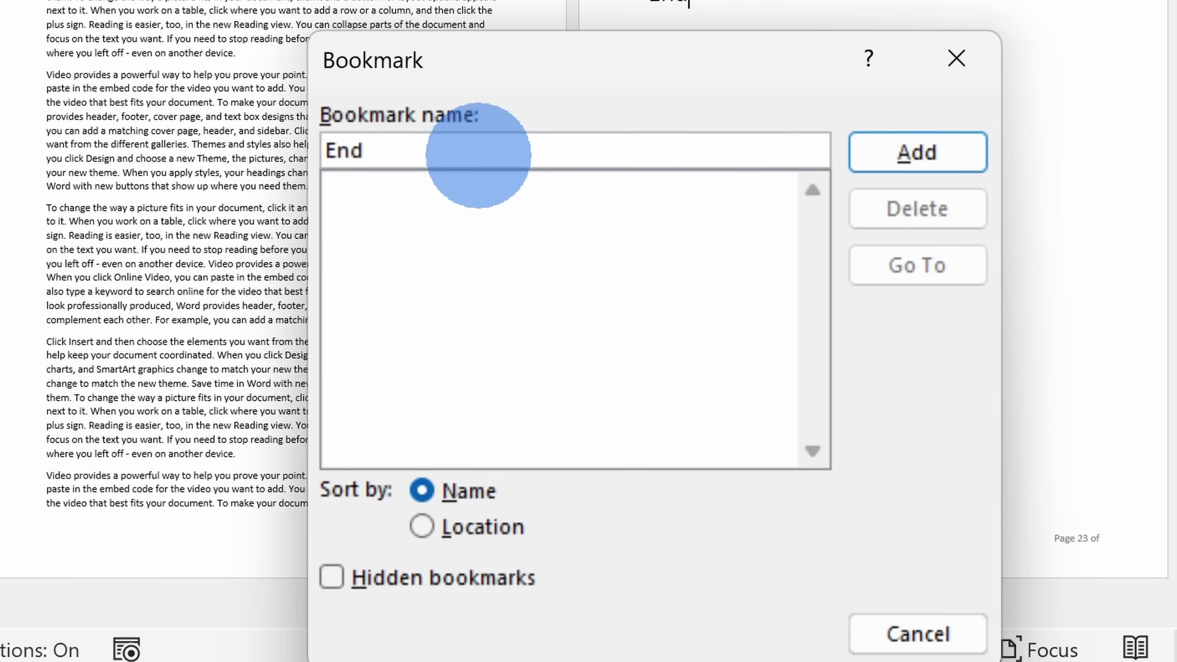
click(882, 150)
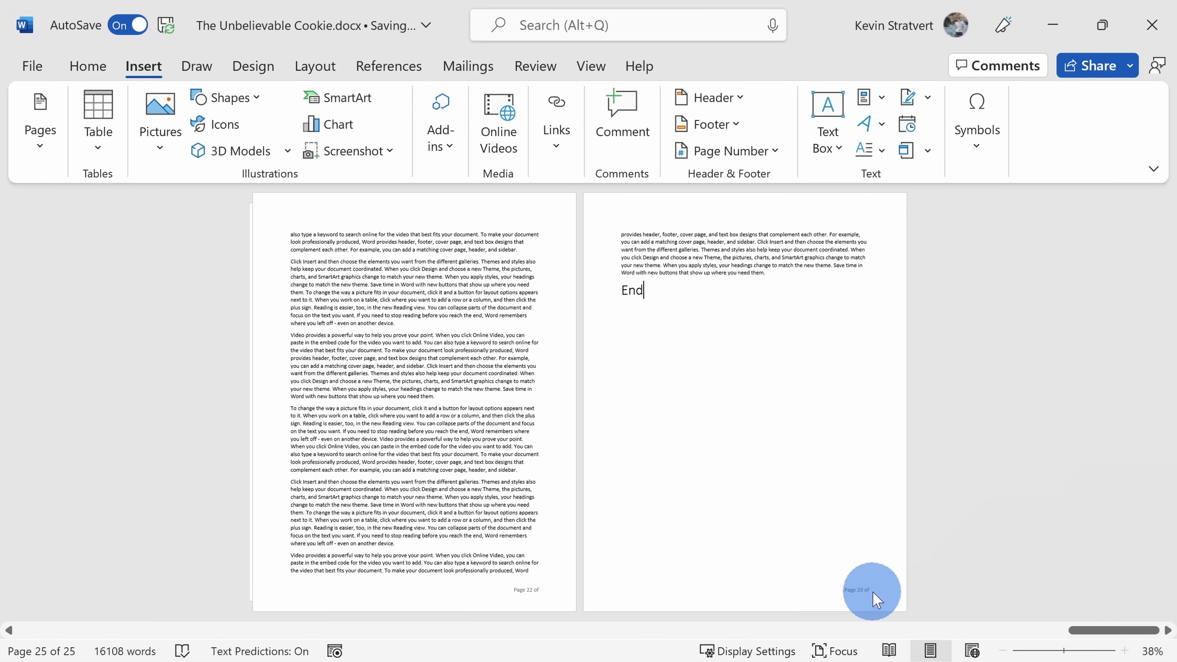
double_click(876, 596)
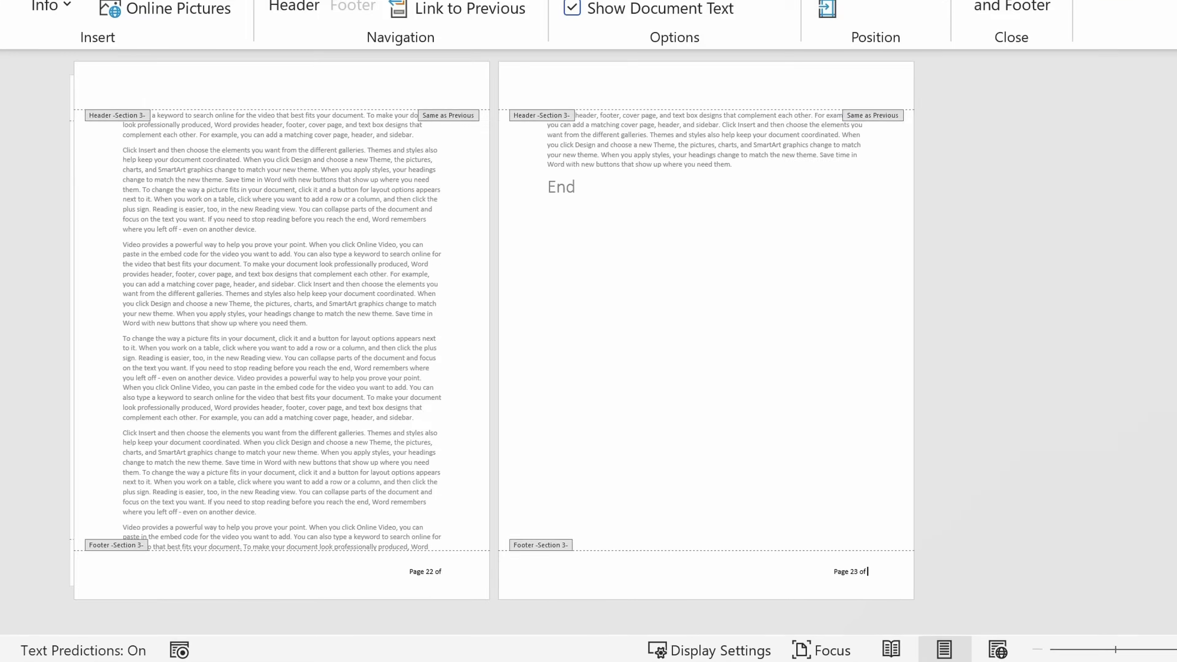
Insert a cross-reference to the End bookmark's page number at the end of the footer
click(143, 69)
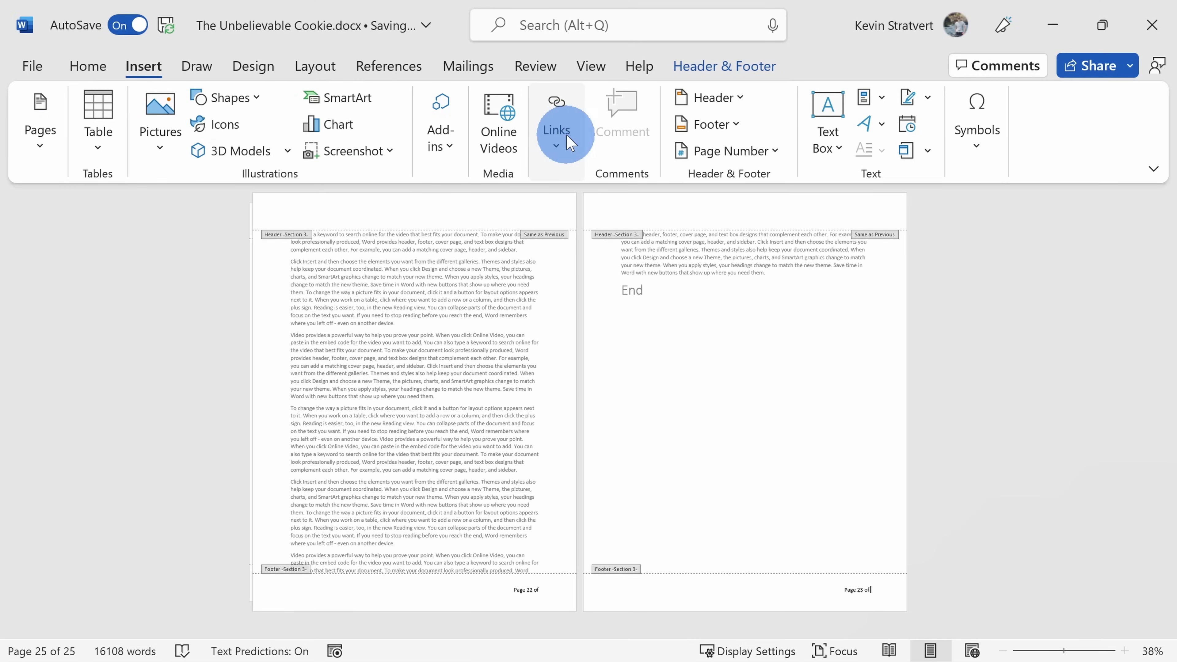
click(556, 127)
click(671, 222)
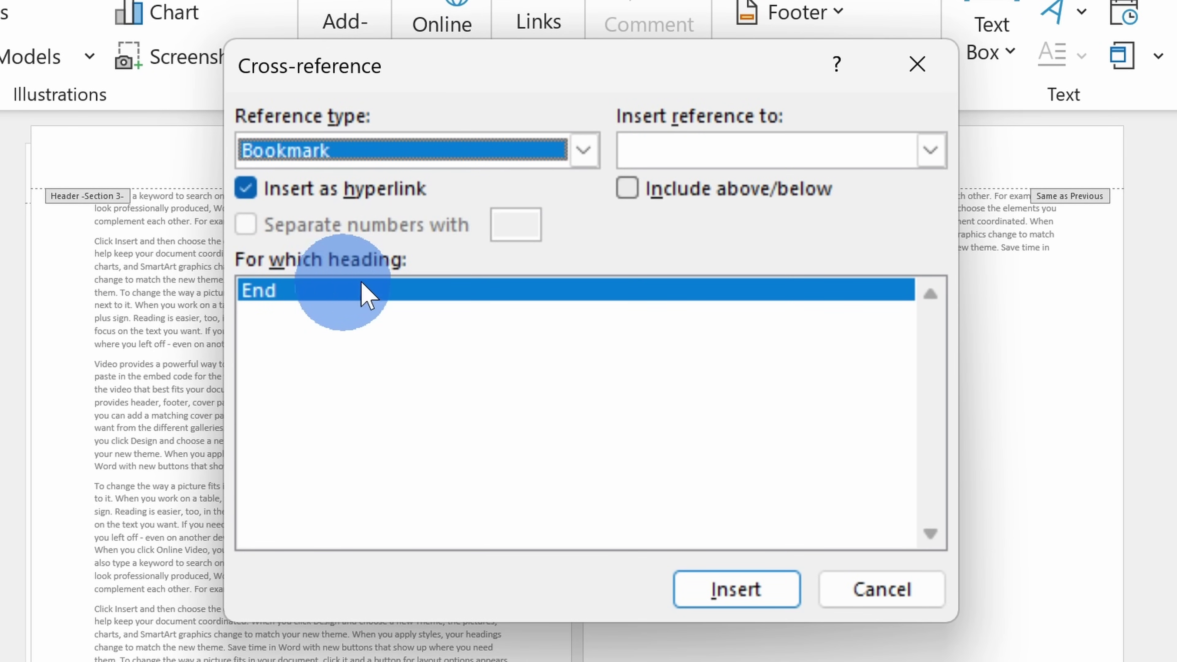
click(654, 153)
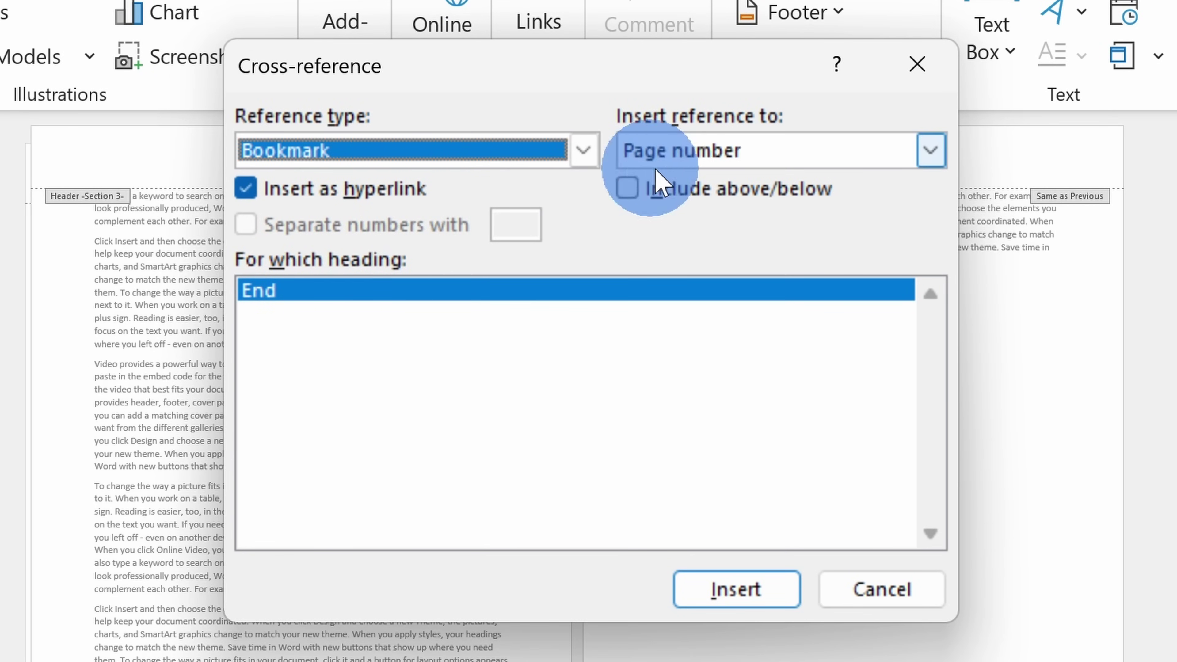
click(816, 147)
click(692, 199)
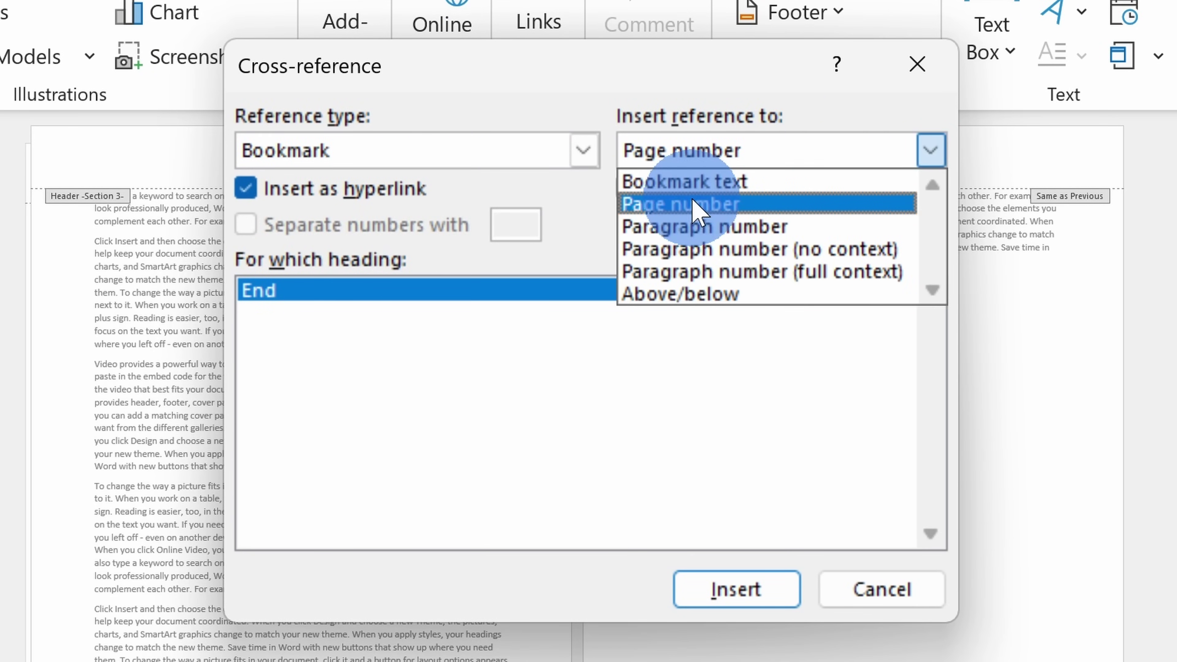
click(695, 205)
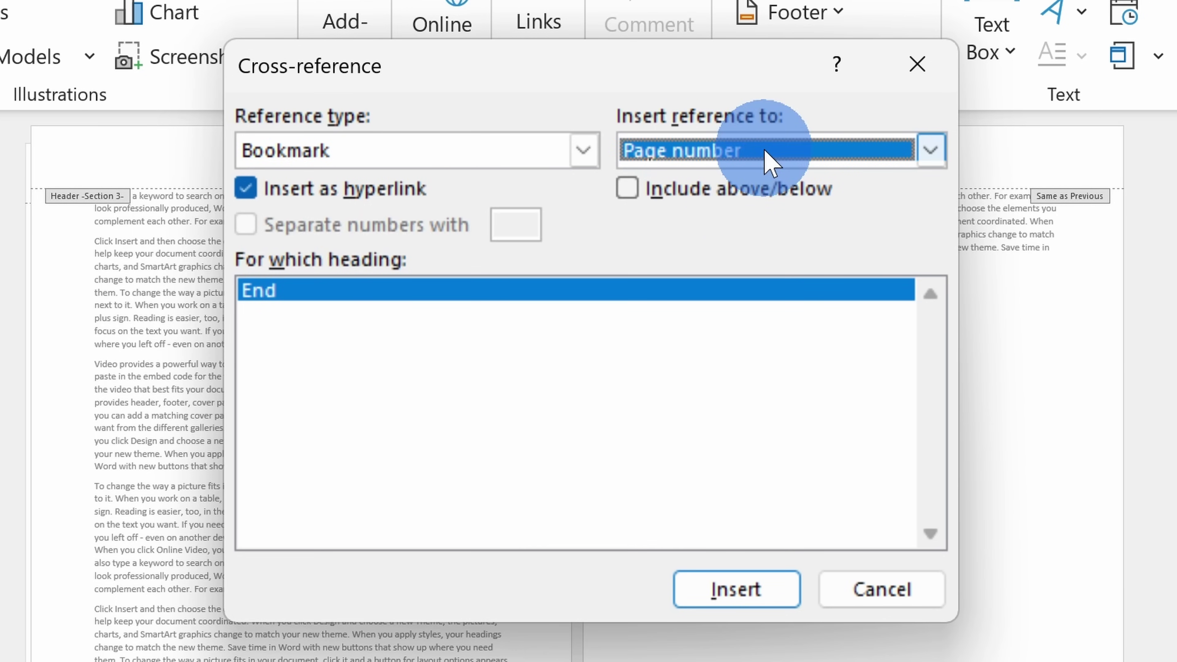
click(744, 591)
click(862, 593)
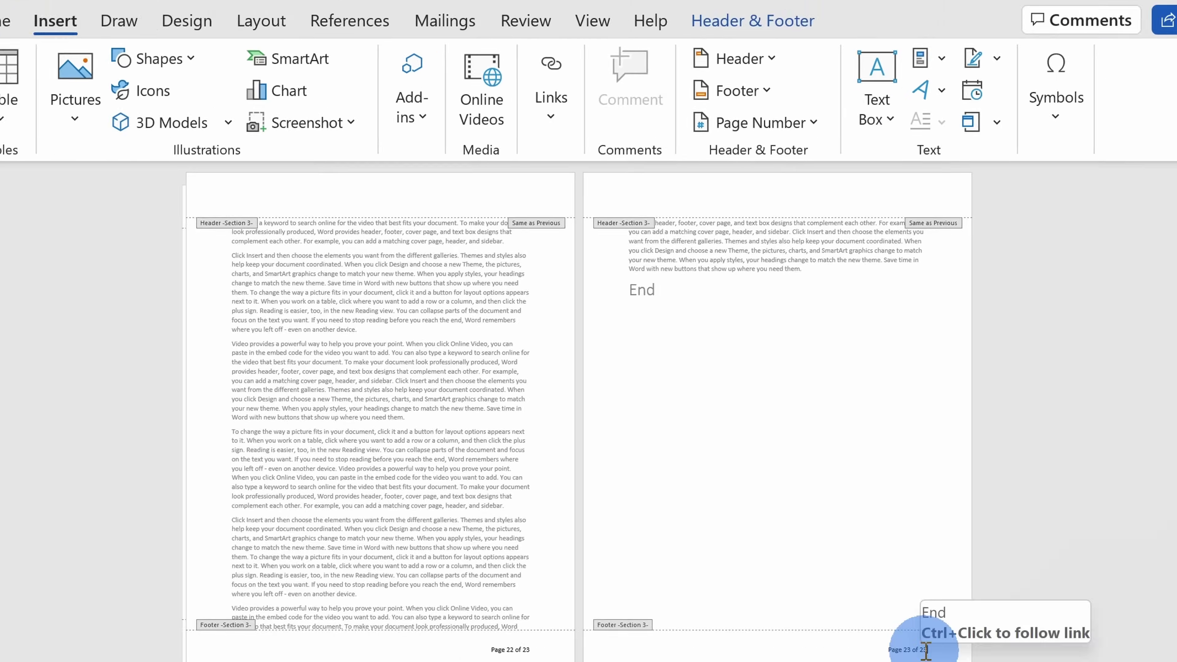
Check the inserted reference, then leave footer editing and return to the body text
double_click(923, 650)
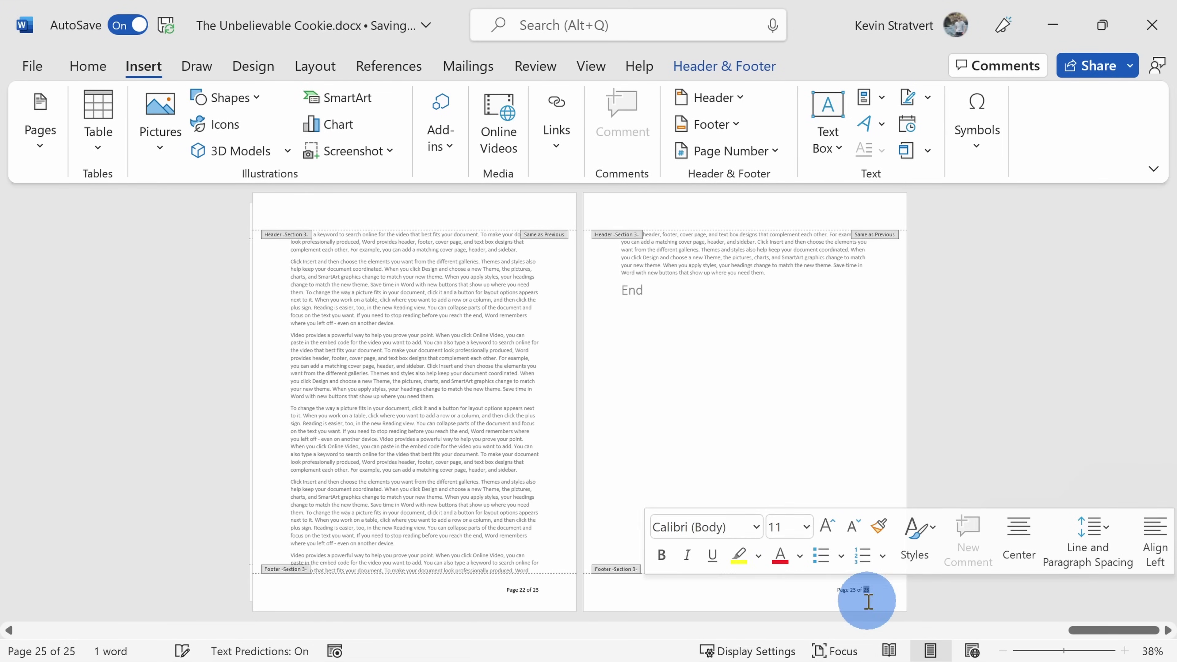
click(653, 323)
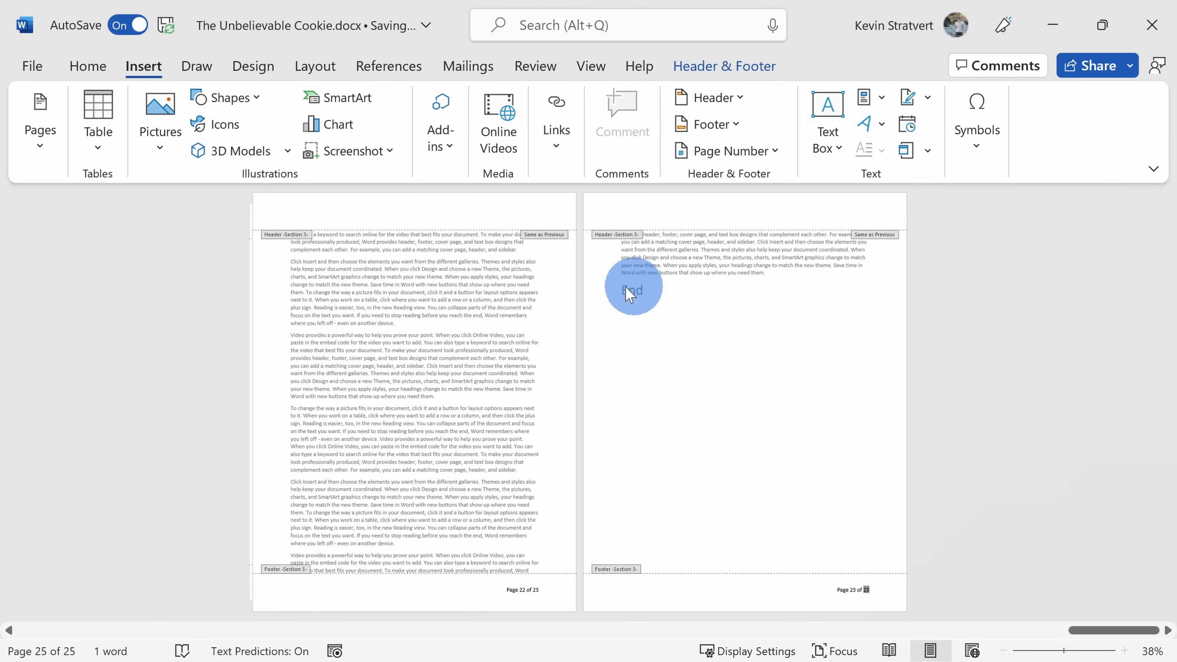
double_click(660, 295)
click(795, 273)
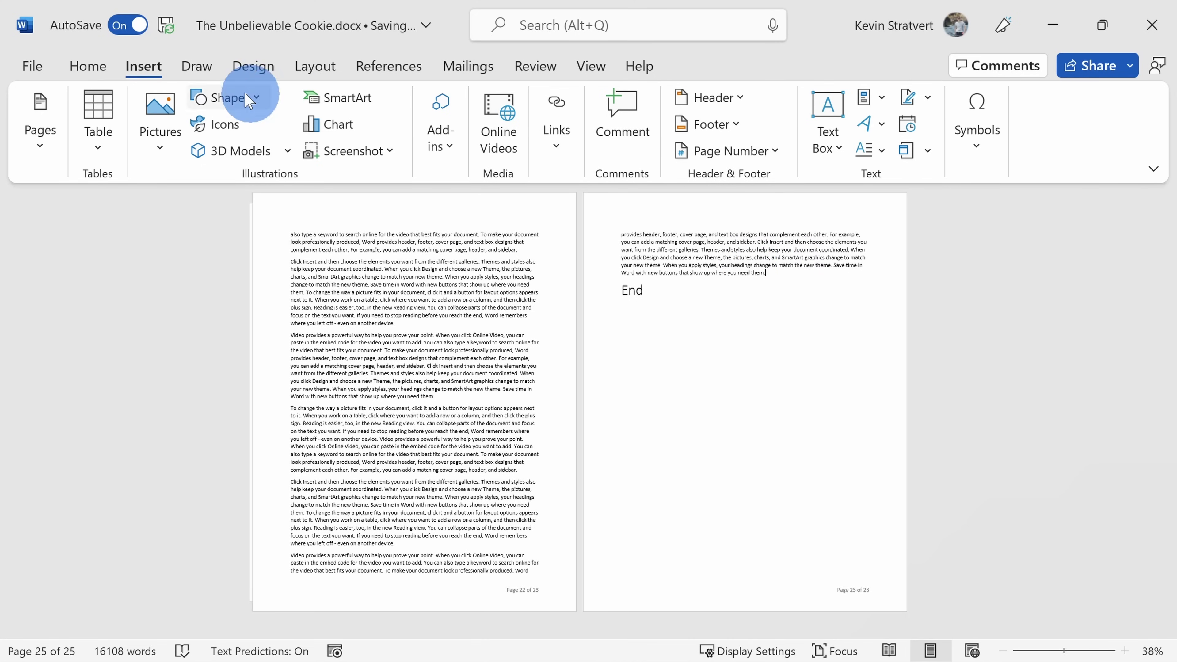
Insert a page break before the closing word End to push it onto a new final page
click(41, 143)
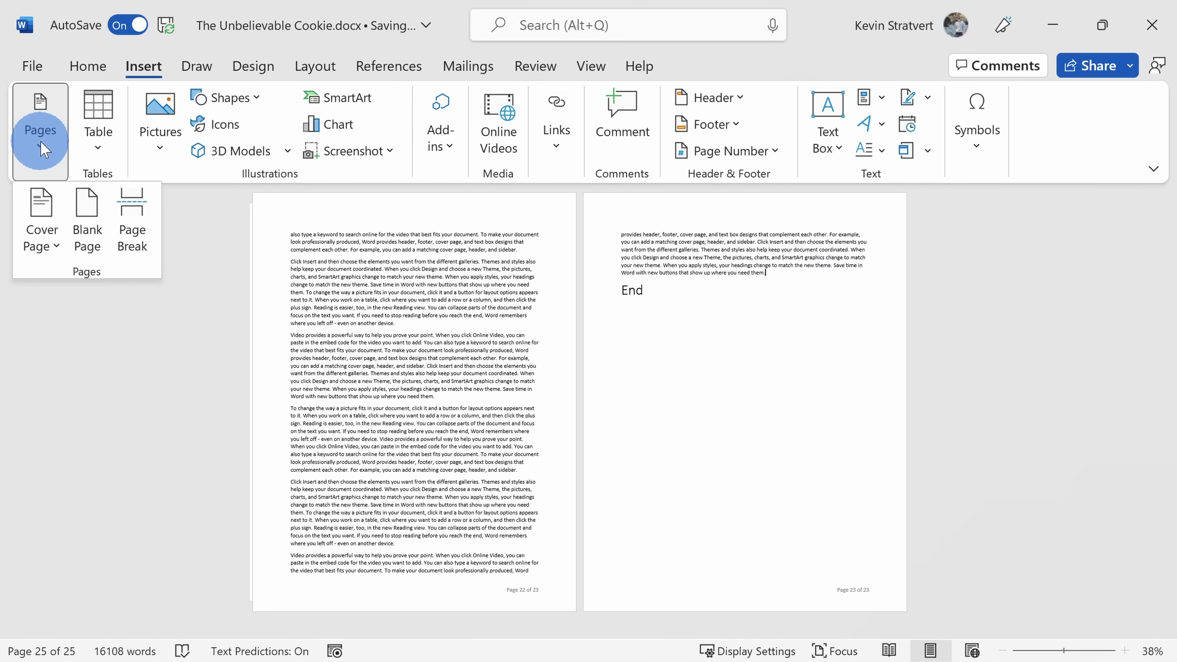
click(132, 217)
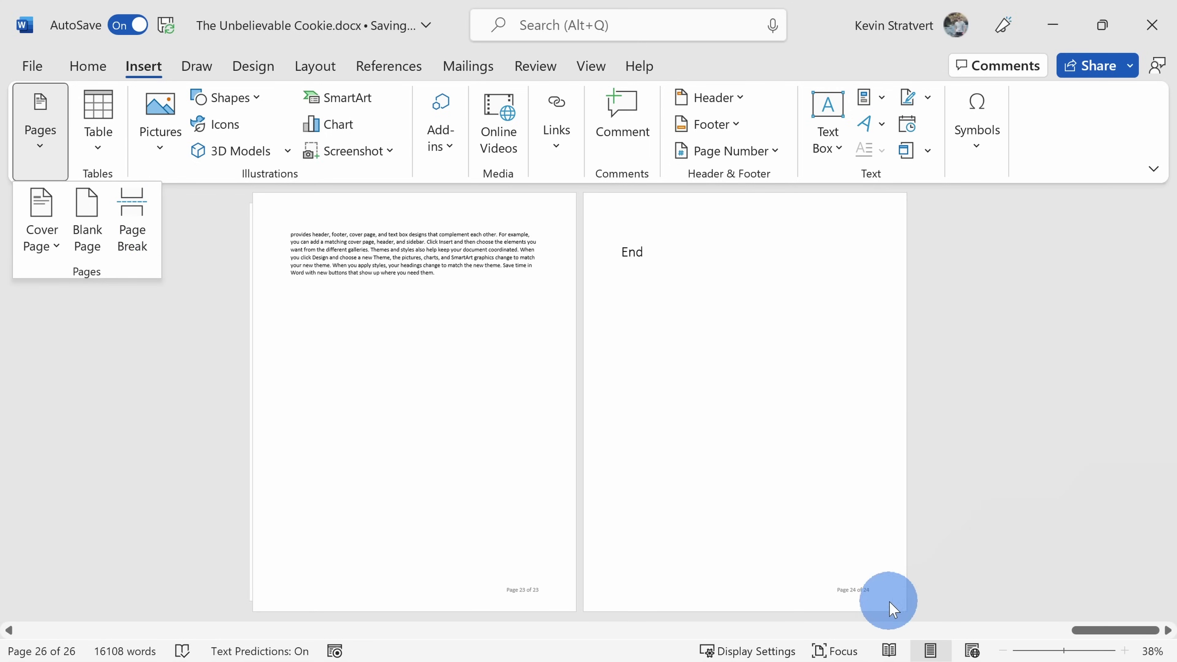